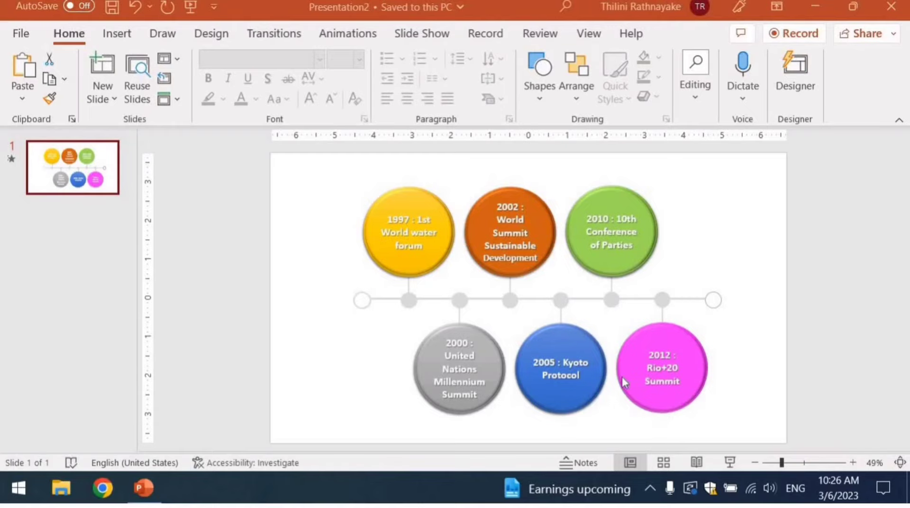
Step: Search the online presentation templates for Infographics from the New page
{"action": "left_click", "coordinate": [23, 35]}
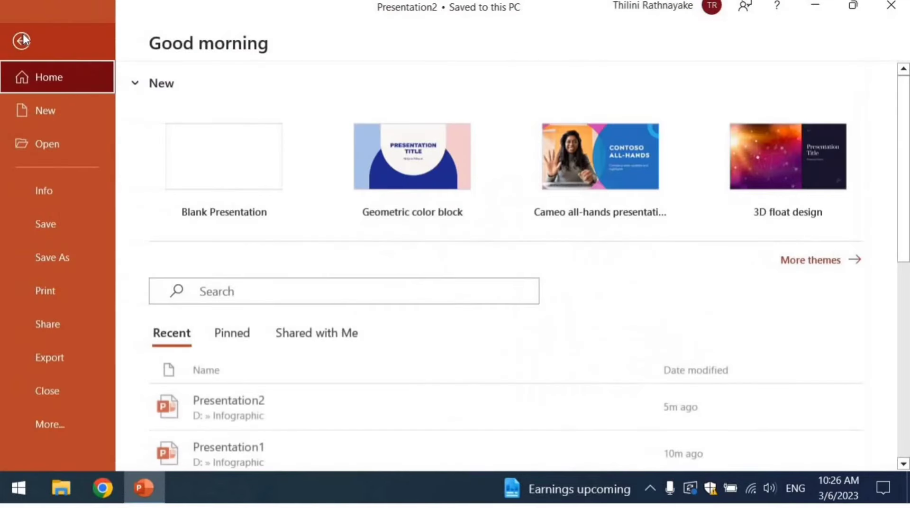
{"action": "left_click", "coordinate": [50, 111]}
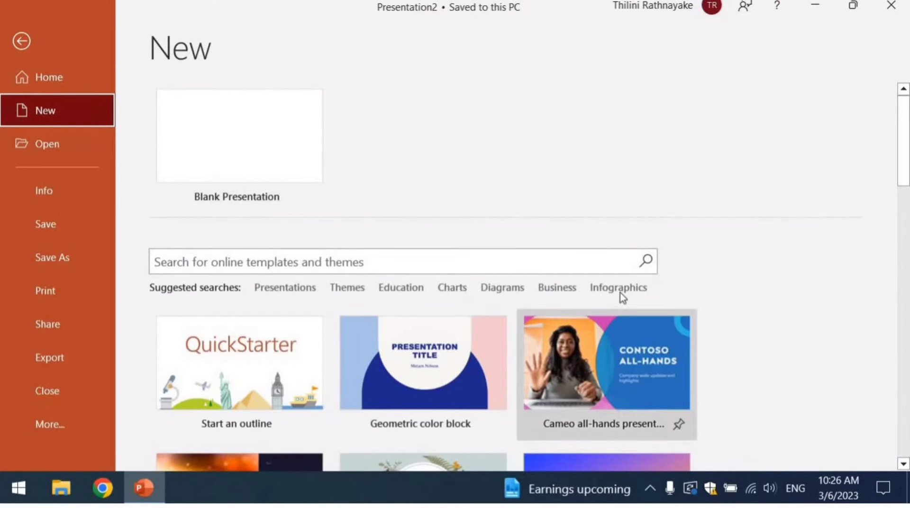
{"action": "left_click", "coordinate": [343, 262]}
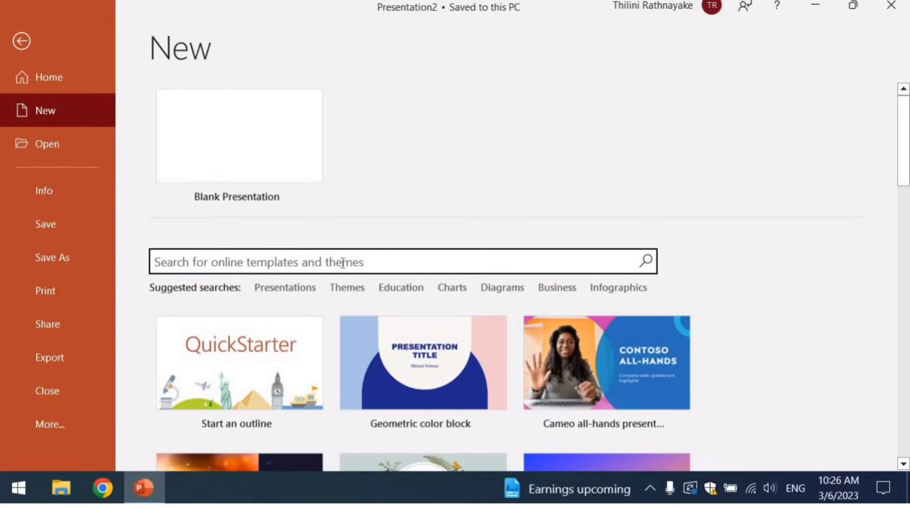
{"action": "left_click", "coordinate": [605, 289]}
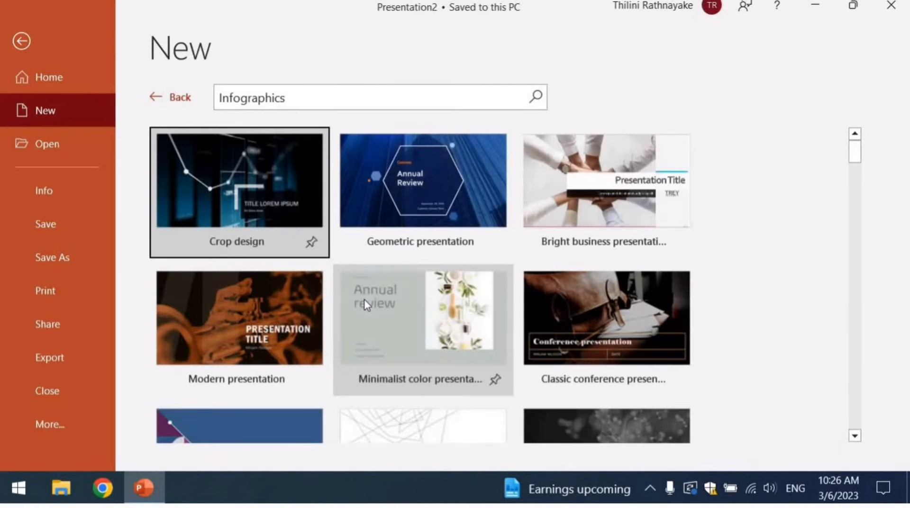
Step: Scroll the Infographics results down to the Sequences infographics images template
{"action": "scroll", "coordinate": [367, 305], "scroll_direction": "down", "scroll_amount": 1}
{"action": "scroll", "coordinate": [367, 305], "scroll_direction": "down", "scroll_amount": 2}
{"action": "scroll", "coordinate": [367, 304], "scroll_direction": "down", "scroll_amount": 2}
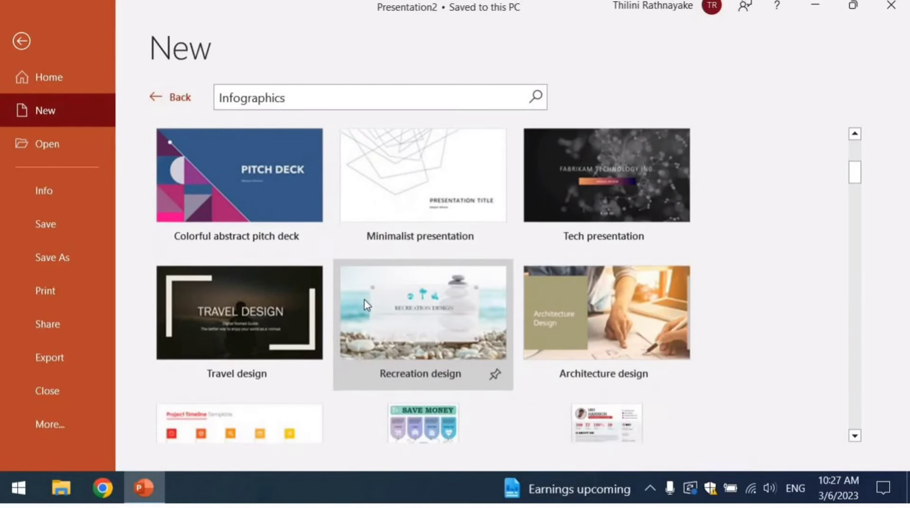
{"action": "scroll", "coordinate": [367, 305], "scroll_direction": "down", "scroll_amount": 2}
{"action": "scroll", "coordinate": [367, 305], "scroll_direction": "down", "scroll_amount": 2}
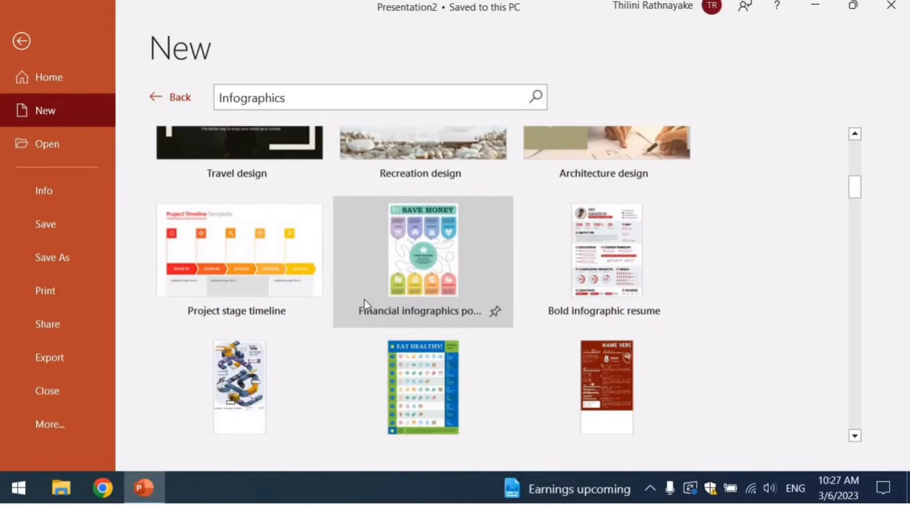
{"action": "scroll", "coordinate": [365, 303], "scroll_direction": "down", "scroll_amount": 2}
{"action": "scroll", "coordinate": [365, 303], "scroll_direction": "down", "scroll_amount": 2}
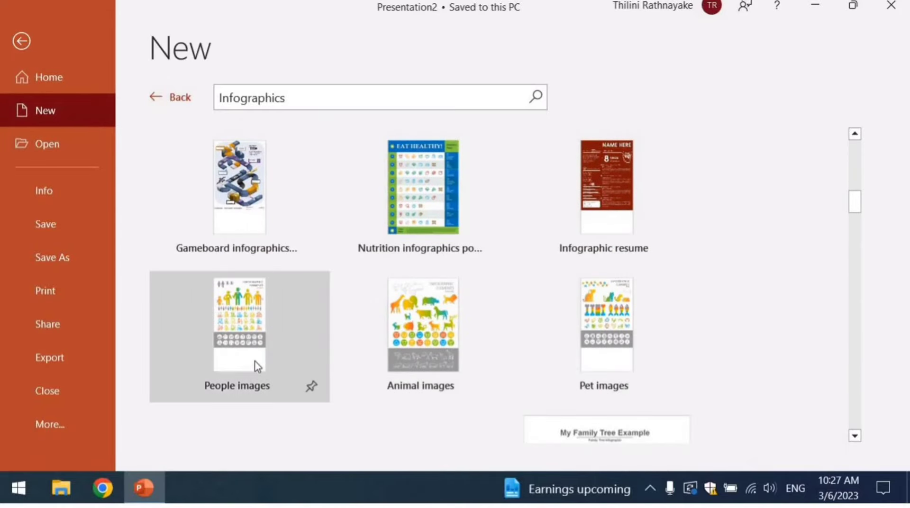
{"action": "scroll", "coordinate": [256, 362], "scroll_direction": "down", "scroll_amount": 2}
{"action": "scroll", "coordinate": [256, 362], "scroll_direction": "down", "scroll_amount": 2}
{"action": "scroll", "coordinate": [256, 362], "scroll_direction": "down", "scroll_amount": 3}
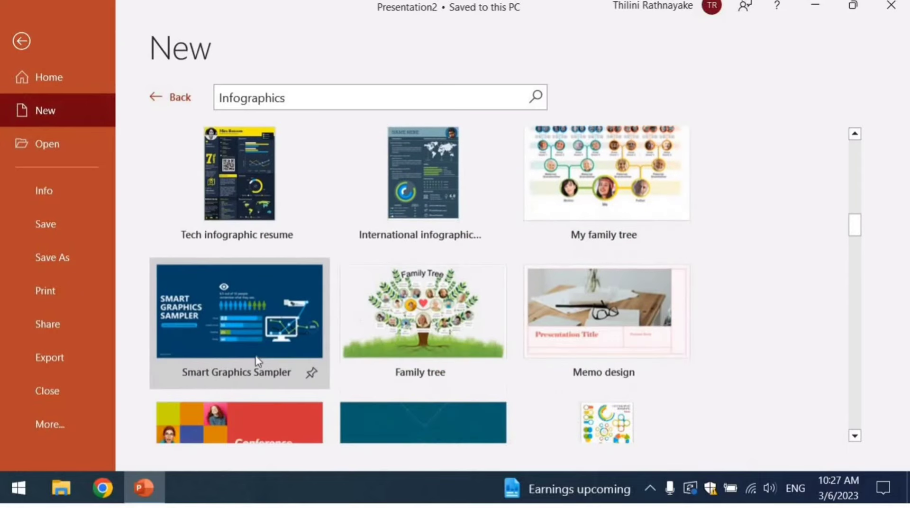
{"action": "scroll", "coordinate": [284, 361], "scroll_direction": "down", "scroll_amount": 1}
{"action": "scroll", "coordinate": [300, 362], "scroll_direction": "up", "scroll_amount": 2}
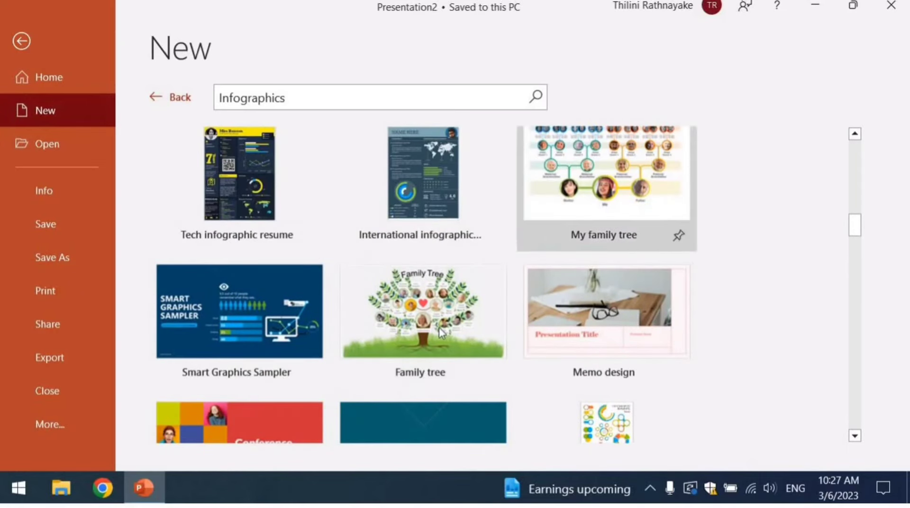
{"action": "scroll", "coordinate": [441, 332], "scroll_direction": "down", "scroll_amount": 1}
{"action": "scroll", "coordinate": [436, 327], "scroll_direction": "down", "scroll_amount": 1}
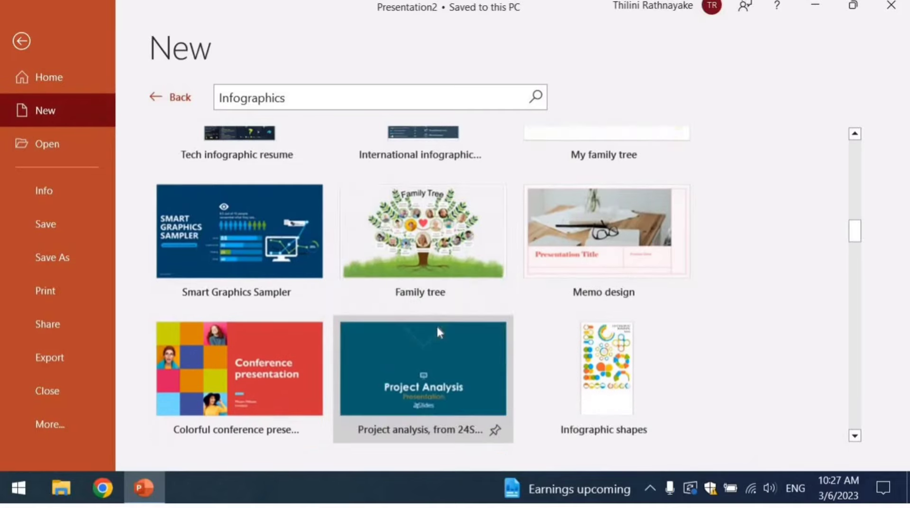
{"action": "scroll", "coordinate": [435, 327], "scroll_direction": "down", "scroll_amount": 3}
{"action": "scroll", "coordinate": [427, 332], "scroll_direction": "down", "scroll_amount": 2}
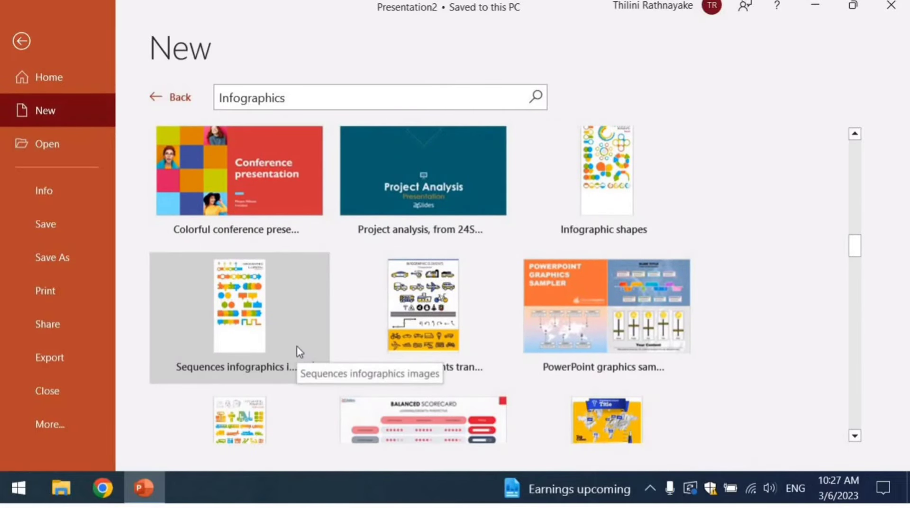
{"action": "scroll", "coordinate": [298, 352], "scroll_direction": "down", "scroll_amount": 1}
{"action": "scroll", "coordinate": [299, 352], "scroll_direction": "down", "scroll_amount": 2}
{"action": "scroll", "coordinate": [299, 351], "scroll_direction": "down", "scroll_amount": 1}
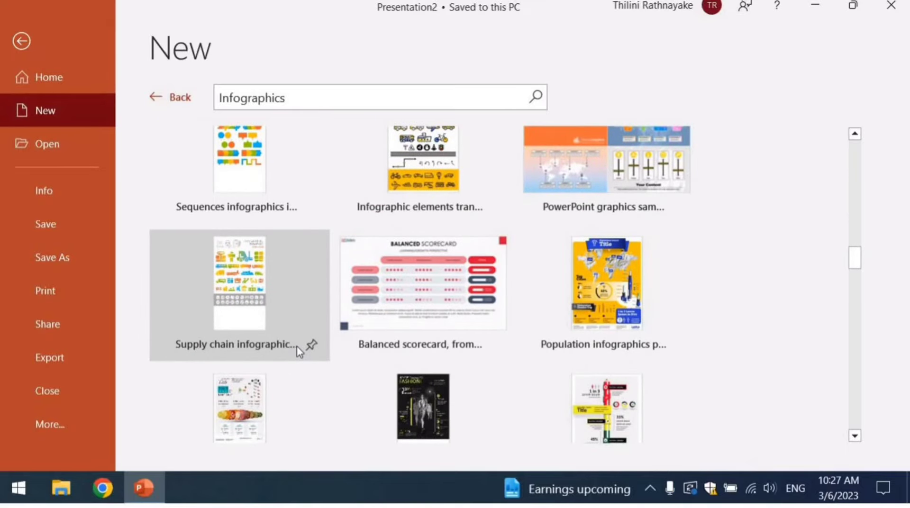
{"action": "scroll", "coordinate": [274, 331], "scroll_direction": "up", "scroll_amount": 2}
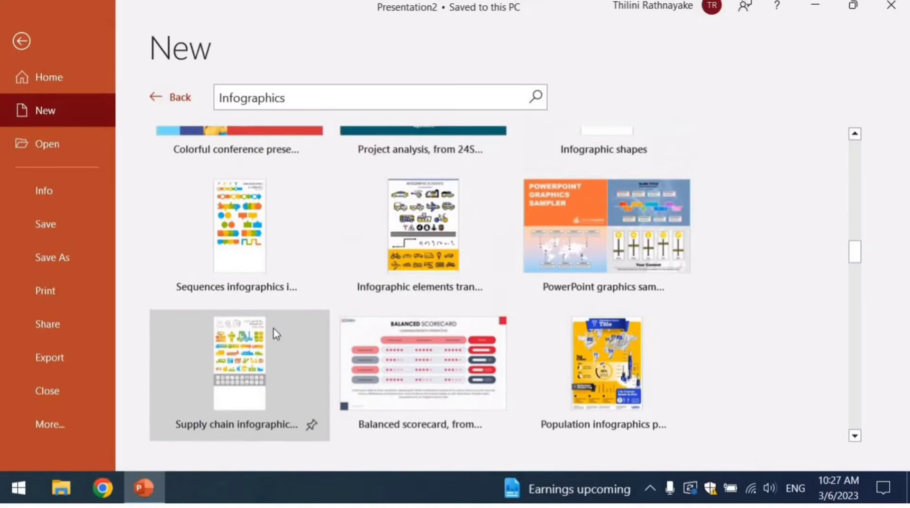
Step: Create a presentation from Sequences infographics images and copy its four-circle group
{"action": "left_click", "coordinate": [246, 225]}
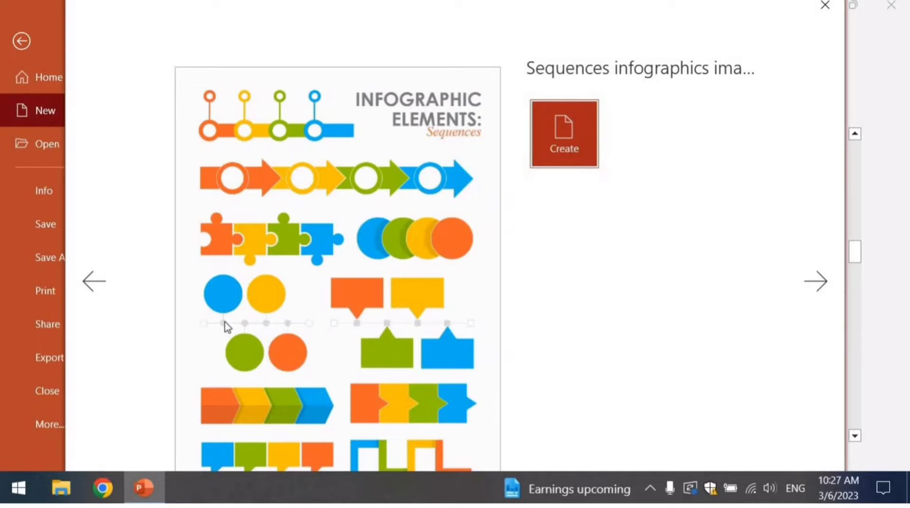
{"action": "left_click", "coordinate": [570, 137]}
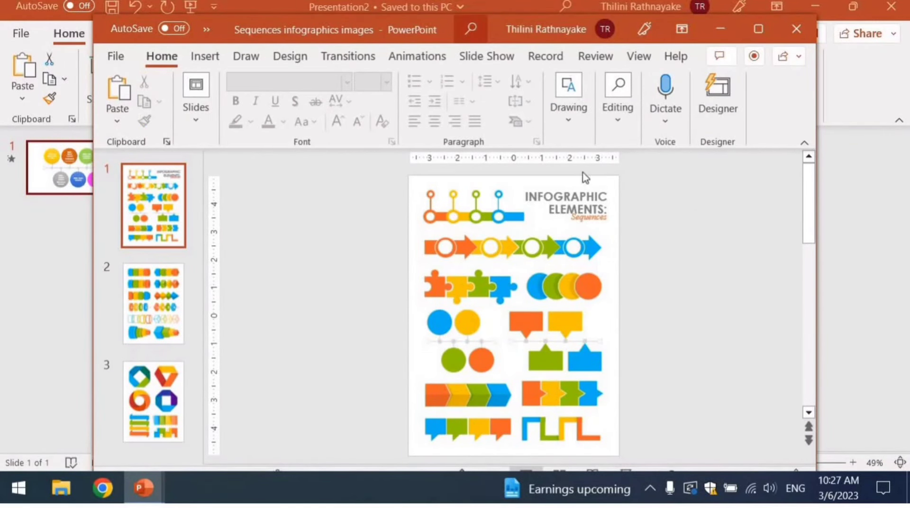
{"action": "left_click", "coordinate": [438, 328]}
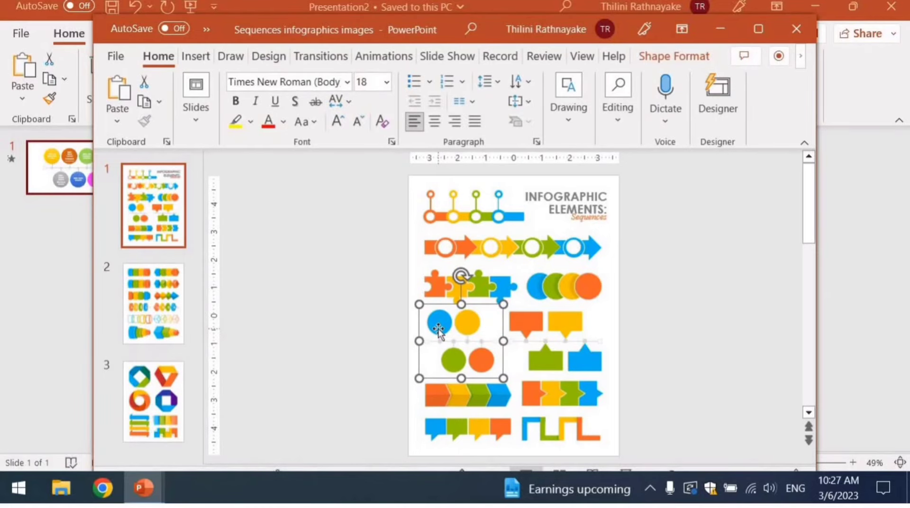
{"action": "right_click", "coordinate": [438, 329]}
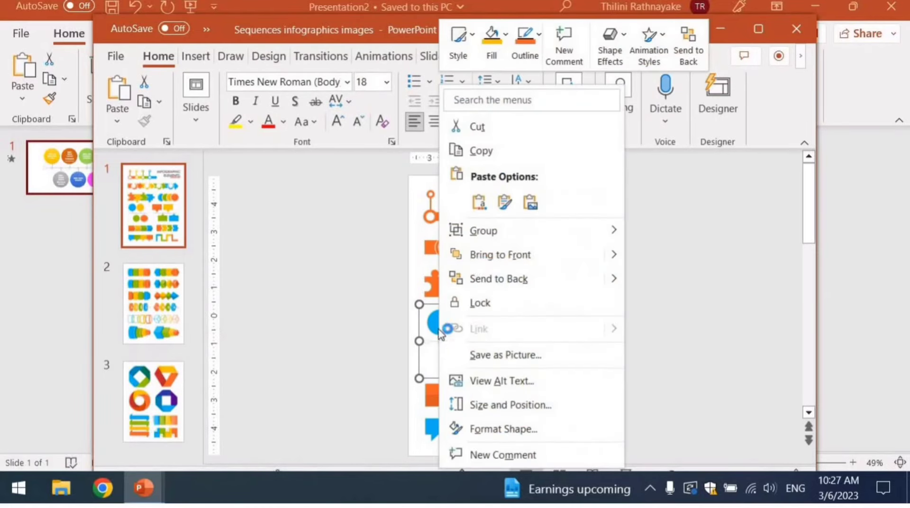
{"action": "left_click", "coordinate": [491, 159]}
Step: Insert a second slide in Presentation2, delete its title and content placeholders, and paste the circles
{"action": "left_click", "coordinate": [725, 29]}
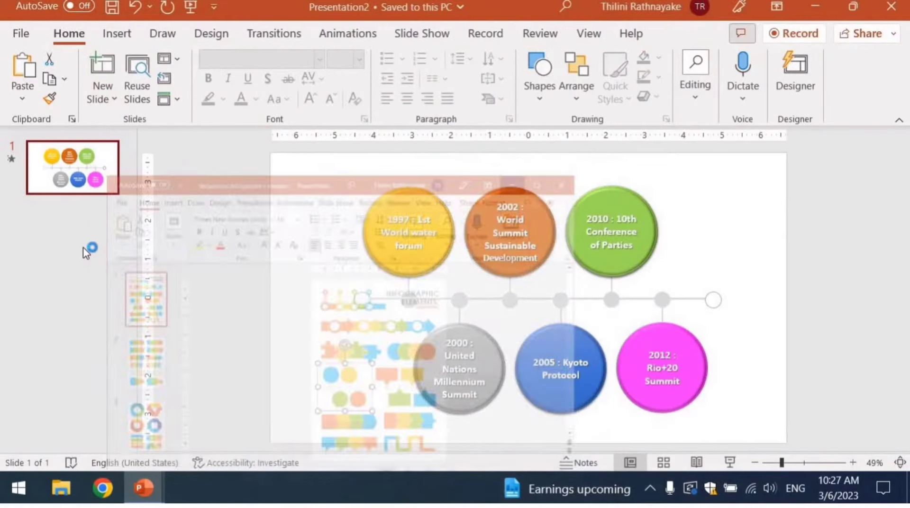
{"action": "left_click", "coordinate": [93, 236]}
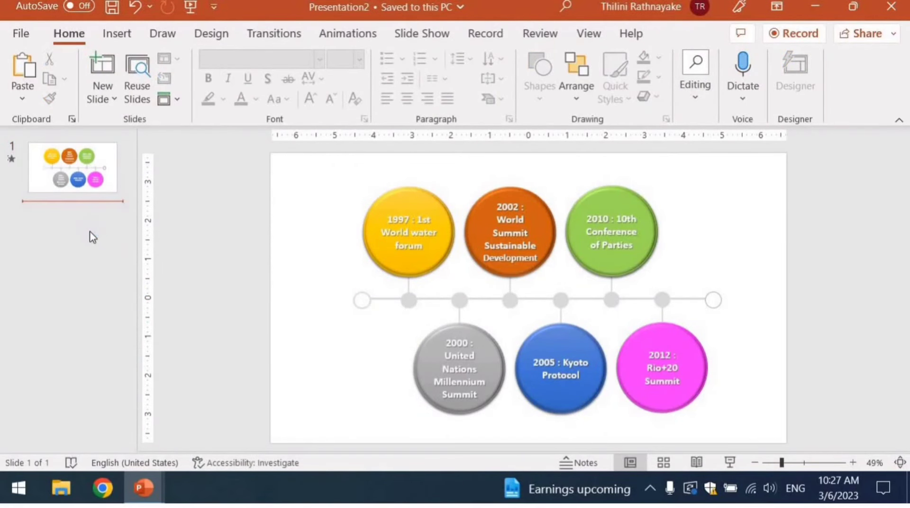
{"action": "key", "text": "Return"}
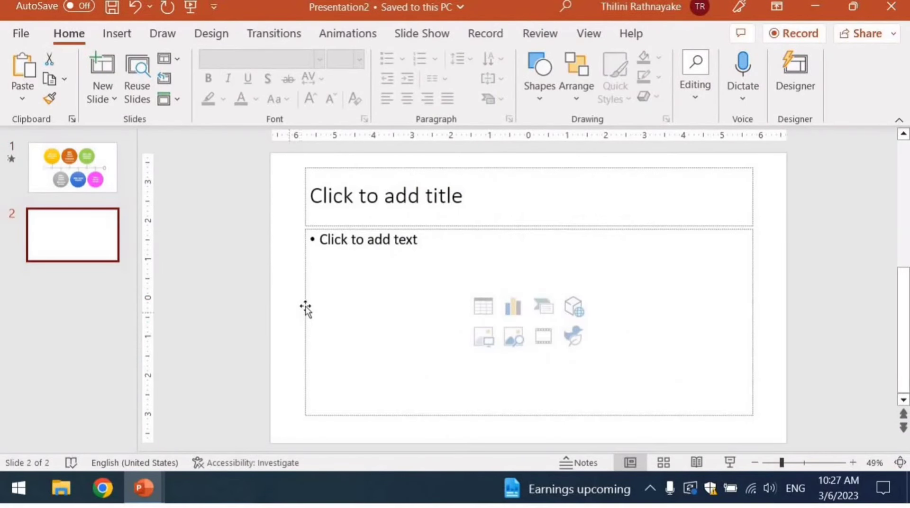
{"action": "left_click", "coordinate": [306, 309]}
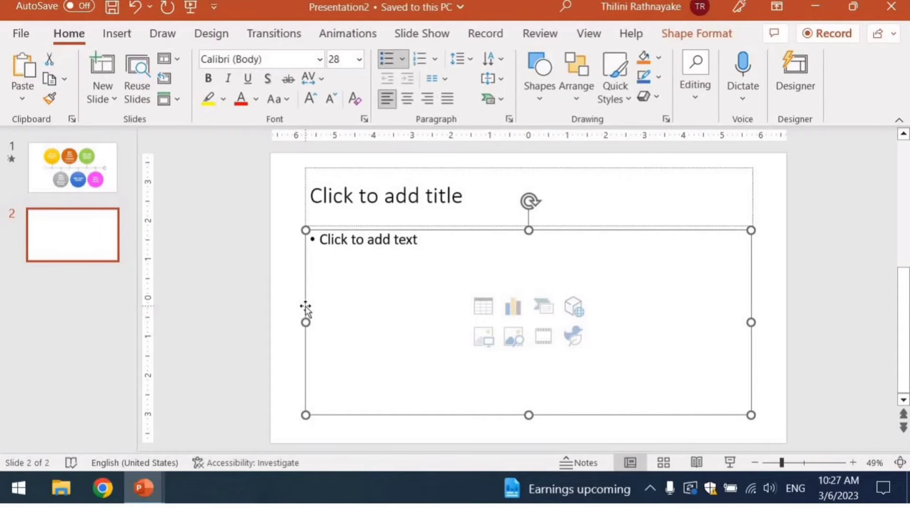
{"action": "key", "text": "Delete"}
{"action": "left_click", "coordinate": [332, 227]}
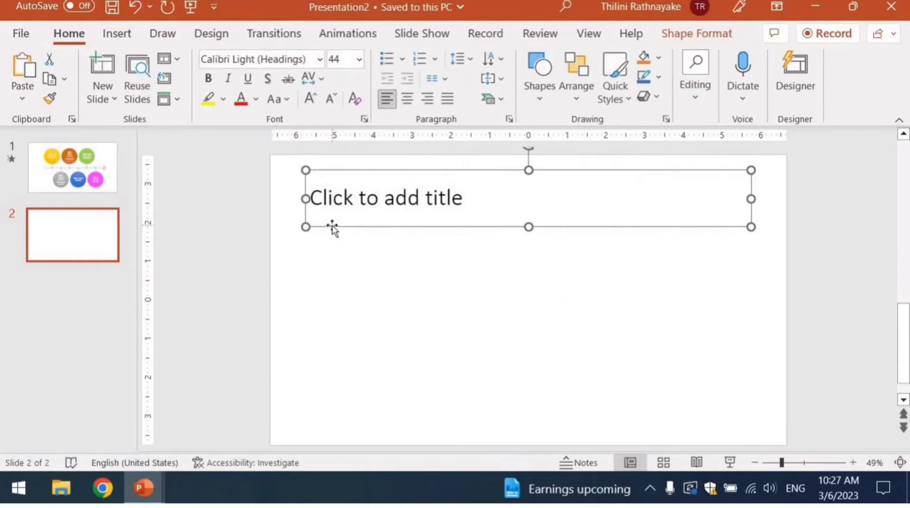
{"action": "key", "text": "Delete"}
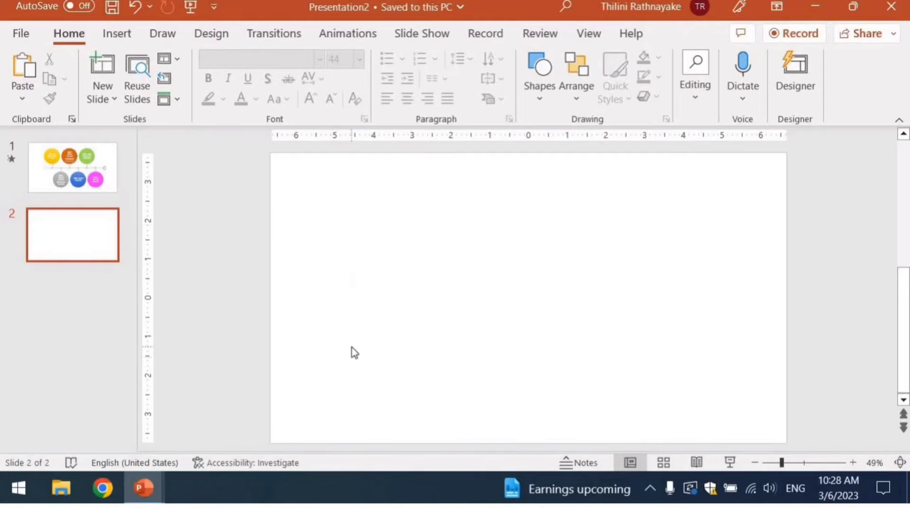
{"action": "key", "text": "ctrl+v"}
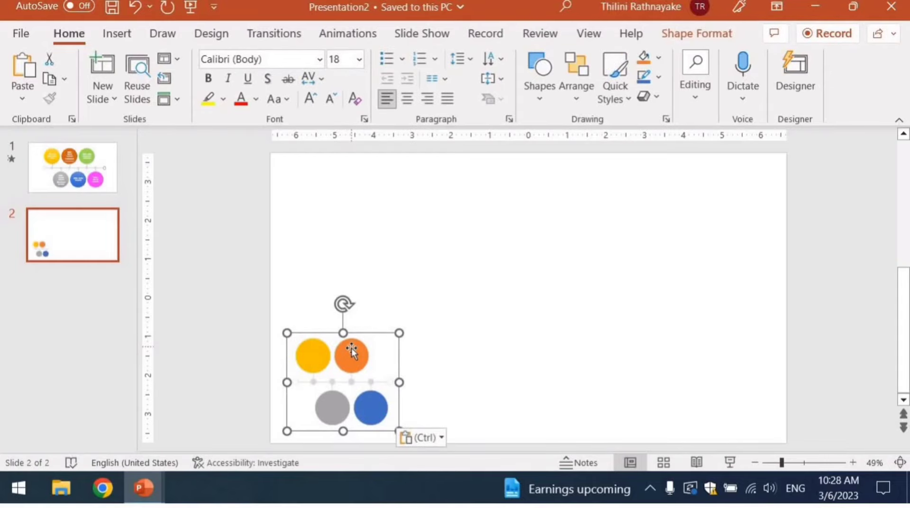
Step: Move the pasted circle group higher on slide 2 and enlarge it wider
{"action": "left_click_drag", "start_coordinate": [352, 349], "coordinate": [385, 228]}
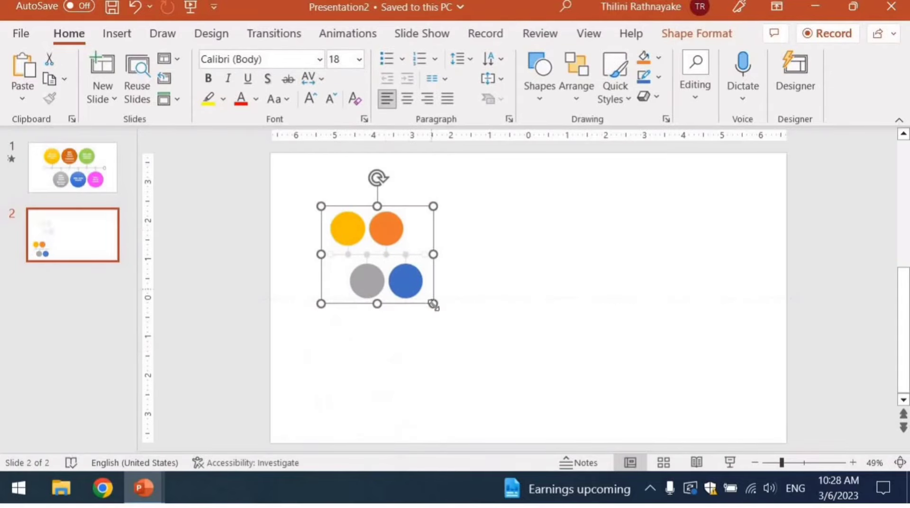
{"action": "mouse_move", "coordinate": [431, 306]}
{"action": "left_mouse_down"}
{"action": "mouse_move", "coordinate": [517, 370]}
{"action": "mouse_move", "coordinate": [507, 382]}
{"action": "left_mouse_up"}
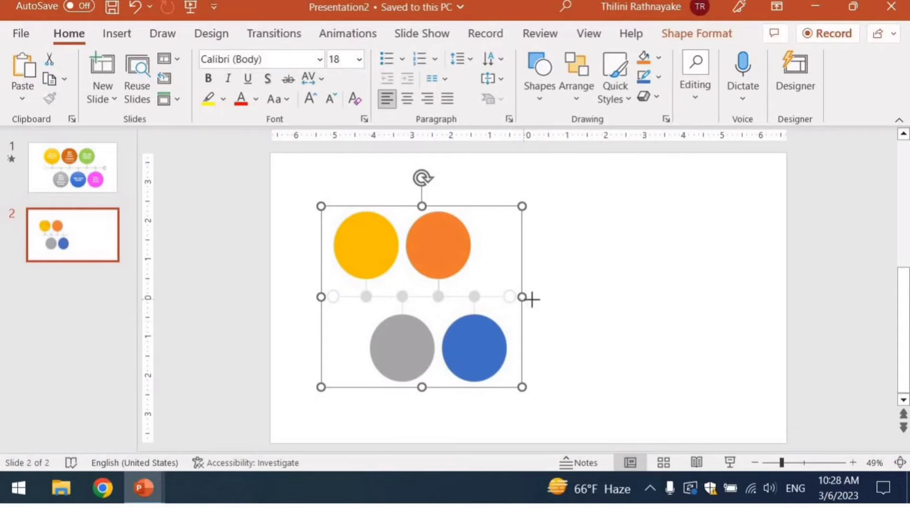
{"action": "mouse_move", "coordinate": [522, 297]}
{"action": "left_mouse_down"}
{"action": "mouse_move", "coordinate": [516, 408]}
{"action": "mouse_move", "coordinate": [553, 406]}
{"action": "left_mouse_up"}
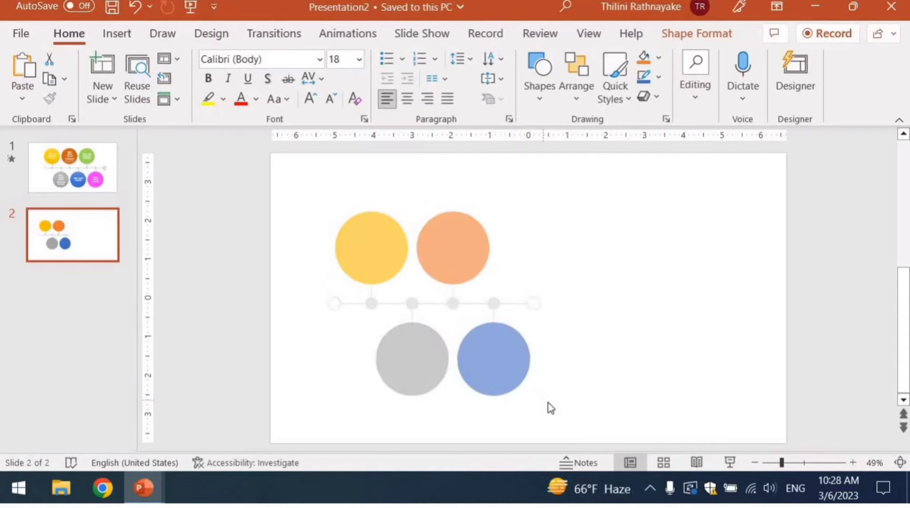
Step: Select the group's yellow, orange, grey and blue circles individually, then show the File Home page
{"action": "left_click", "coordinate": [382, 255]}
{"action": "left_click", "coordinate": [453, 251]}
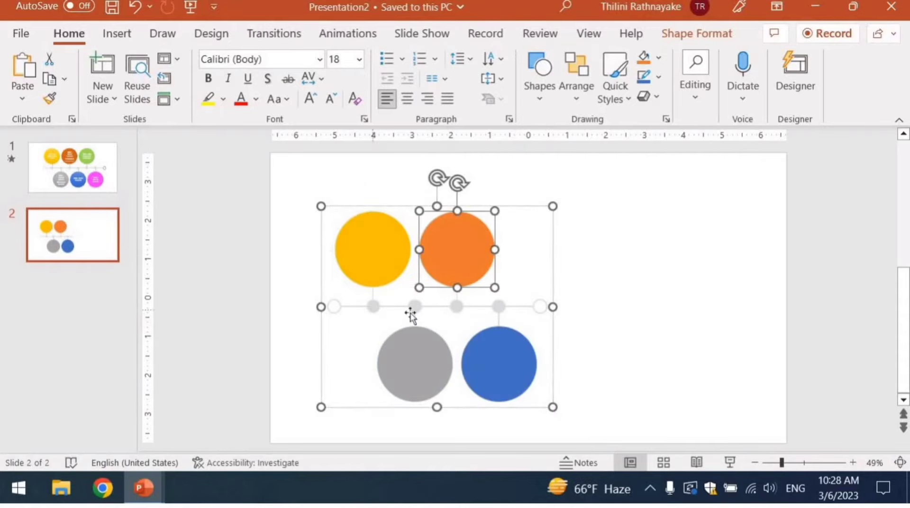
{"action": "left_click", "coordinate": [373, 306]}
{"action": "left_click", "coordinate": [414, 306]}
{"action": "left_click", "coordinate": [373, 303]}
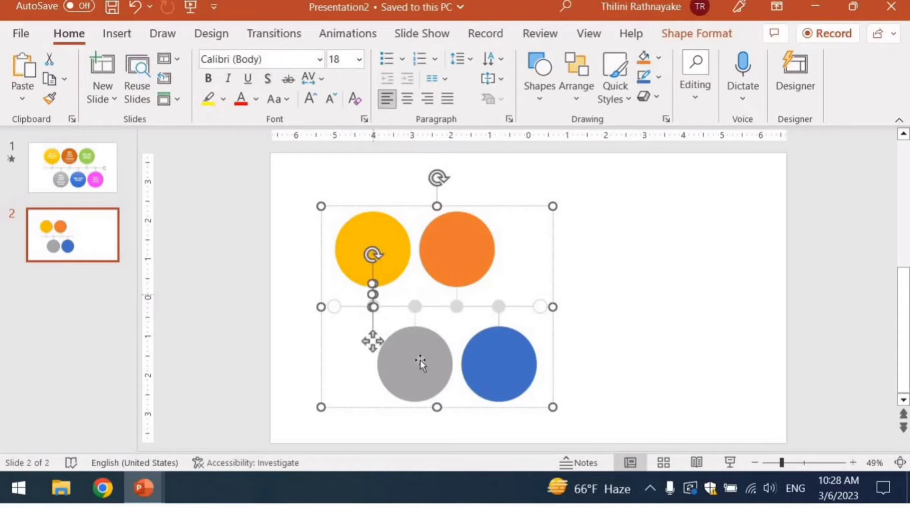
{"action": "left_click", "coordinate": [421, 364]}
{"action": "left_click", "coordinate": [503, 367]}
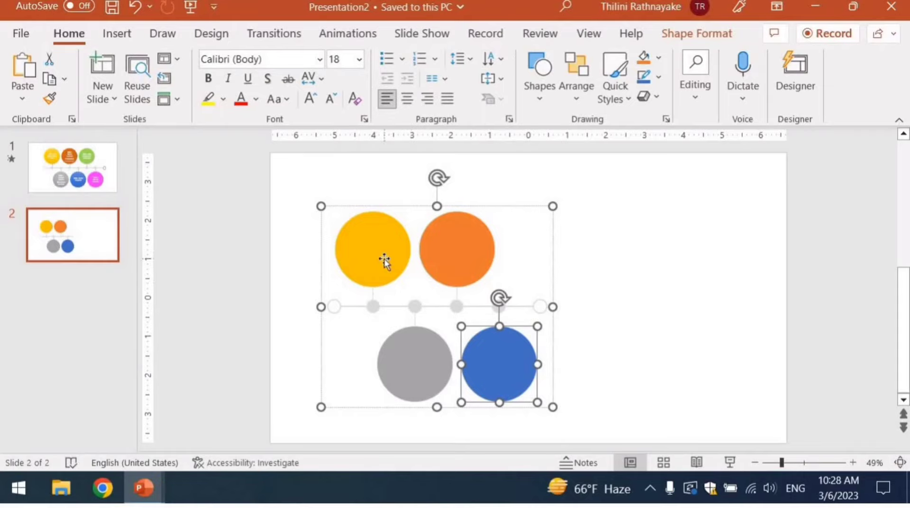
{"action": "left_click", "coordinate": [21, 33]}
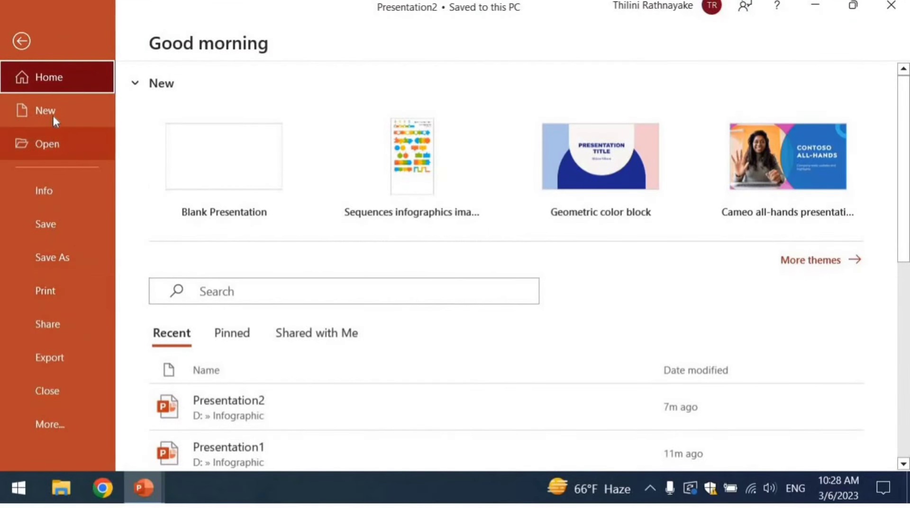
Step: Return to editing and show slide 1's six-circle timeline from 1997 to the 2012 Rio+20 Summit
{"action": "left_click", "coordinate": [53, 114]}
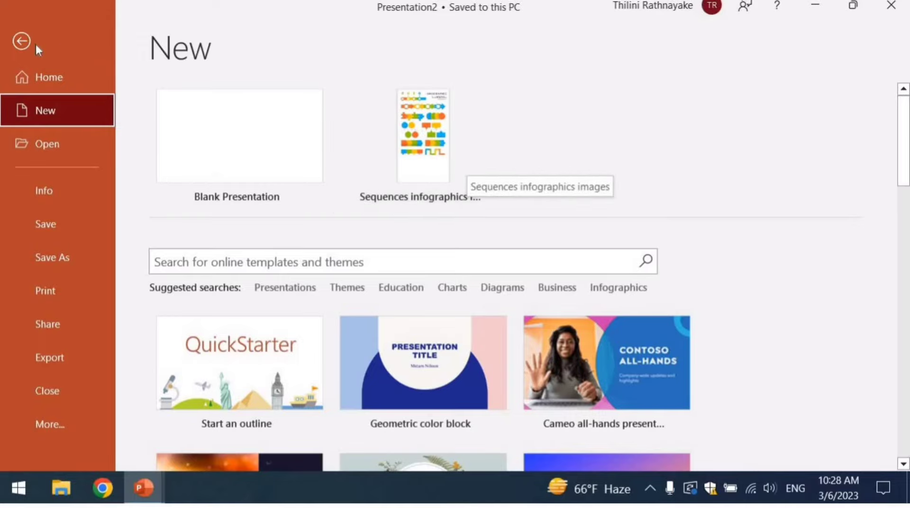
{"action": "left_click", "coordinate": [21, 41]}
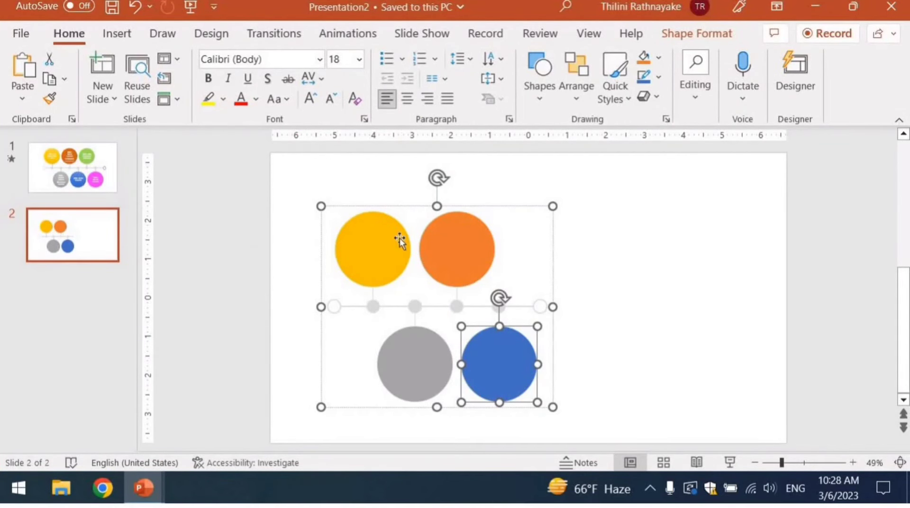
{"action": "left_click", "coordinate": [112, 184]}
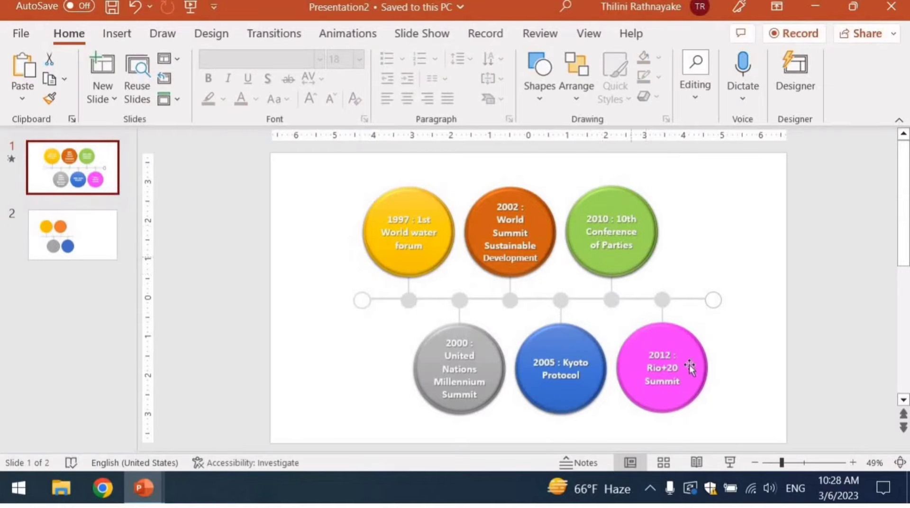
Step: Return to slide 2 and select the whole four-circle timeline group
{"action": "left_click", "coordinate": [79, 251]}
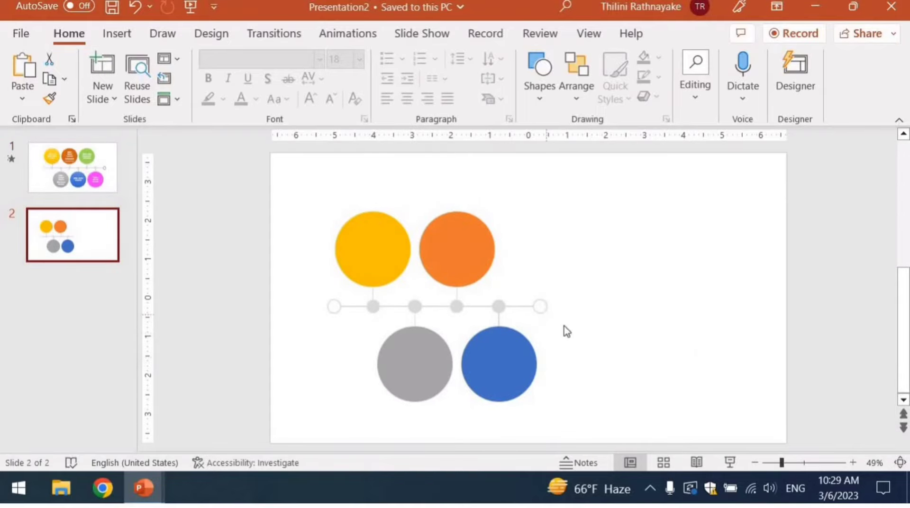
{"action": "left_click", "coordinate": [544, 312]}
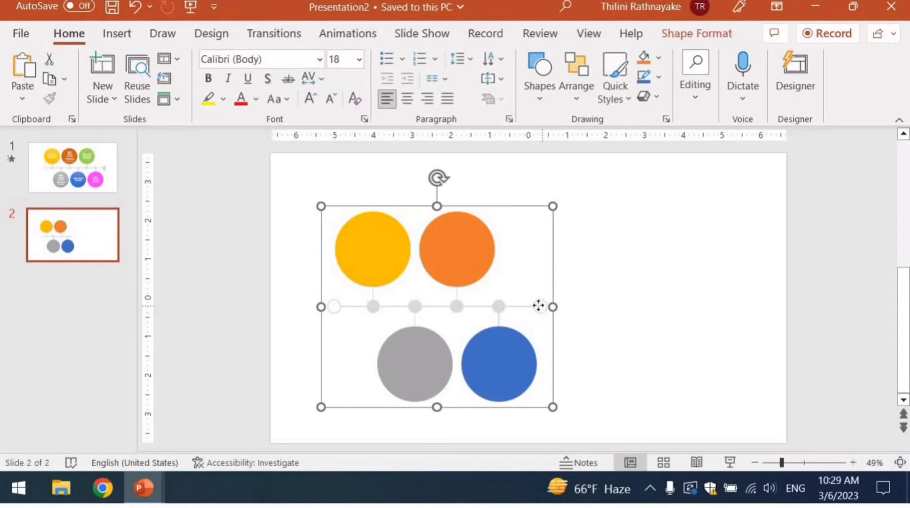
{"action": "left_click", "coordinate": [545, 311]}
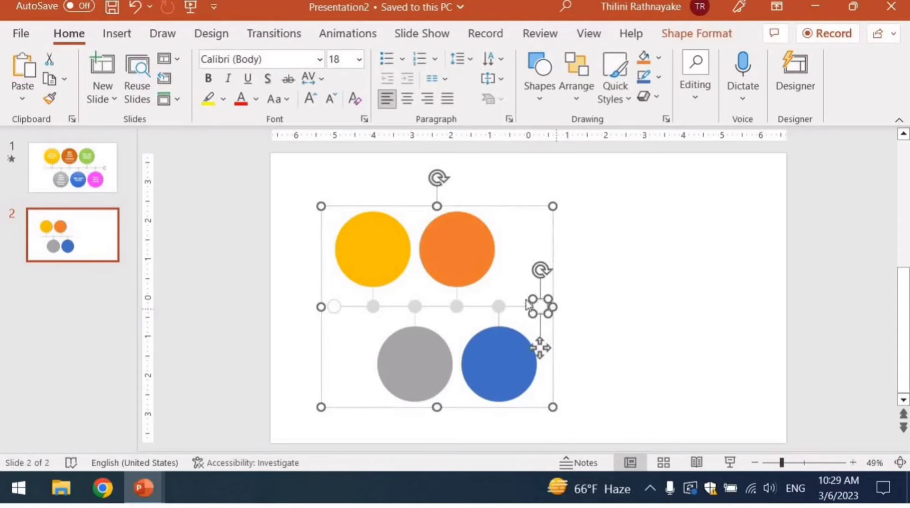
{"action": "left_click", "coordinate": [425, 208]}
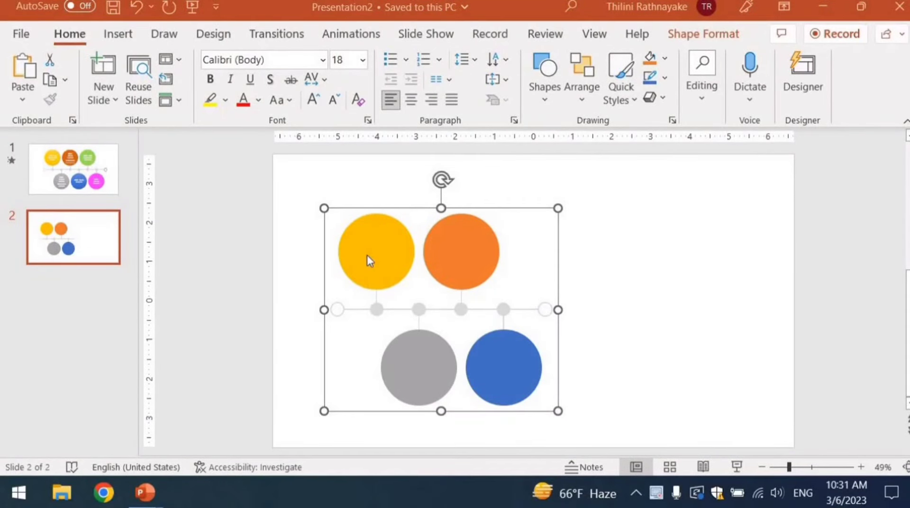
Step: Paste a copy of the circle group, then undo the paste
{"action": "left_click", "coordinate": [388, 275]}
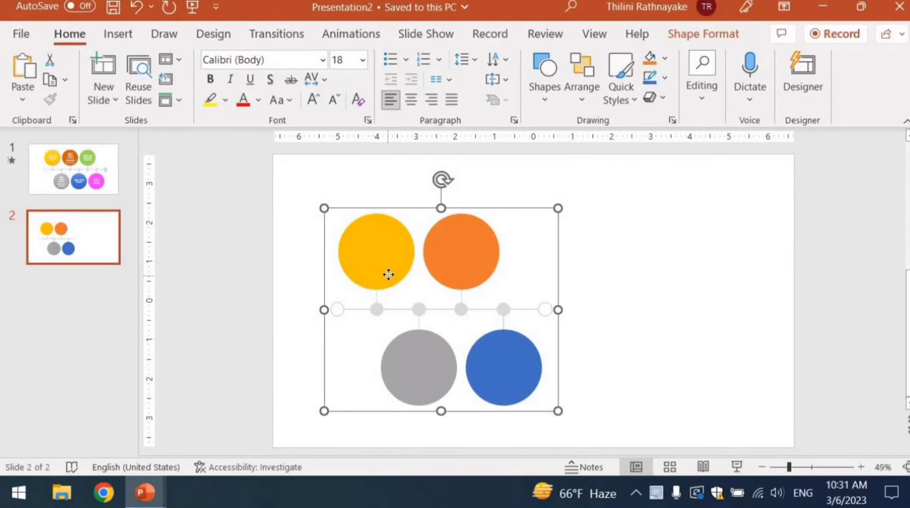
{"action": "right_click", "coordinate": [389, 275]}
{"action": "key", "text": "Escape"}
{"action": "left_click", "coordinate": [592, 298]}
{"action": "key", "text": "ctrl+v"}
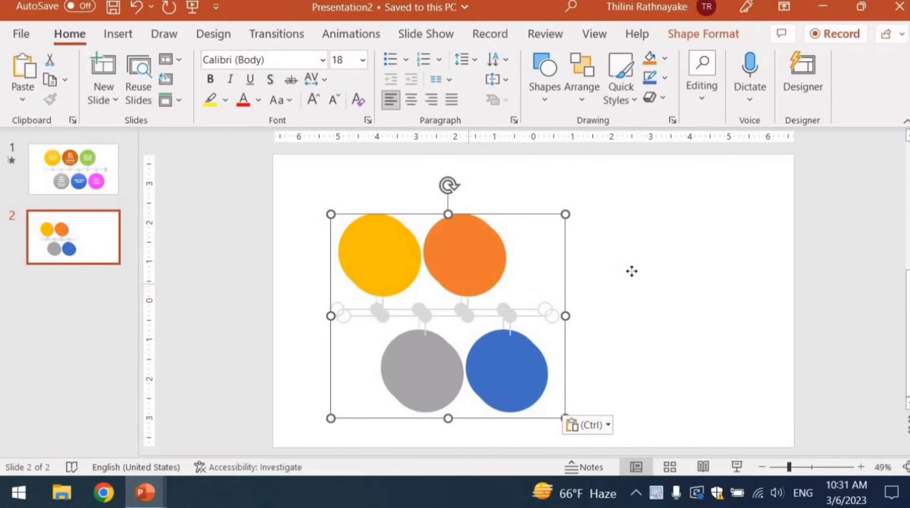
{"action": "left_click_drag", "start_coordinate": [632, 271], "coordinate": [631, 273]}
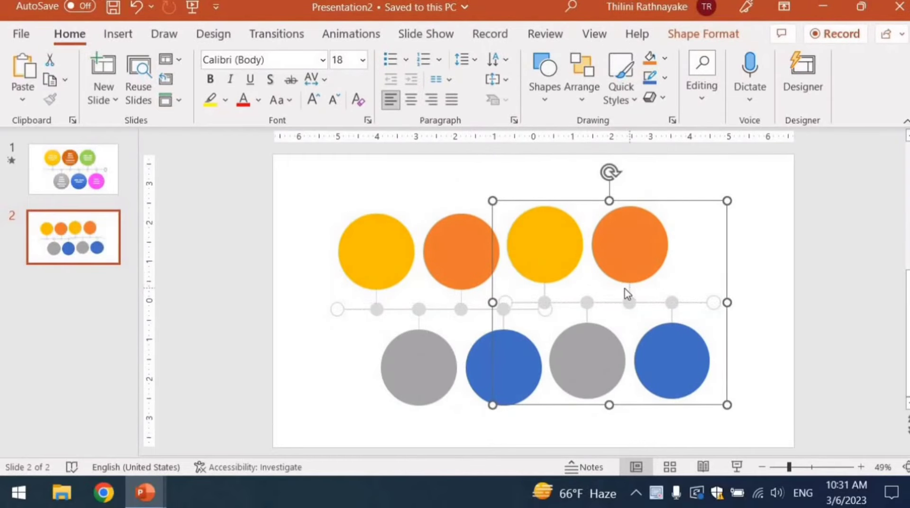
{"action": "key", "text": "ctrl+z"}
{"action": "key", "text": "ctrl+z"}
Step: Duplicate the circle timeline by dragging a copy to the right of the original
{"action": "left_click", "coordinate": [448, 297]}
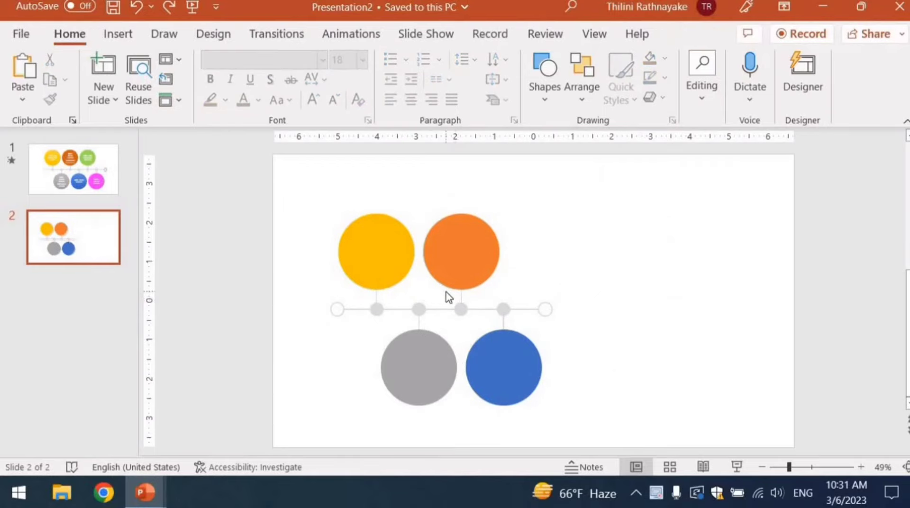
{"action": "left_click", "coordinate": [463, 260]}
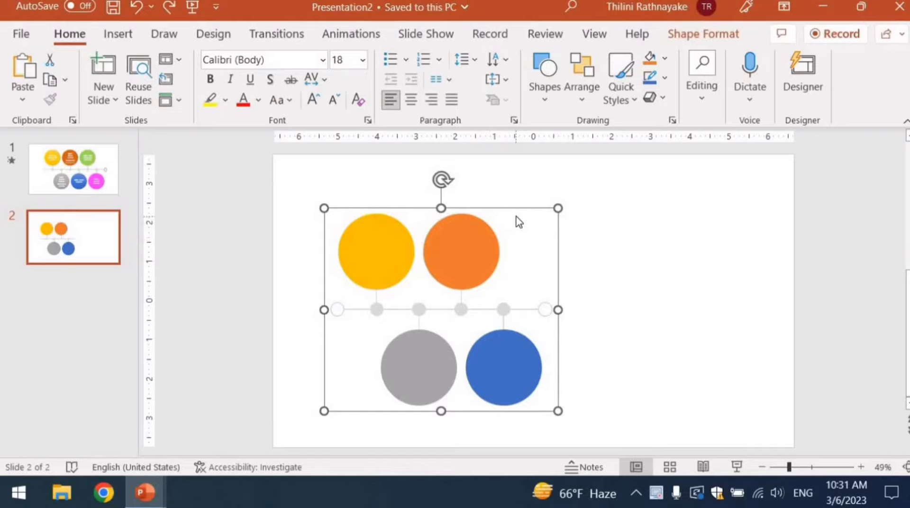
{"action": "left_click", "coordinate": [587, 230]}
{"action": "left_click", "coordinate": [498, 240]}
{"action": "left_click", "coordinate": [570, 255]}
{"action": "left_click", "coordinate": [438, 252]}
{"action": "mouse_move", "coordinate": [455, 257]}
{"action": "left_mouse_down"}
{"action": "mouse_move", "coordinate": [622, 257]}
{"action": "mouse_move", "coordinate": [644, 243]}
{"action": "mouse_move", "coordinate": [614, 237]}
{"action": "left_mouse_up"}
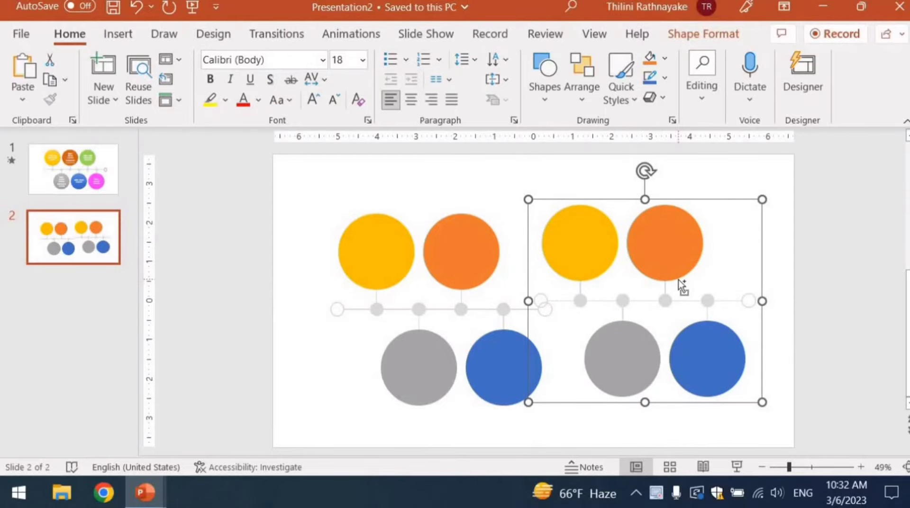
{"action": "left_click_drag", "start_coordinate": [592, 250], "coordinate": [614, 257]}
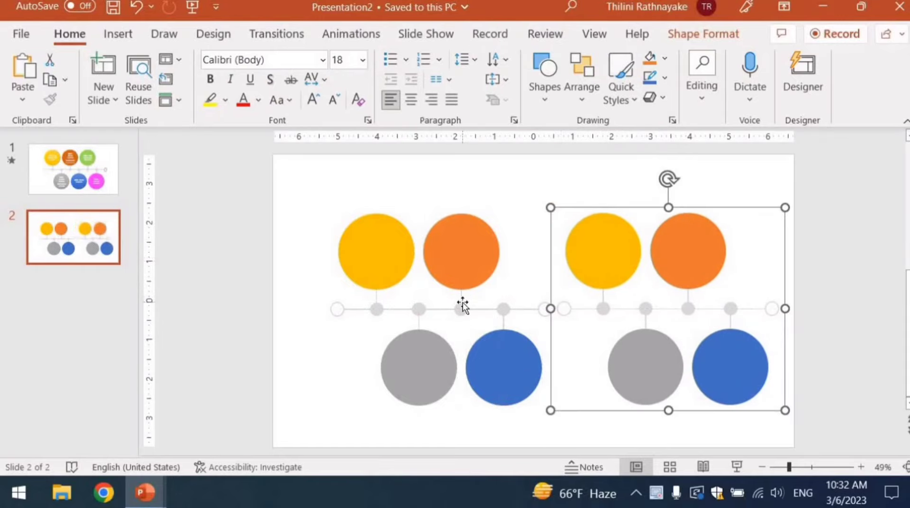
Step: Delete the small end circles where the left and right timeline lines meet
{"action": "left_click", "coordinate": [486, 312]}
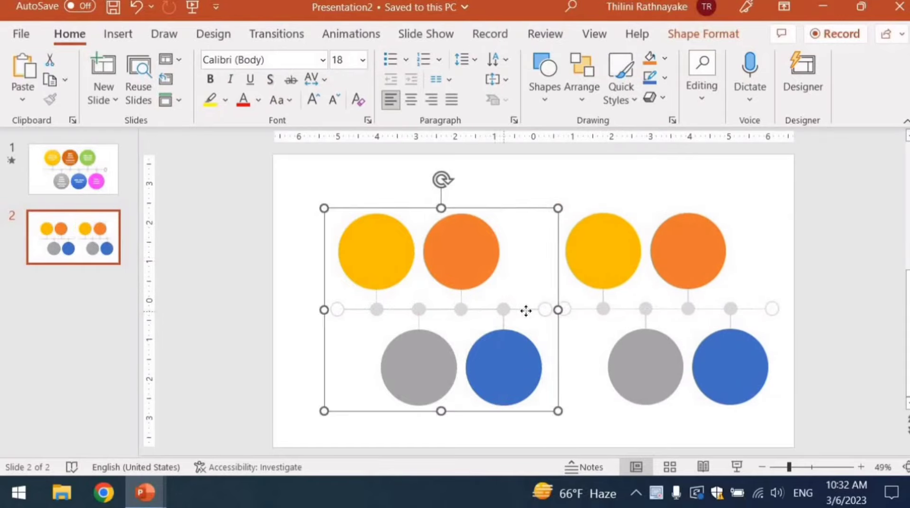
{"action": "left_click", "coordinate": [541, 309]}
{"action": "left_click", "coordinate": [545, 309]}
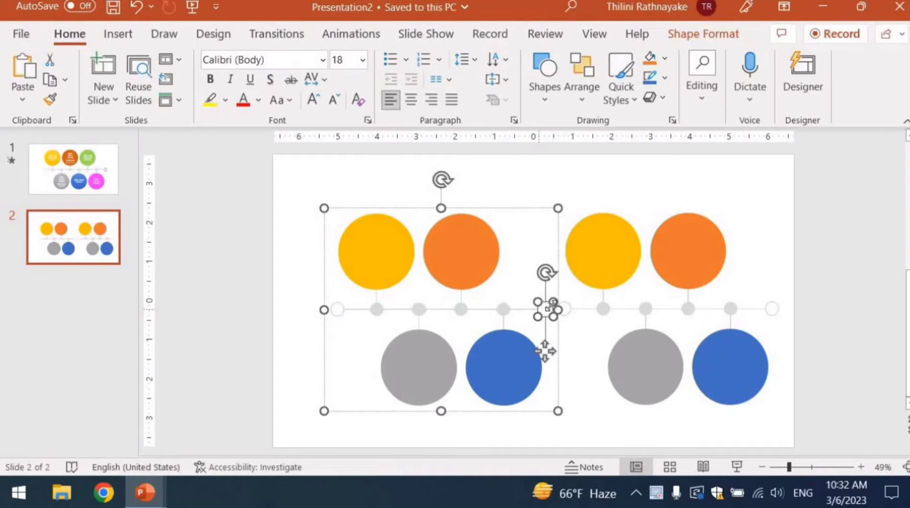
{"action": "key", "text": "Delete"}
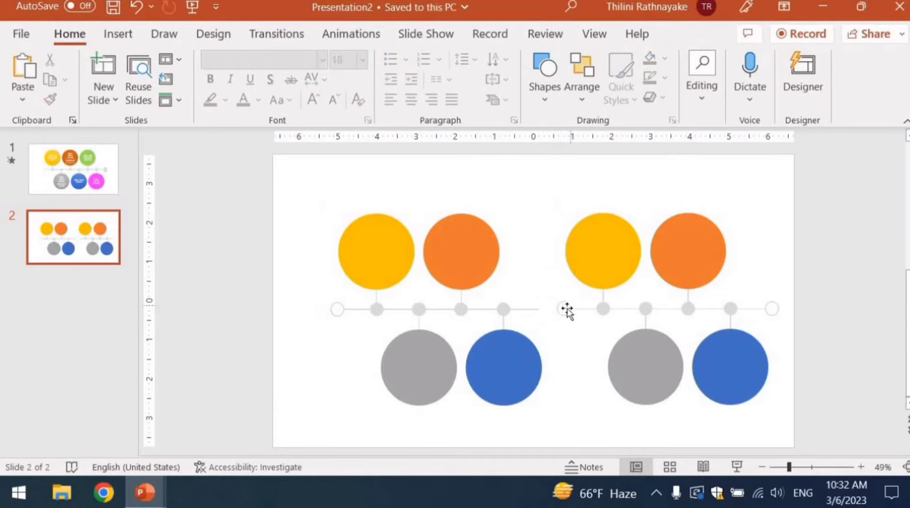
{"action": "left_click", "coordinate": [566, 309]}
{"action": "left_click", "coordinate": [565, 309]}
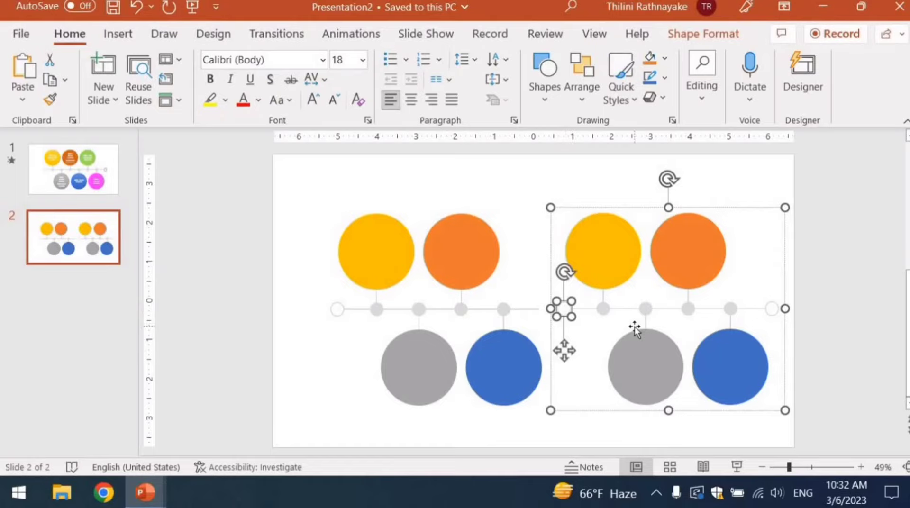
{"action": "key", "text": "Delete"}
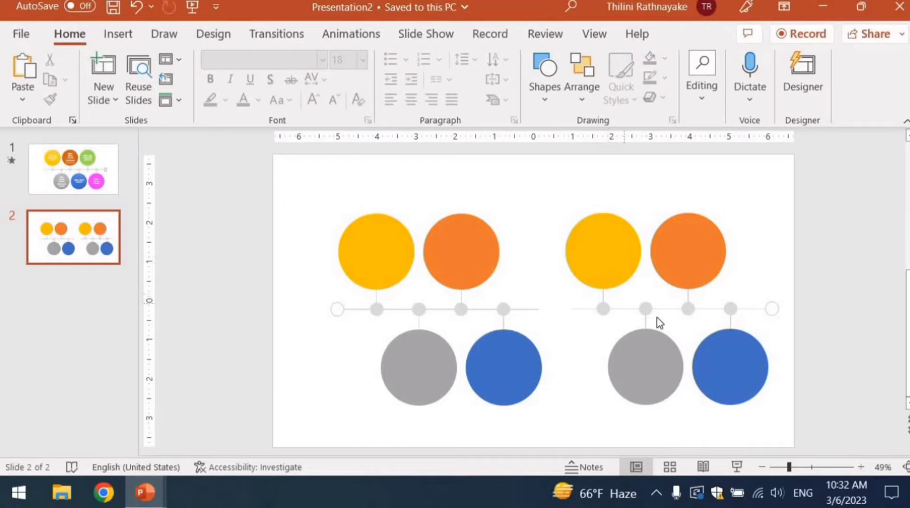
Step: Remove the yellow circle and the small grey dots from the copied right group
{"action": "left_click", "coordinate": [73, 171]}
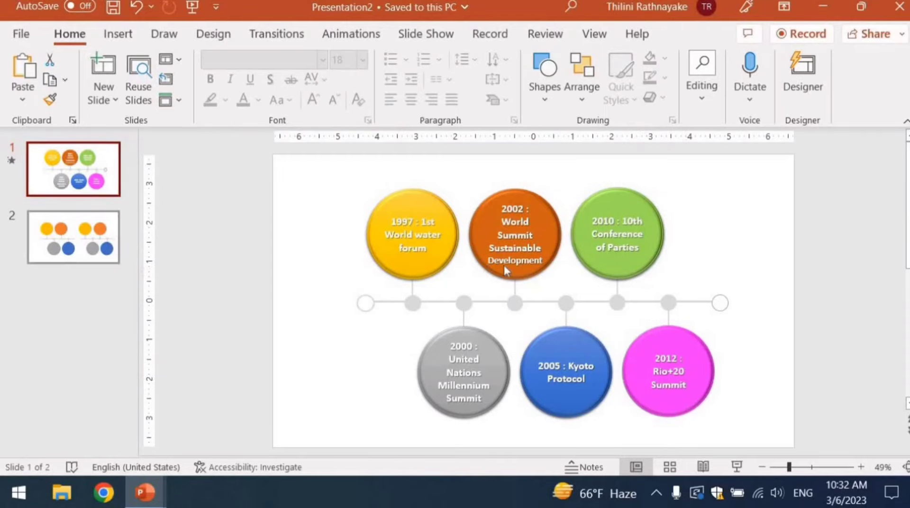
{"action": "left_click", "coordinate": [606, 284]}
{"action": "left_click", "coordinate": [608, 285]}
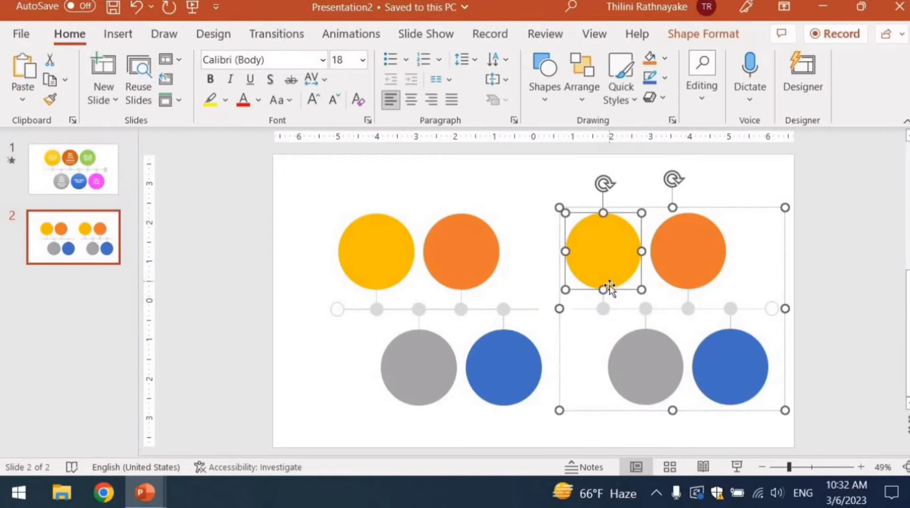
{"action": "key", "text": "Delete"}
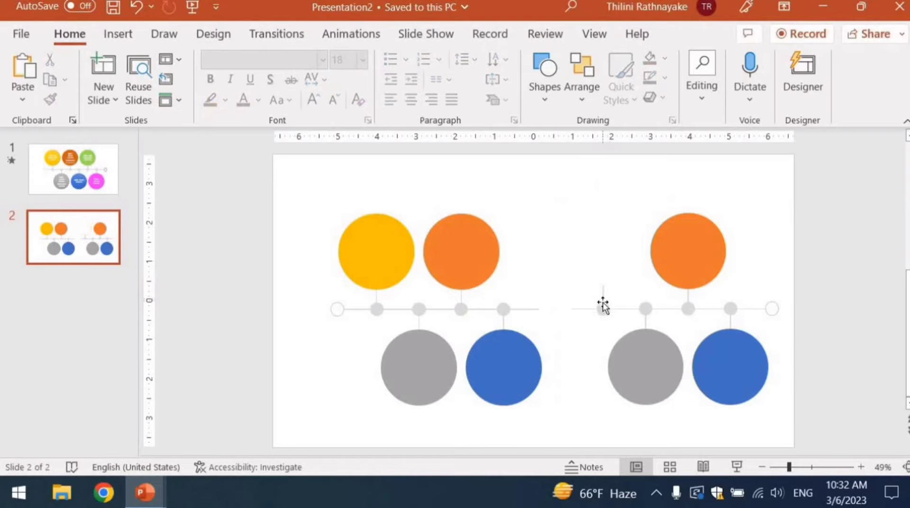
{"action": "left_click", "coordinate": [603, 303]}
{"action": "left_click", "coordinate": [604, 303]}
{"action": "left_click", "coordinate": [604, 306]}
{"action": "left_click", "coordinate": [603, 308]}
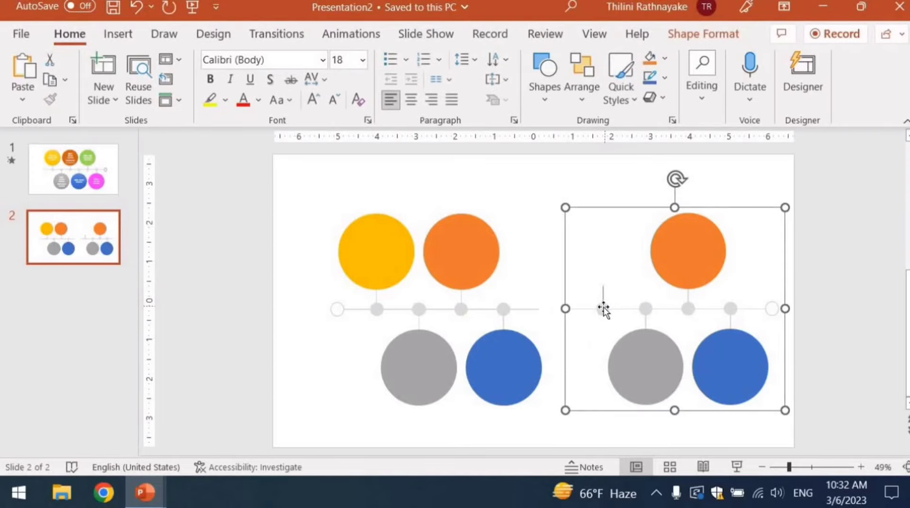
{"action": "left_click", "coordinate": [604, 298]}
{"action": "key", "text": "Delete"}
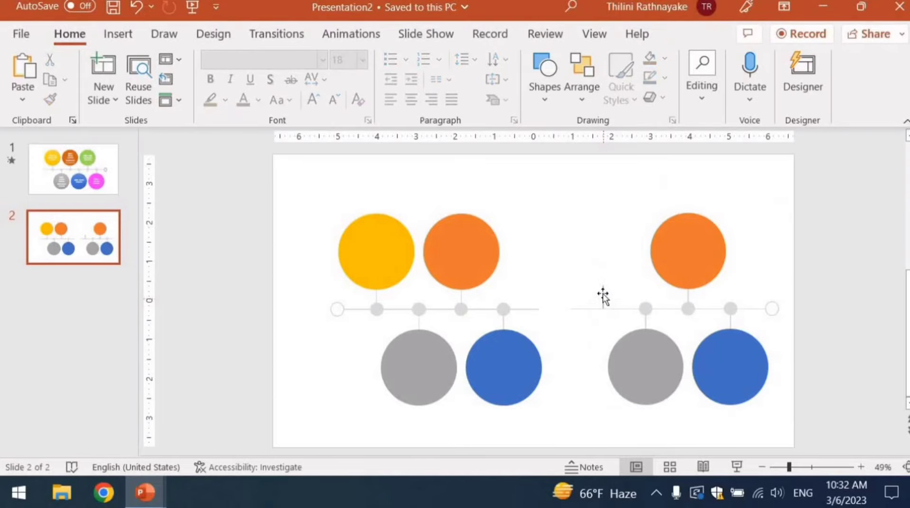
{"action": "left_click", "coordinate": [602, 294]}
{"action": "left_click", "coordinate": [602, 293]}
{"action": "left_click", "coordinate": [644, 310]}
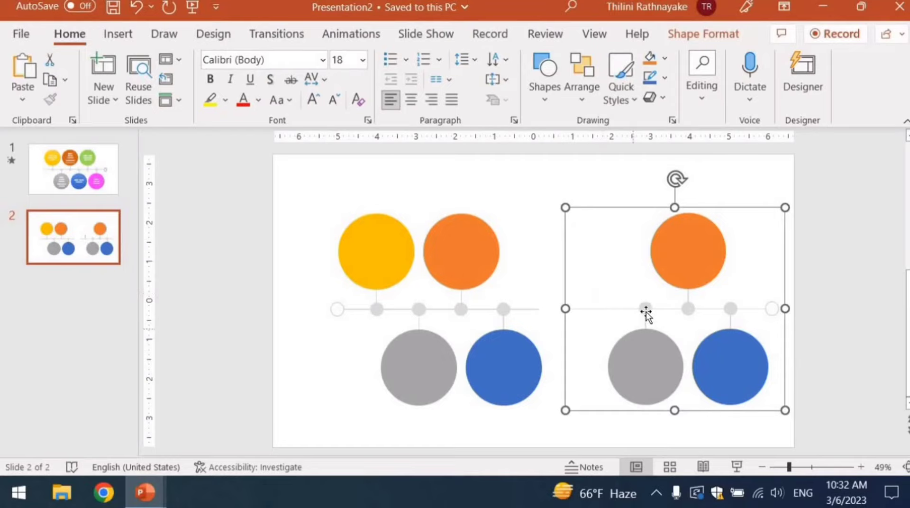
{"action": "left_click", "coordinate": [645, 309]}
{"action": "key", "text": "Delete"}
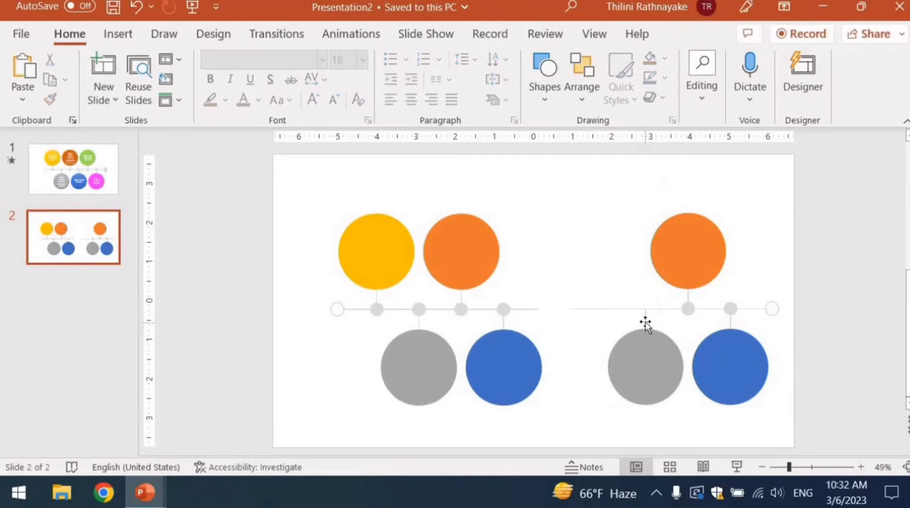
Step: Delete the copied group's grey circle and leftover connector, then drag it onto the timeline's right end
{"action": "left_click", "coordinate": [645, 320]}
{"action": "left_click", "coordinate": [638, 334]}
{"action": "left_click", "coordinate": [632, 342]}
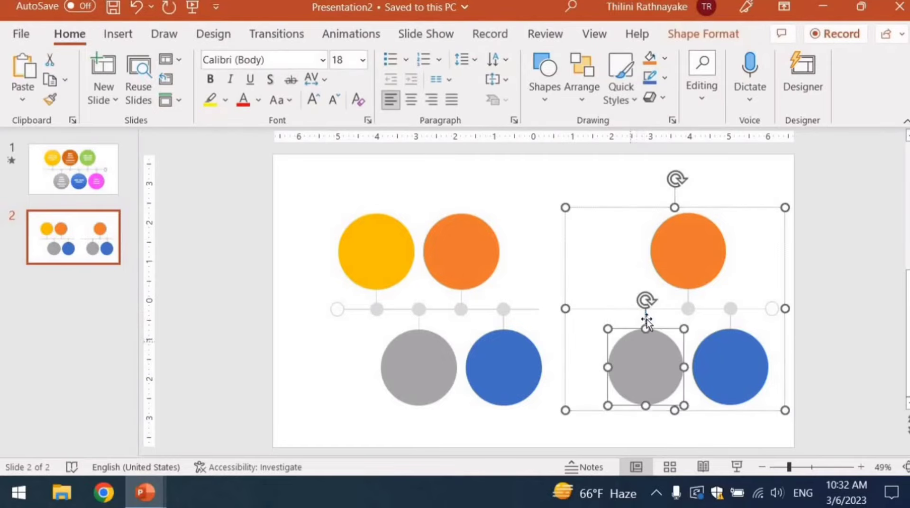
{"action": "key", "text": "Delete"}
{"action": "left_click", "coordinate": [645, 319]}
{"action": "left_click", "coordinate": [645, 322]}
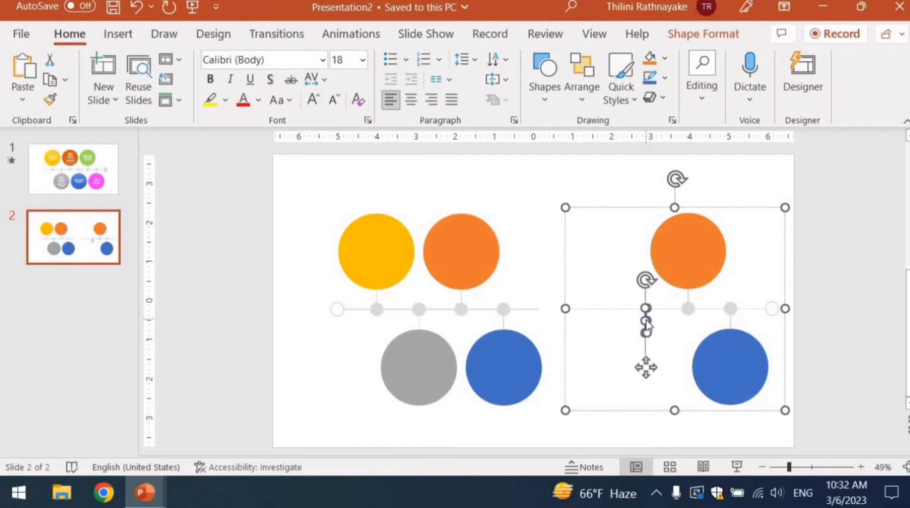
{"action": "key", "text": "Delete"}
{"action": "left_click", "coordinate": [671, 312]}
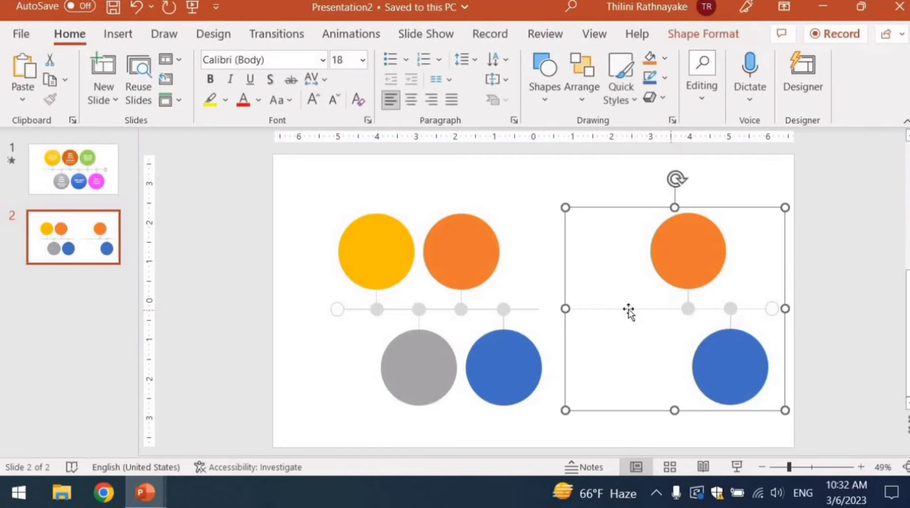
{"action": "left_click_drag", "start_coordinate": [583, 309], "coordinate": [513, 308]}
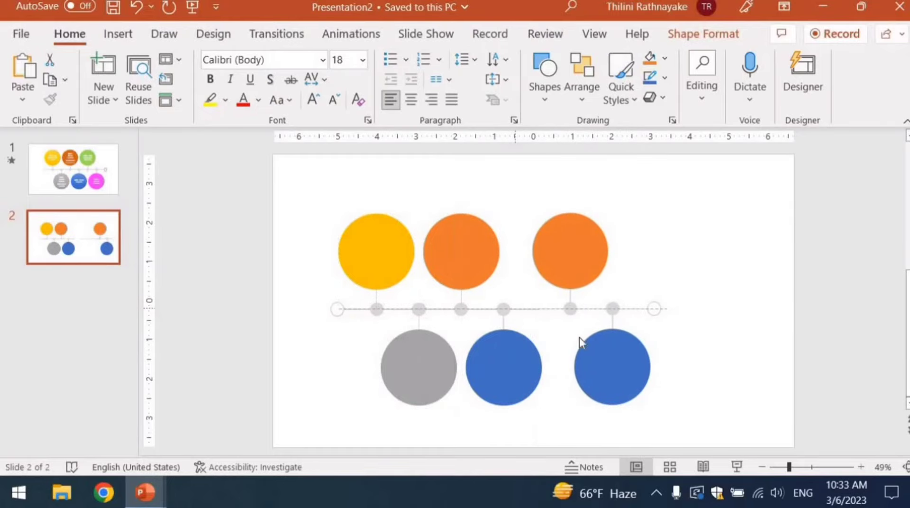
Step: Reposition the added orange and blue circles along the timeline, then select the right orange circle
{"action": "left_click", "coordinate": [659, 362]}
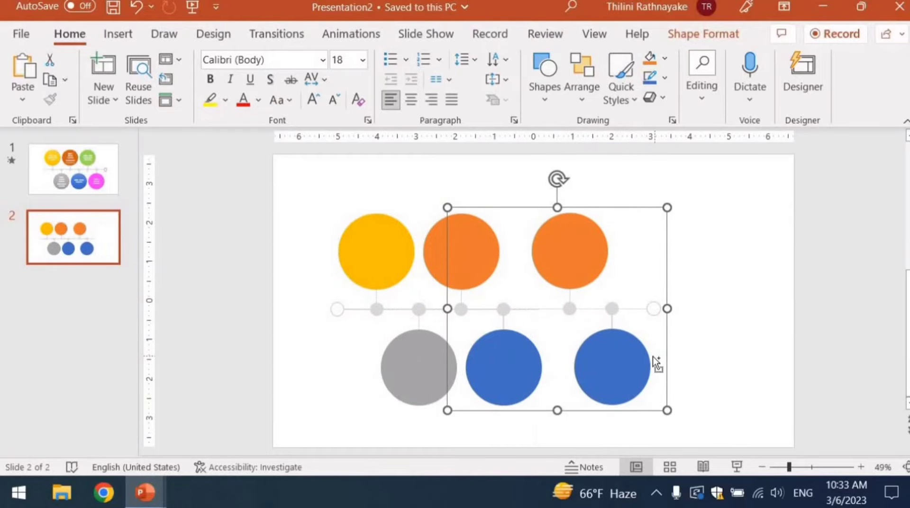
{"action": "scroll", "coordinate": [654, 362], "scroll_direction": "up", "scroll_amount": 3, "text": "ctrl"}
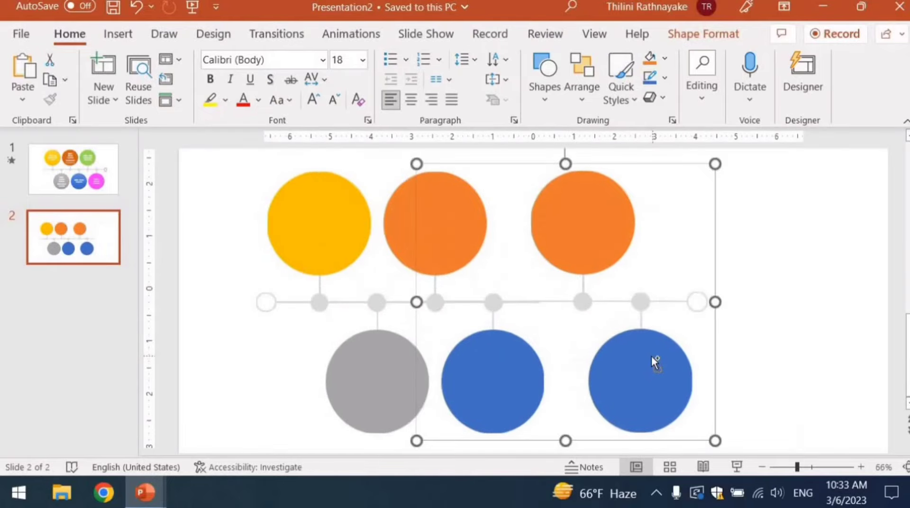
{"action": "left_click", "coordinate": [573, 302]}
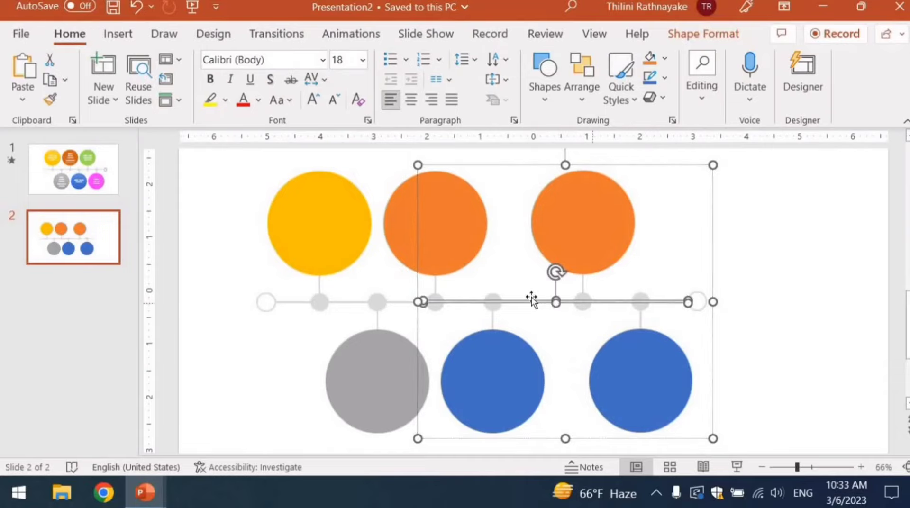
{"action": "left_click", "coordinate": [712, 294]}
{"action": "left_click", "coordinate": [706, 296]}
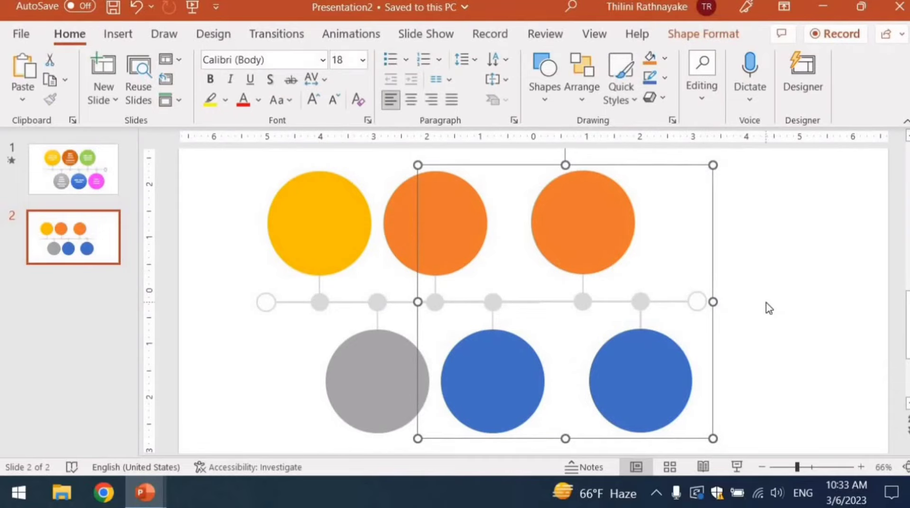
{"action": "key", "text": "ctrl+z"}
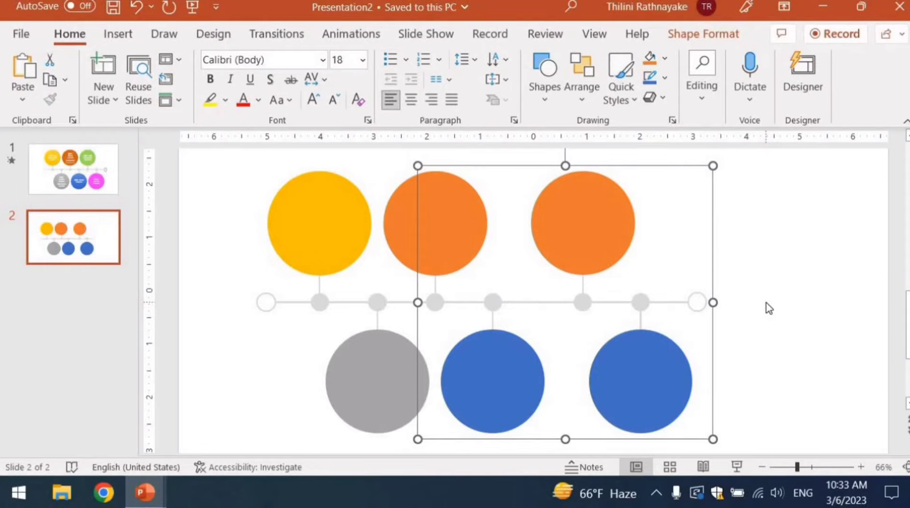
{"action": "key", "text": "ctrl+z"}
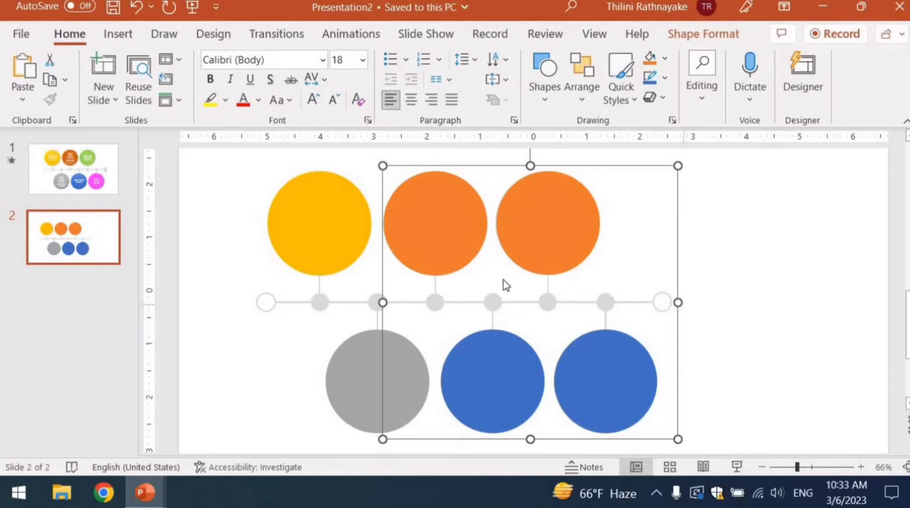
{"action": "key", "text": "Escape"}
{"action": "left_click", "coordinate": [575, 235]}
{"action": "left_click", "coordinate": [574, 222]}
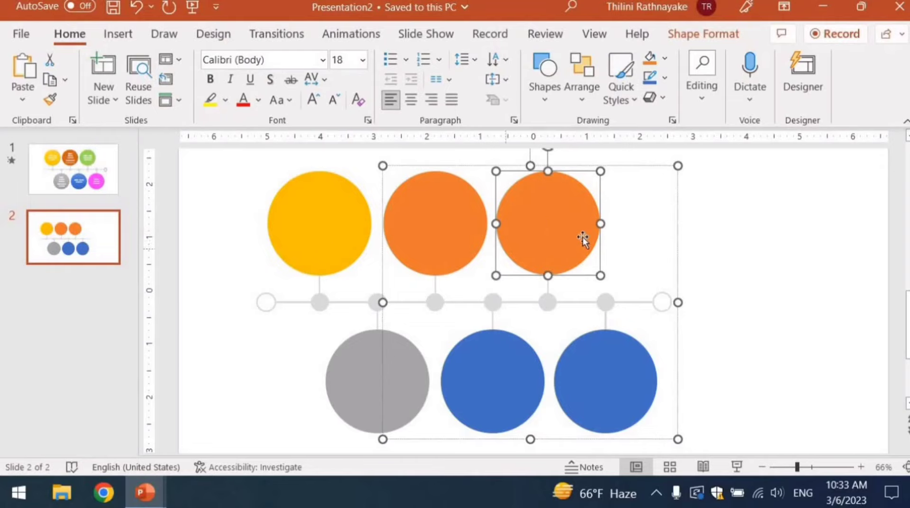
Step: Fill the top-right orange circle with green from Shape Fill
{"action": "left_click", "coordinate": [714, 43]}
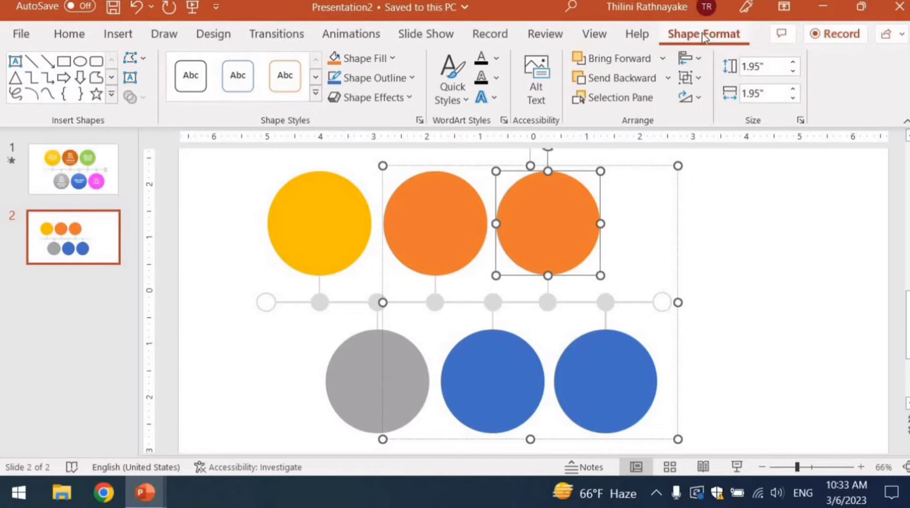
{"action": "left_click", "coordinate": [392, 59]}
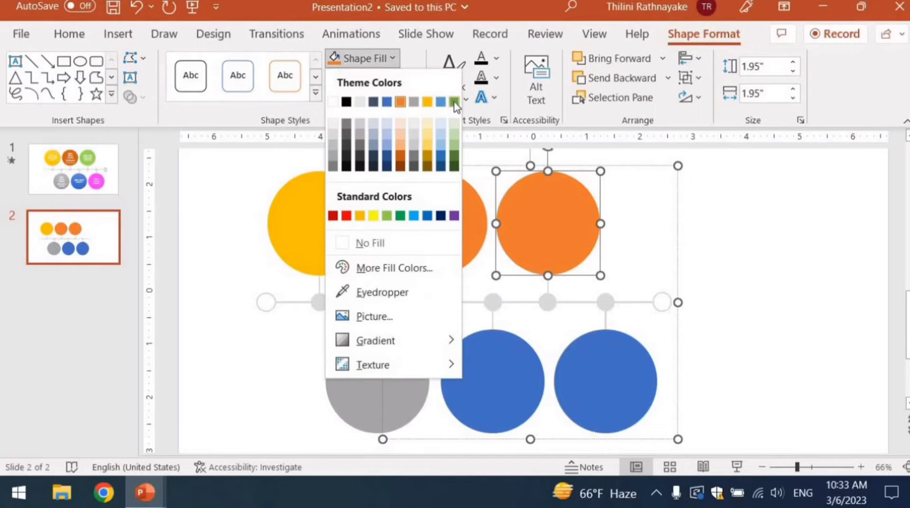
{"action": "left_click", "coordinate": [454, 102]}
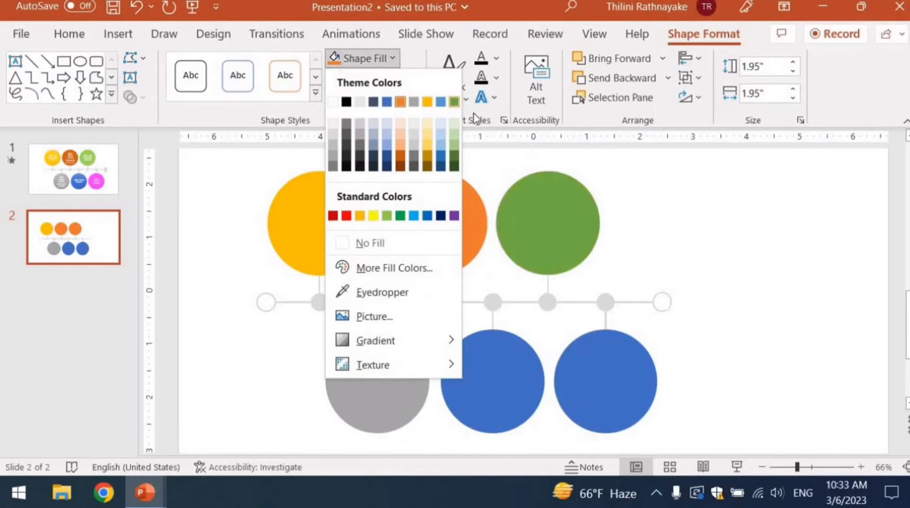
Step: Fill the lower-right blue circle with purple
{"action": "left_click", "coordinate": [628, 393]}
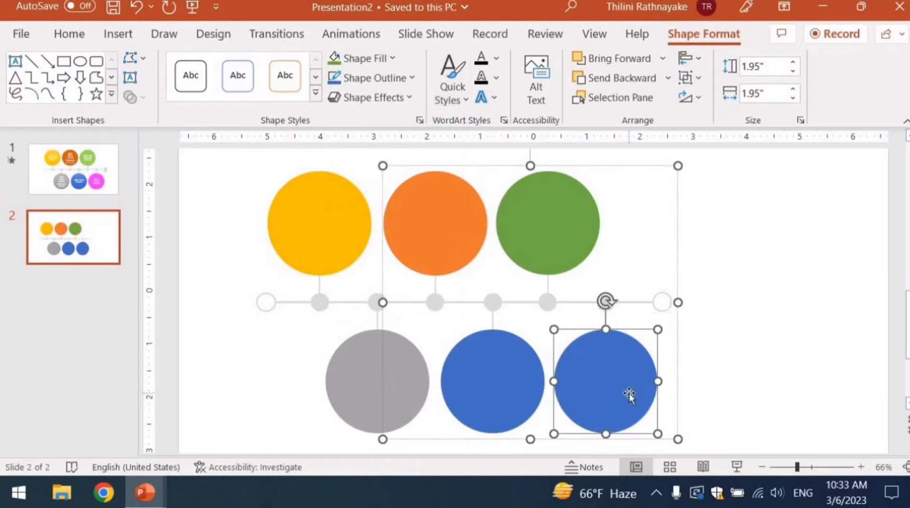
{"action": "left_click", "coordinate": [393, 59]}
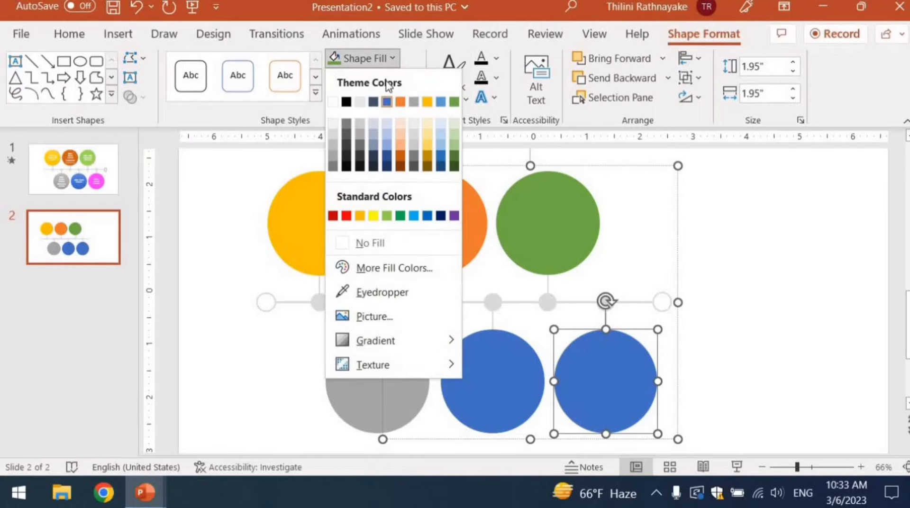
{"action": "left_click", "coordinate": [454, 217]}
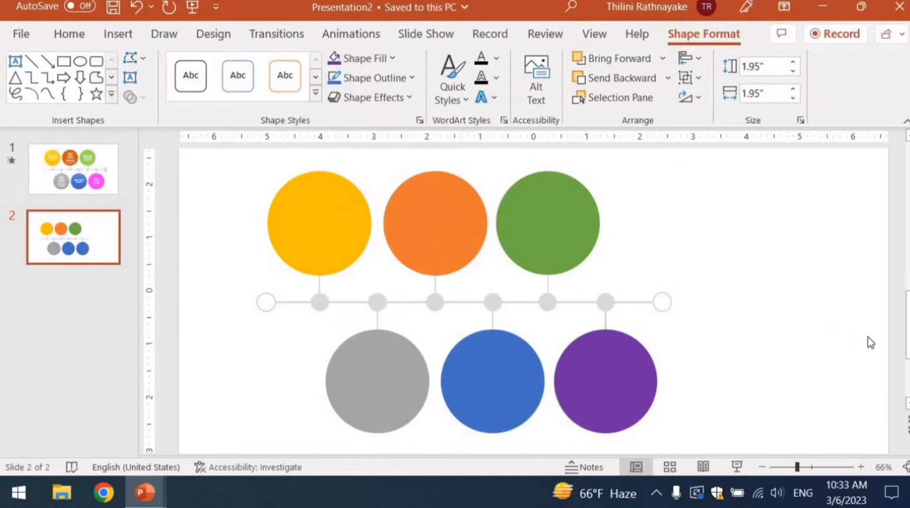
Step: Select the timeline groups and the purple circle to check the new colours
{"action": "left_click", "coordinate": [742, 351]}
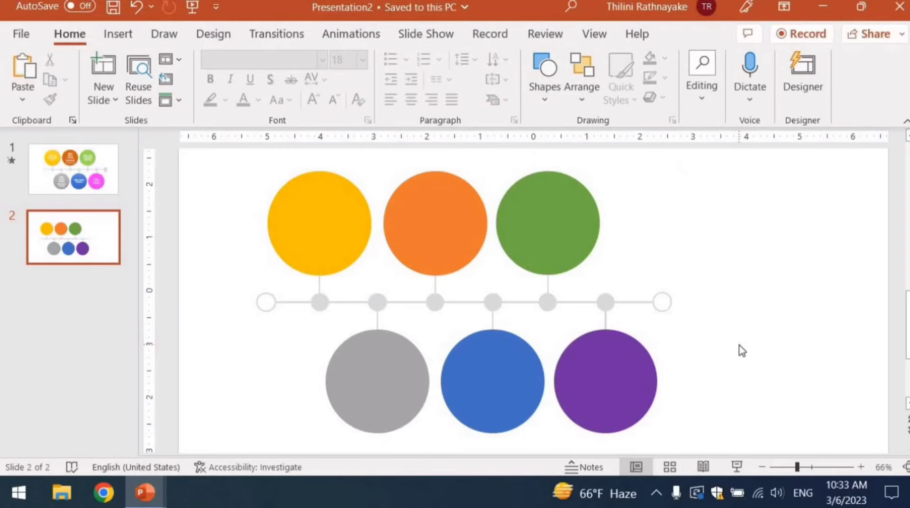
{"action": "left_click", "coordinate": [320, 217]}
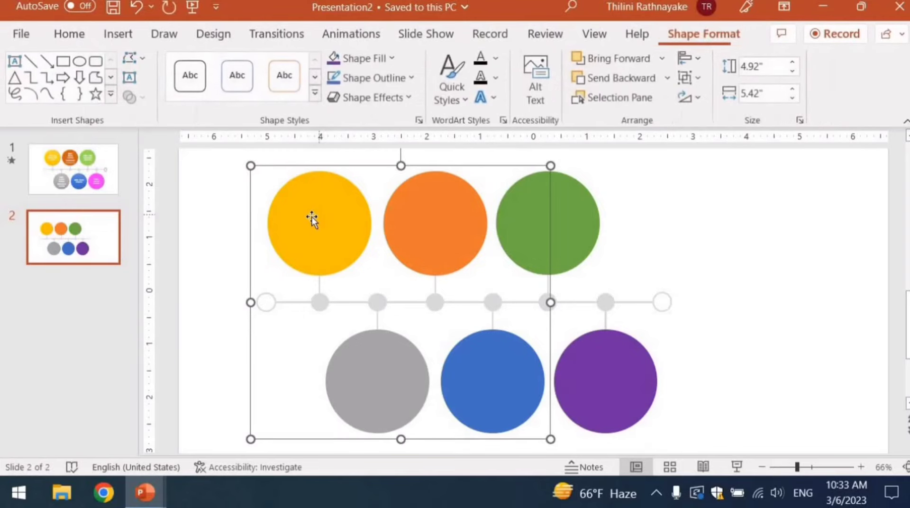
{"action": "left_click", "coordinate": [620, 345]}
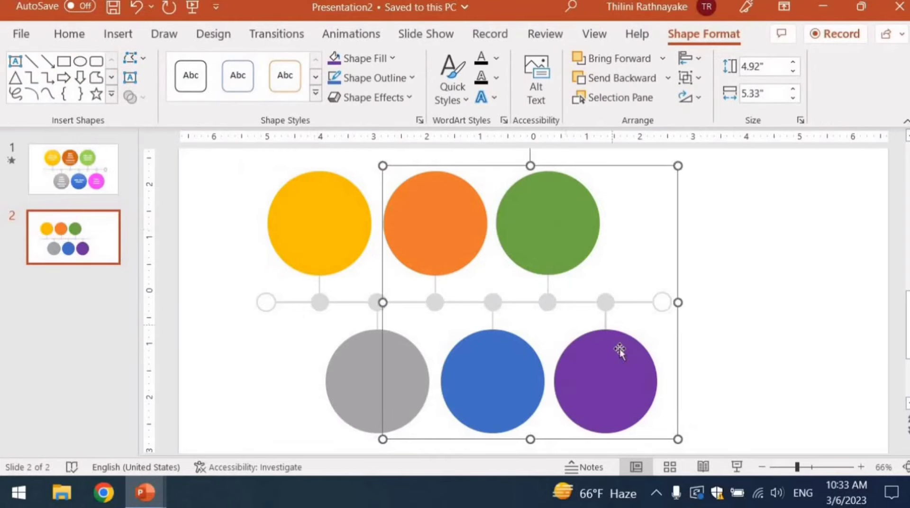
{"action": "left_click", "coordinate": [619, 345]}
{"action": "left_click", "coordinate": [324, 241]}
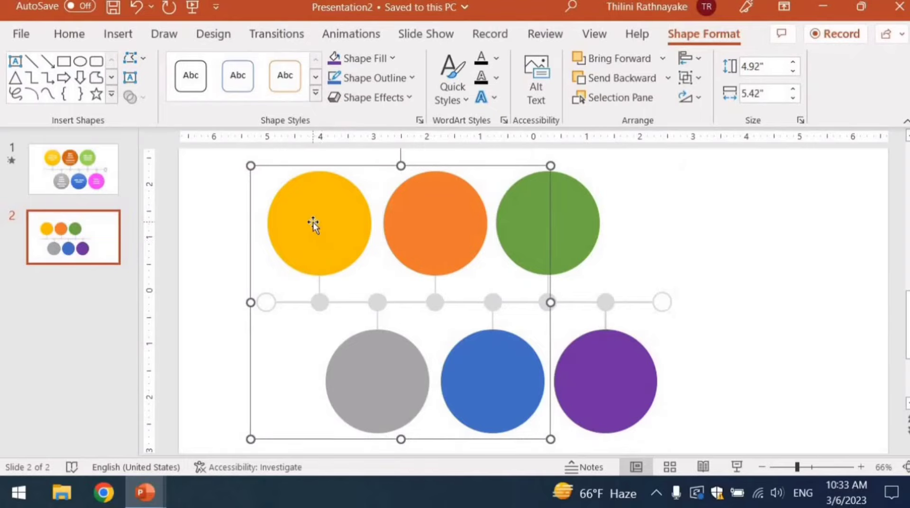
Step: Copy the '1997 : 1st World water forum' label from slide 1 into slide 2's yellow circle
{"action": "key", "text": "Page_Up"}
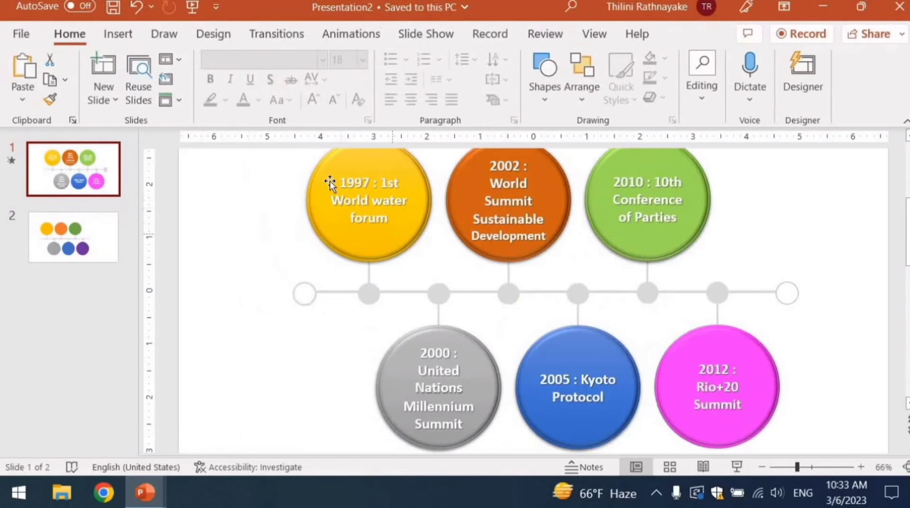
{"action": "left_click_drag", "start_coordinate": [341, 182], "coordinate": [386, 217]}
{"action": "key", "text": "ctrl+c"}
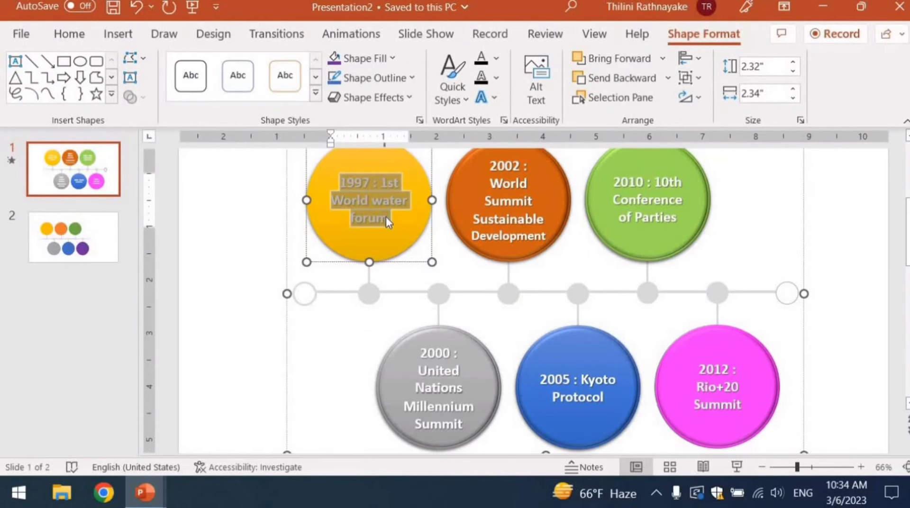
{"action": "left_click", "coordinate": [73, 237]}
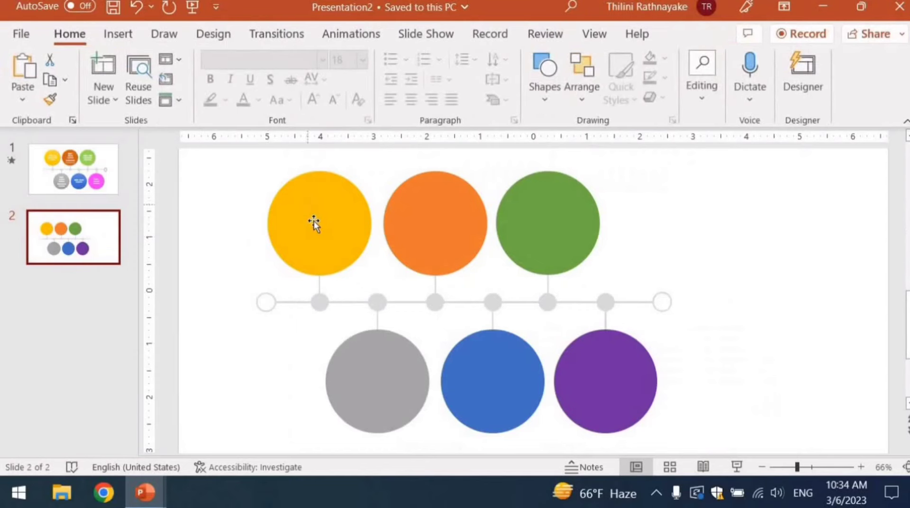
{"action": "left_click", "coordinate": [325, 213]}
{"action": "left_click", "coordinate": [306, 217]}
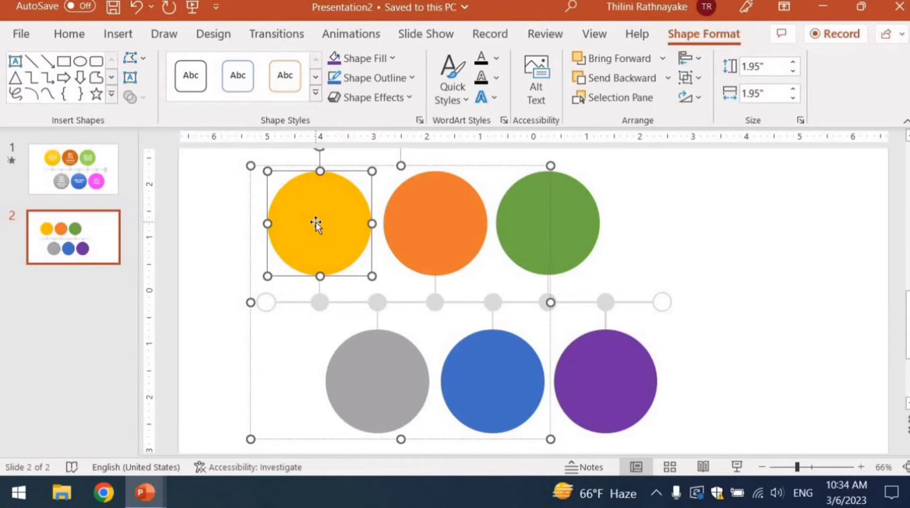
{"action": "right_click", "coordinate": [315, 226]}
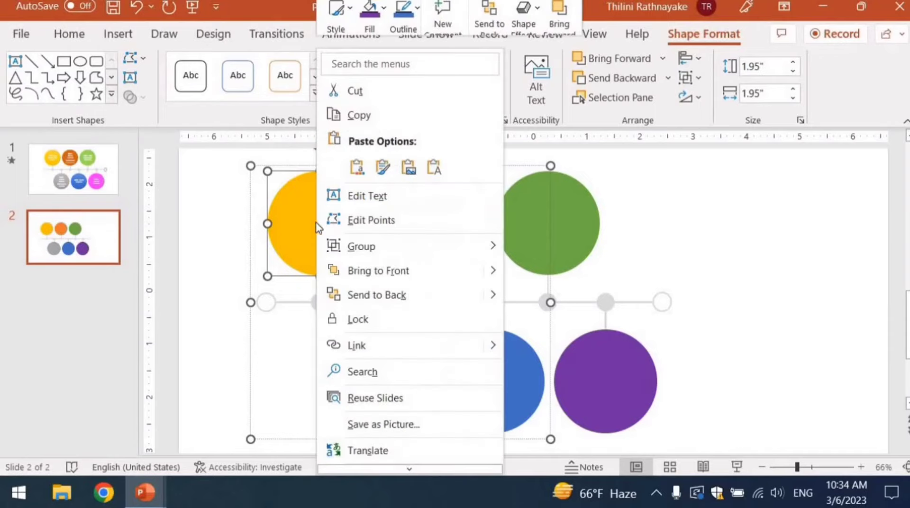
{"action": "left_click", "coordinate": [353, 200]}
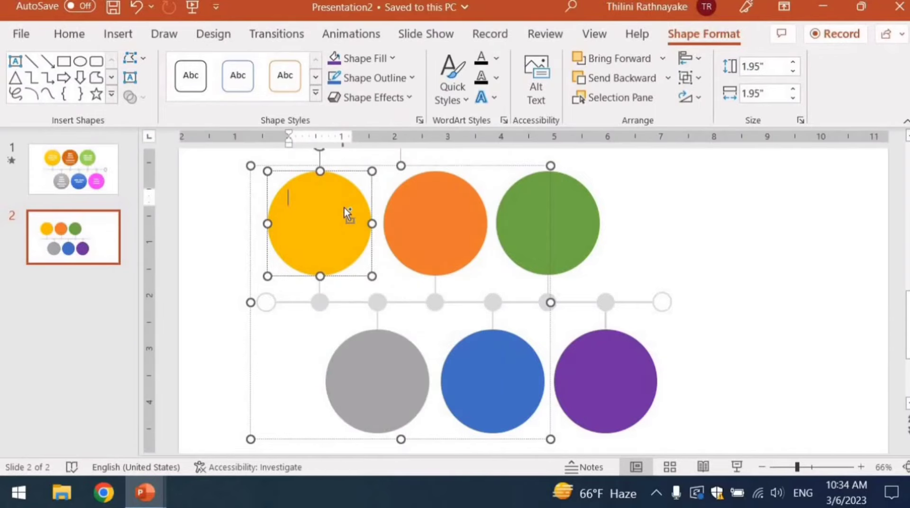
{"action": "key", "text": "ctrl+v"}
Step: Centre the yellow circle's label text
{"action": "key", "text": "ctrl+a"}
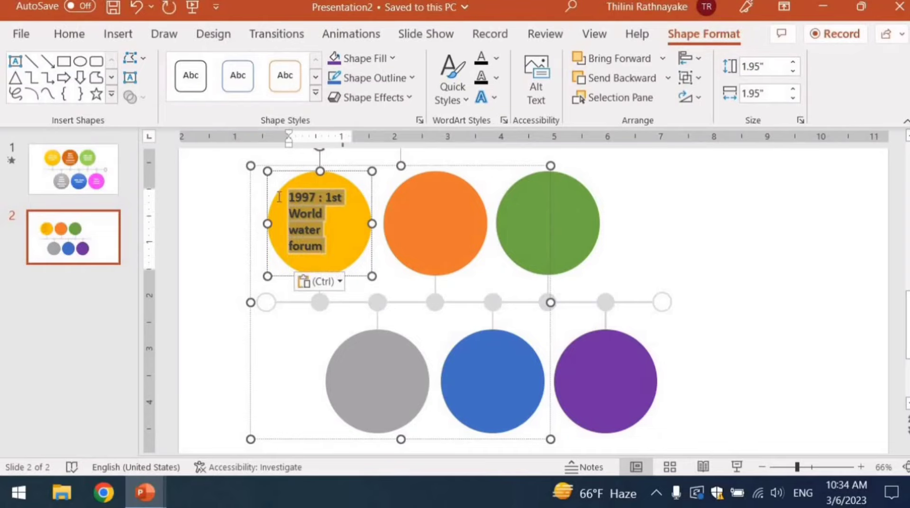
{"action": "mouse_move", "coordinate": [314, 201]}
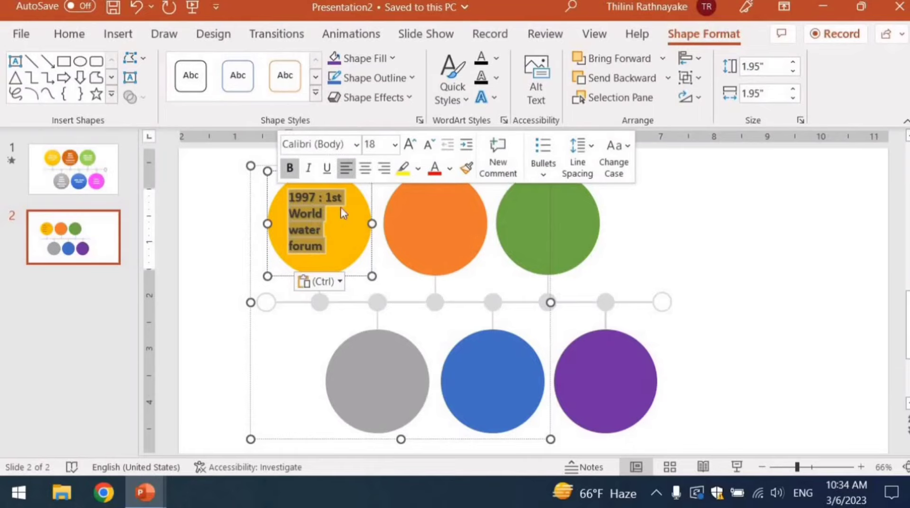
{"action": "left_click", "coordinate": [71, 35]}
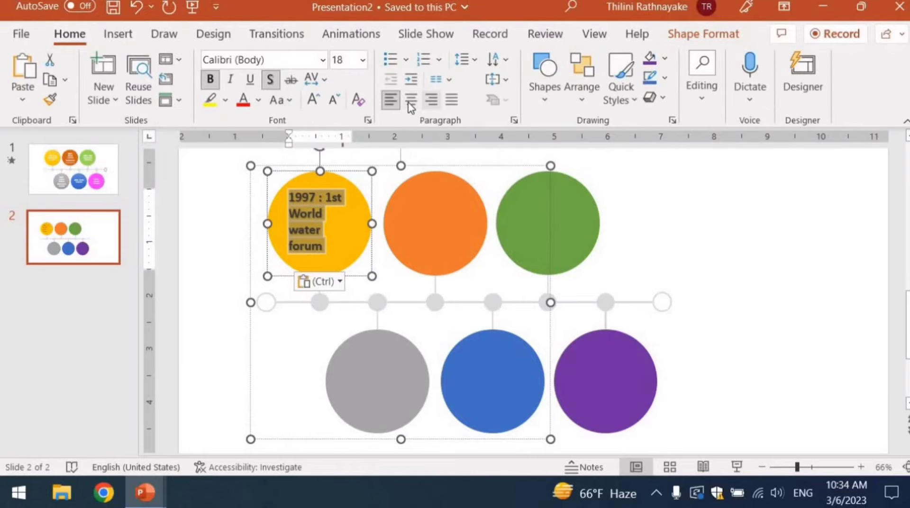
{"action": "left_click", "coordinate": [410, 99]}
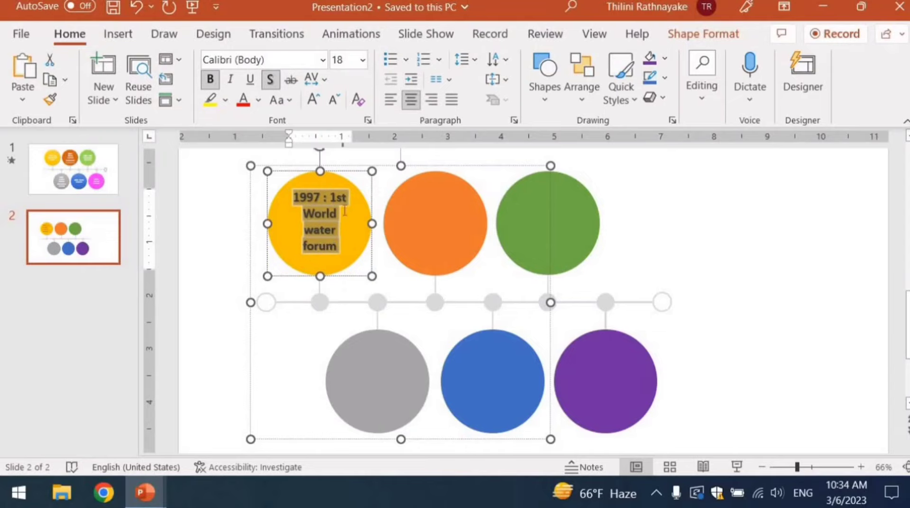
Step: Make the yellow circle's label white, then return to slide 1
{"action": "left_click", "coordinate": [89, 166]}
{"action": "left_click", "coordinate": [99, 237]}
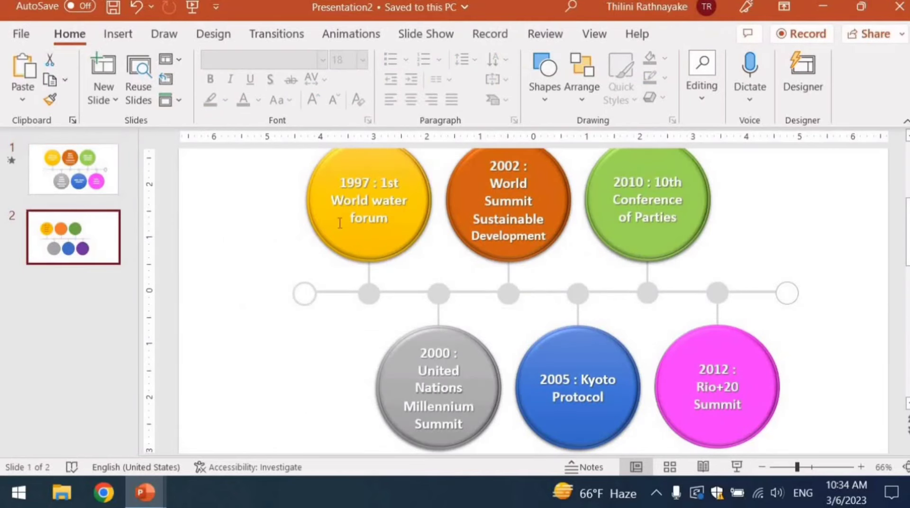
{"action": "left_click_drag", "start_coordinate": [291, 192], "coordinate": [337, 250]}
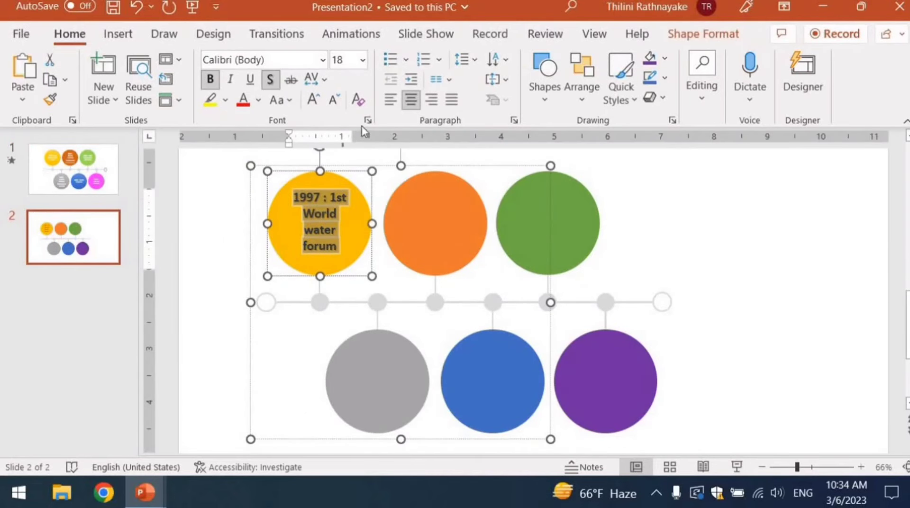
{"action": "left_click", "coordinate": [258, 100]}
{"action": "left_click", "coordinate": [242, 143]}
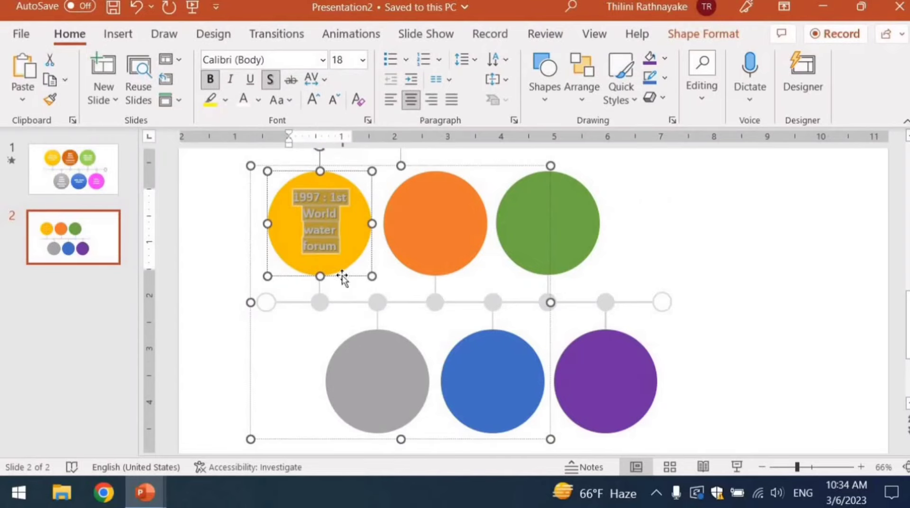
{"action": "key", "text": "Escape"}
{"action": "left_click", "coordinate": [83, 180]}
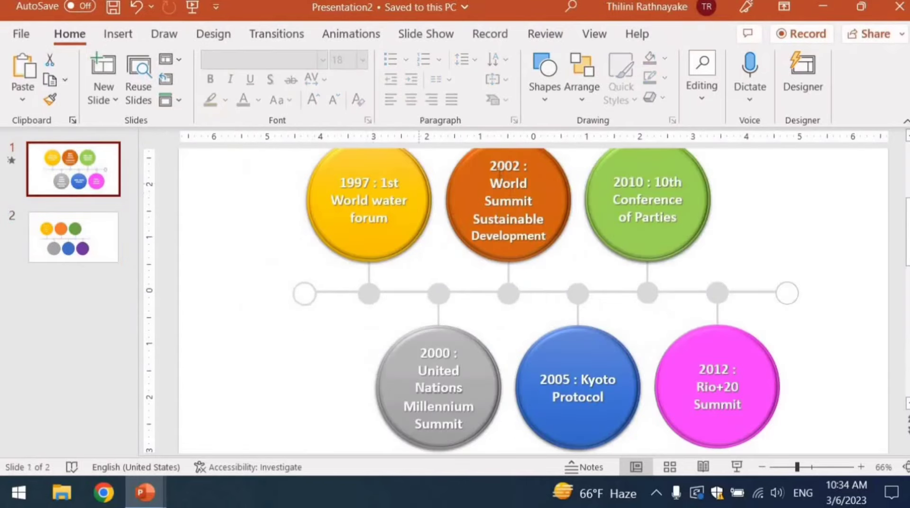
Step: Paste slide 1's '2002 : World Summit Sustainable Development' label into slide 2's orange circle
{"action": "left_click_drag", "start_coordinate": [493, 166], "coordinate": [546, 237]}
{"action": "key", "text": "ctrl+c"}
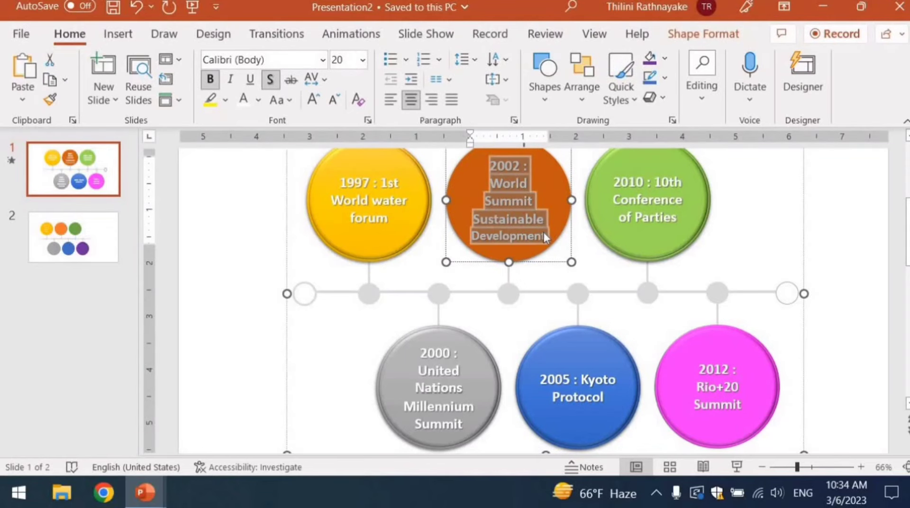
{"action": "left_click", "coordinate": [108, 252]}
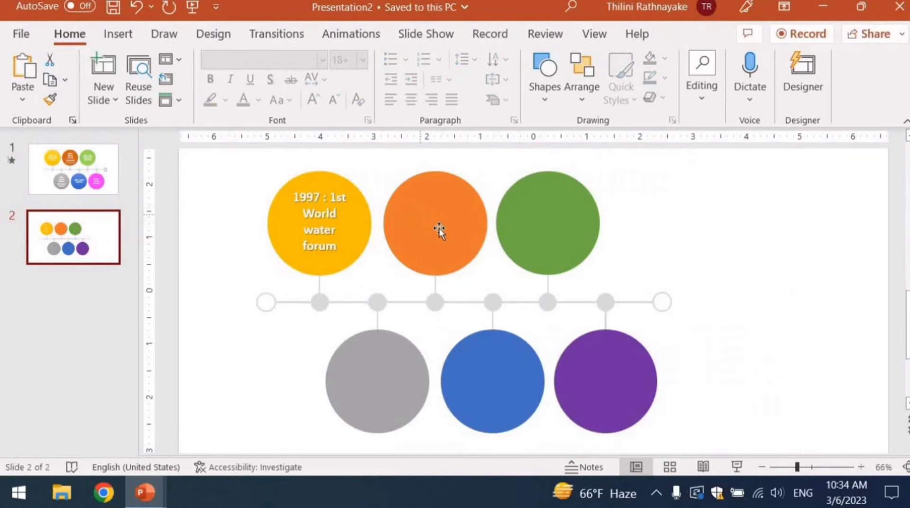
{"action": "left_click", "coordinate": [436, 226]}
{"action": "left_click", "coordinate": [432, 222]}
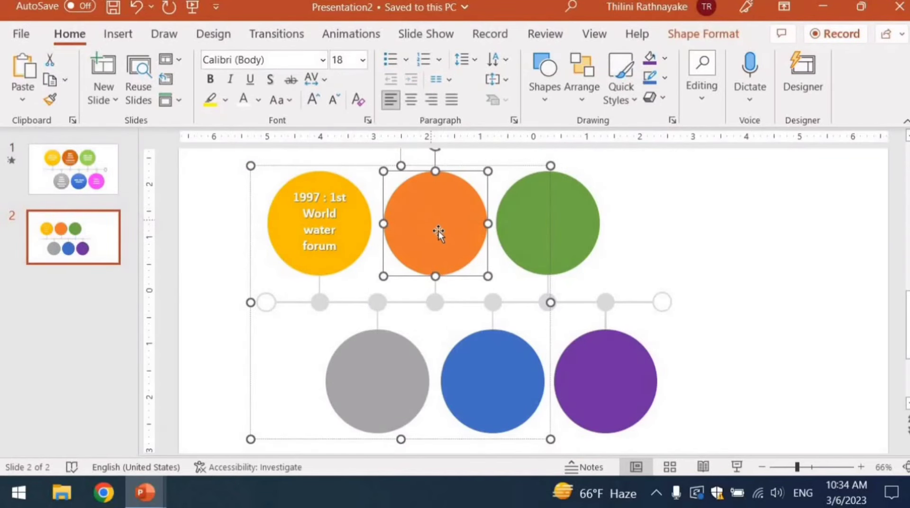
{"action": "left_click", "coordinate": [430, 218]}
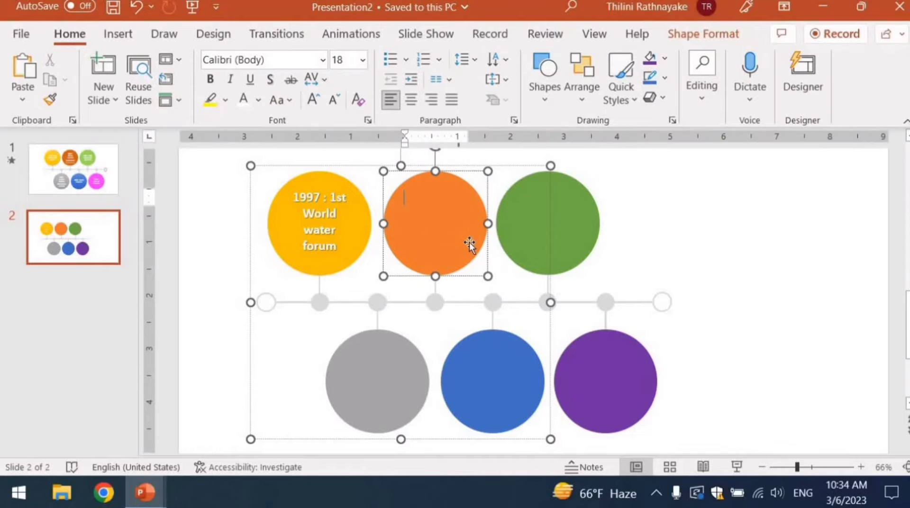
{"action": "key", "text": "ctrl+v"}
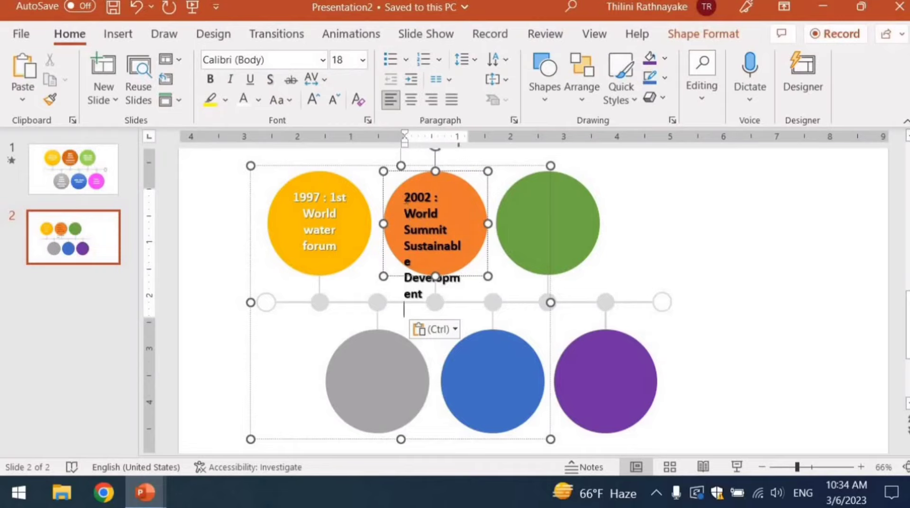
Step: Centre the orange circle's text and shrink it to 14 pt, undoing an accidental move
{"action": "left_click_drag", "start_coordinate": [403, 194], "coordinate": [424, 297]}
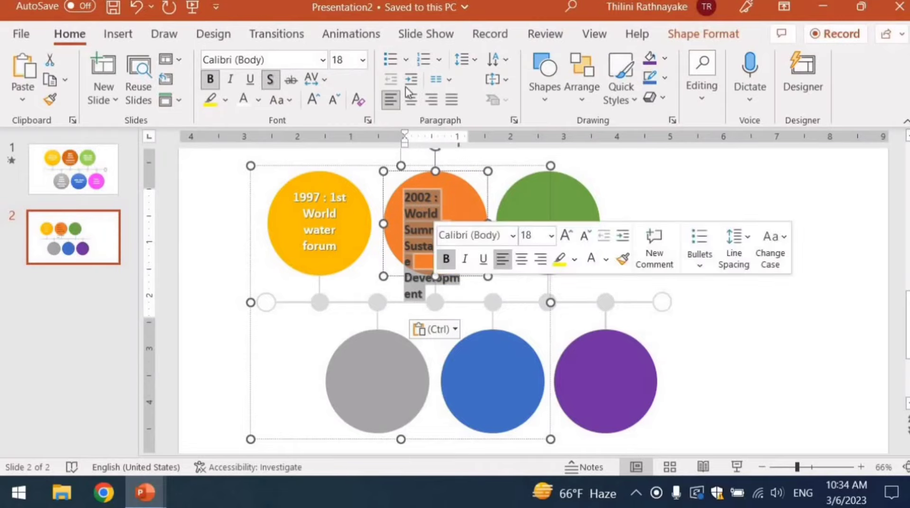
{"action": "left_click", "coordinate": [410, 100]}
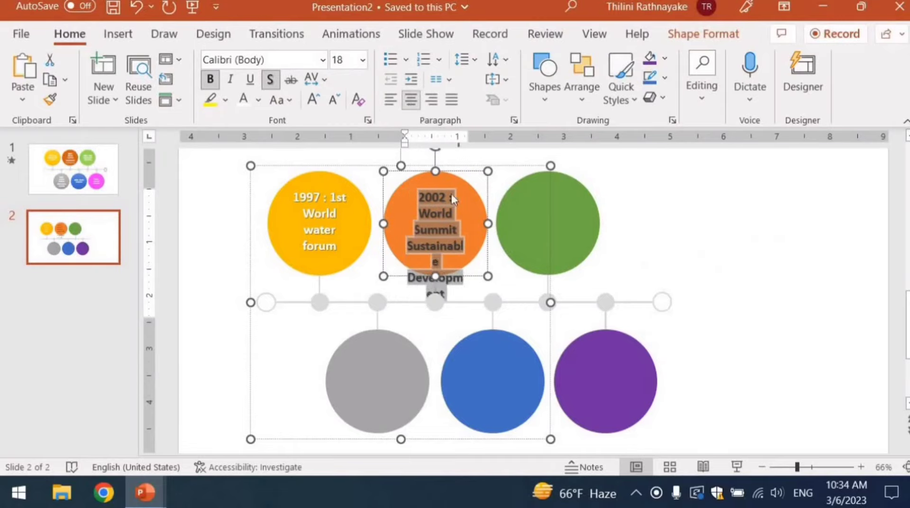
{"action": "left_click", "coordinate": [333, 101]}
{"action": "left_click", "coordinate": [335, 100]}
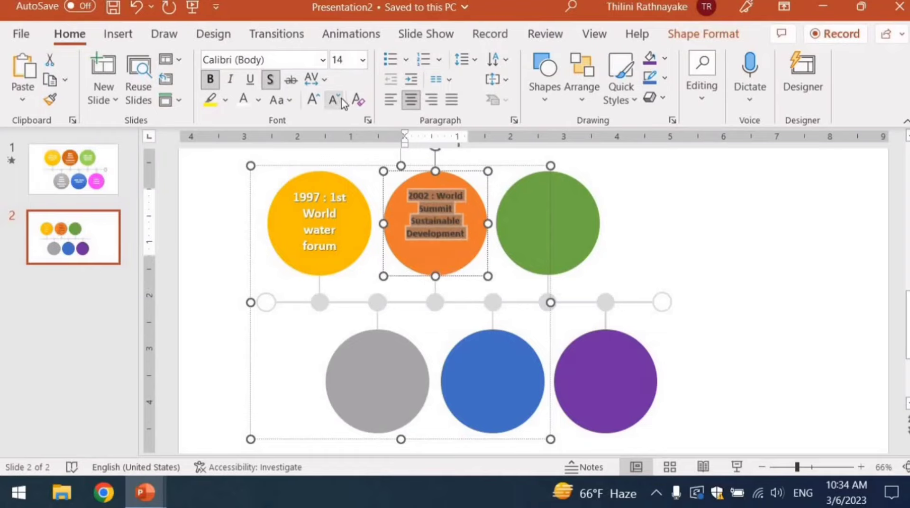
{"action": "left_click", "coordinate": [313, 214]}
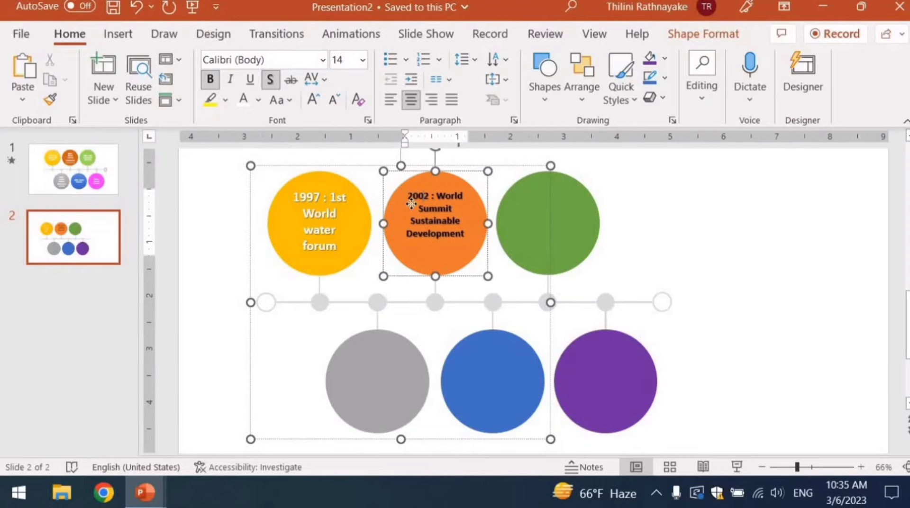
{"action": "left_click_drag", "start_coordinate": [405, 194], "coordinate": [412, 201]}
{"action": "key", "text": "ctrl+z"}
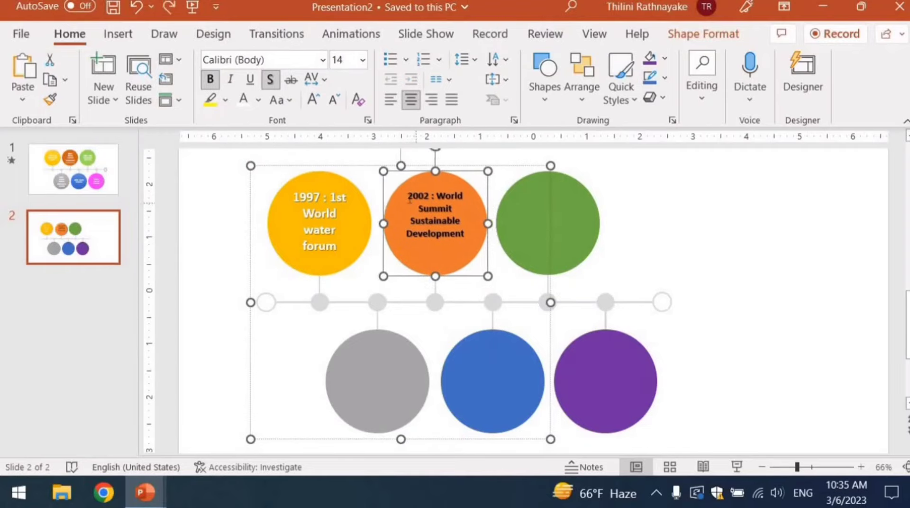
{"action": "triple_click", "coordinate": [464, 230]}
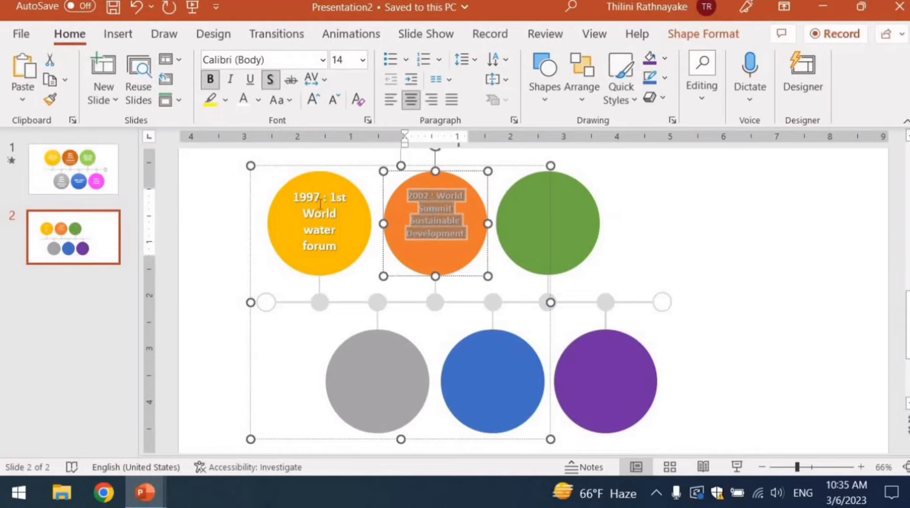
Step: Set the yellow circle's label to 14 pt
{"action": "left_click", "coordinate": [301, 205]}
{"action": "triple_click", "coordinate": [301, 205]}
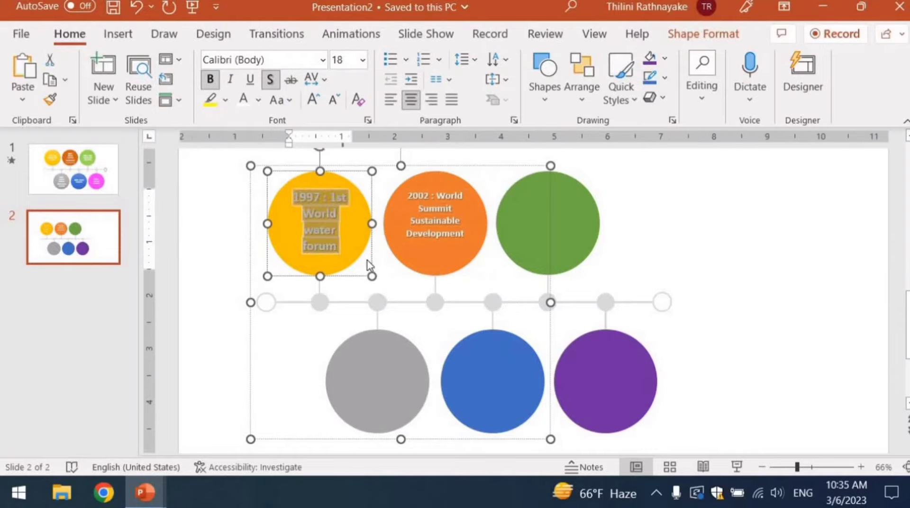
{"action": "left_click", "coordinate": [362, 60]}
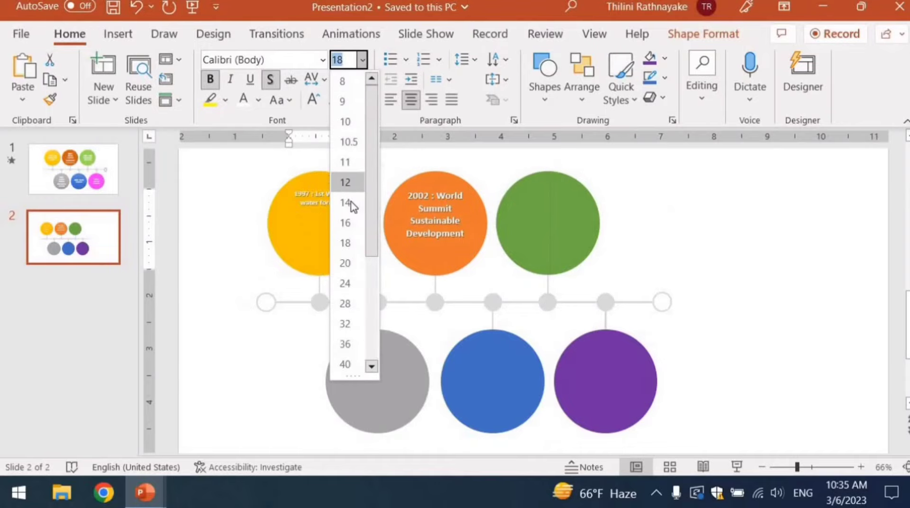
{"action": "type", "text": "14"}
{"action": "key", "text": "Return"}
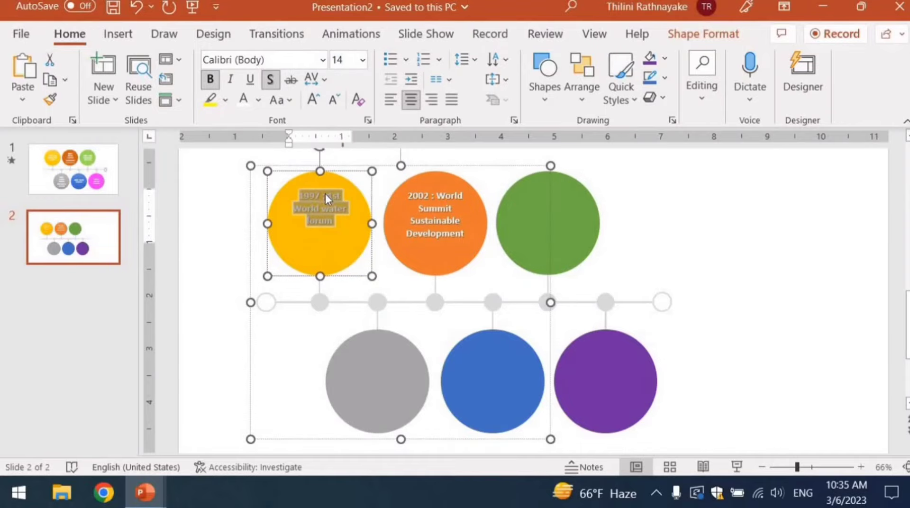
{"action": "left_click", "coordinate": [299, 195]}
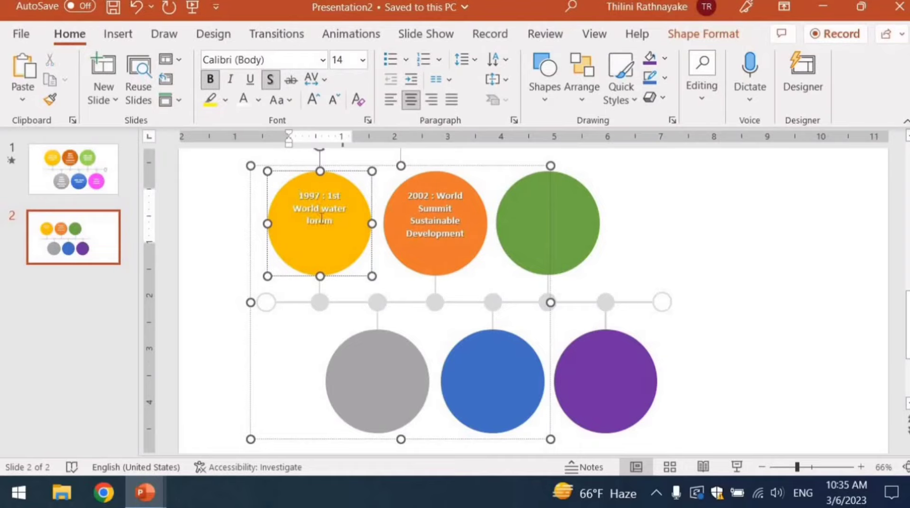
{"action": "triple_click", "coordinate": [298, 196]}
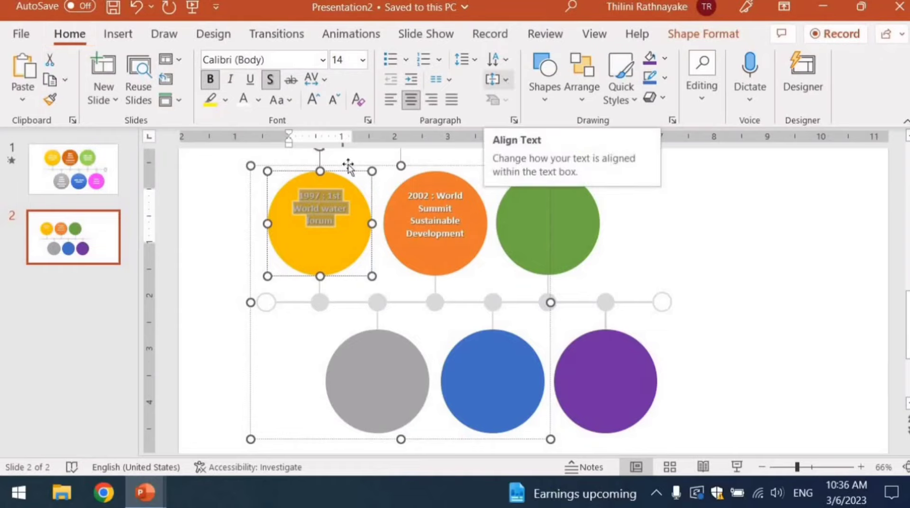
{"action": "left_click", "coordinate": [300, 195]}
Step: Centre the yellow circle's label vertically
{"action": "left_click_drag", "start_coordinate": [299, 195], "coordinate": [332, 221]}
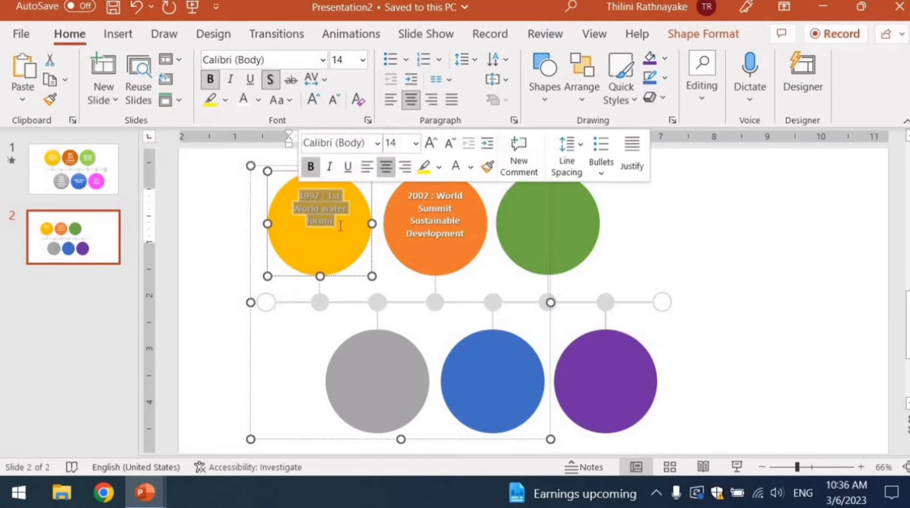
{"action": "left_click", "coordinate": [506, 81]}
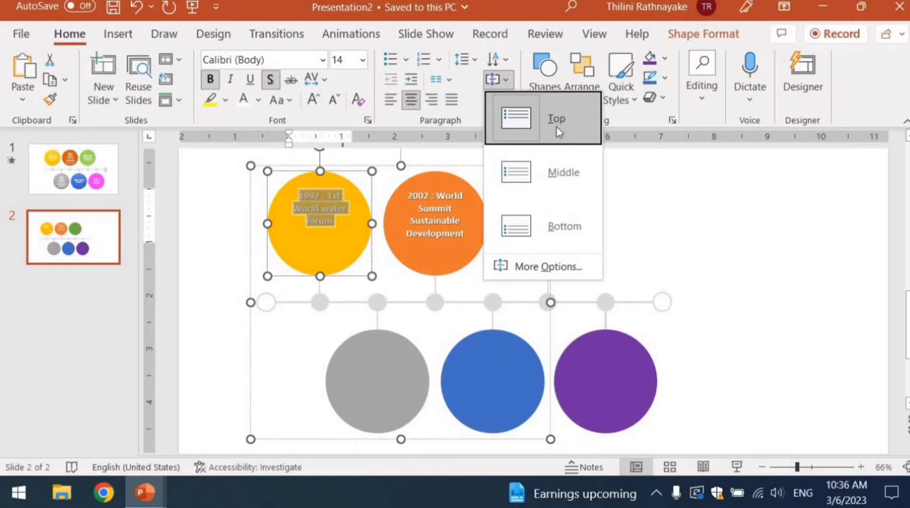
{"action": "left_click", "coordinate": [526, 179]}
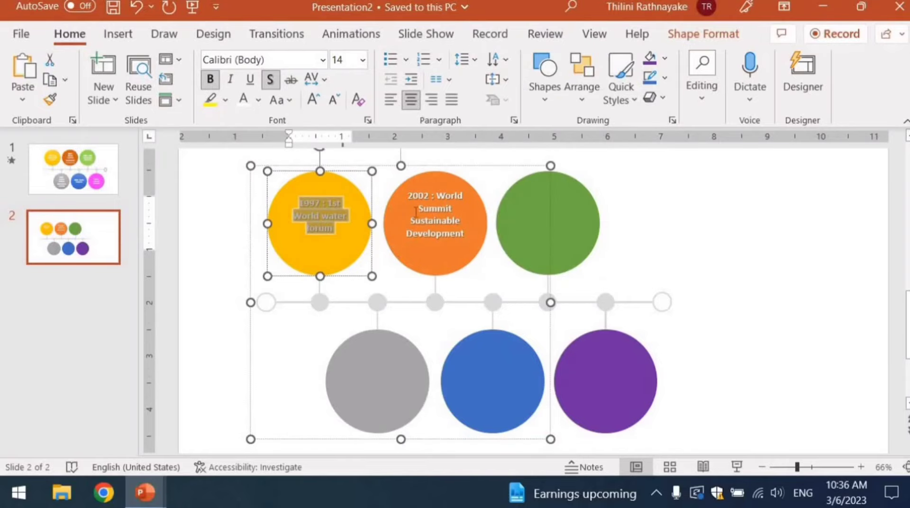
{"action": "left_click", "coordinate": [343, 229]}
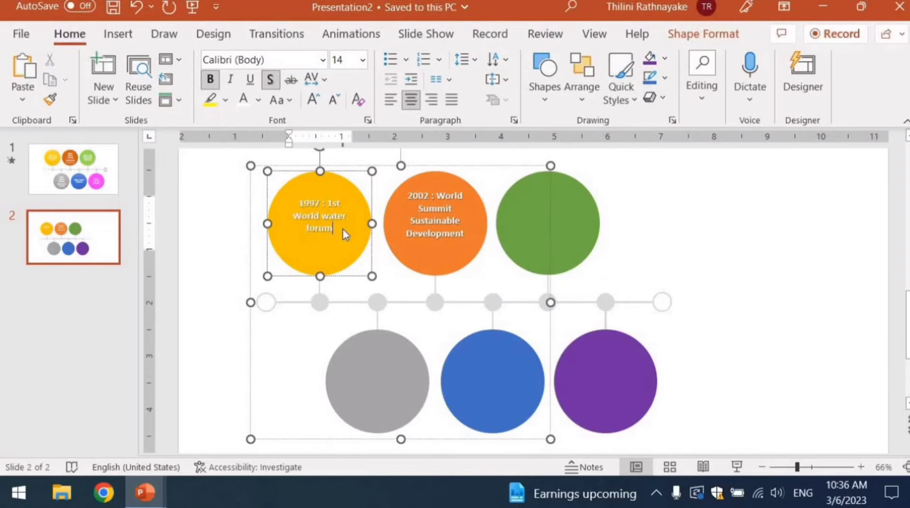
Step: Centre the orange circle's label vertically and delete its empty trailing line
{"action": "left_click", "coordinate": [435, 220]}
{"action": "left_click_drag", "start_coordinate": [407, 192], "coordinate": [467, 237]}
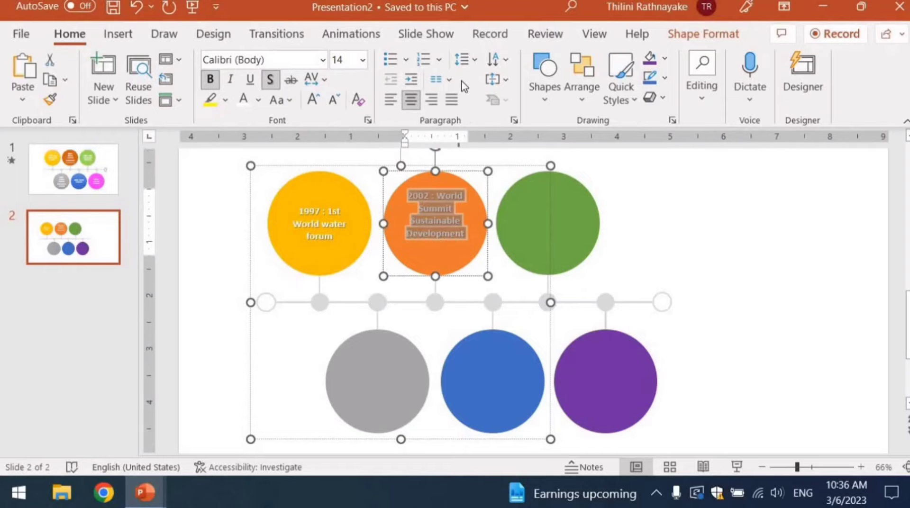
{"action": "left_click", "coordinate": [497, 79]}
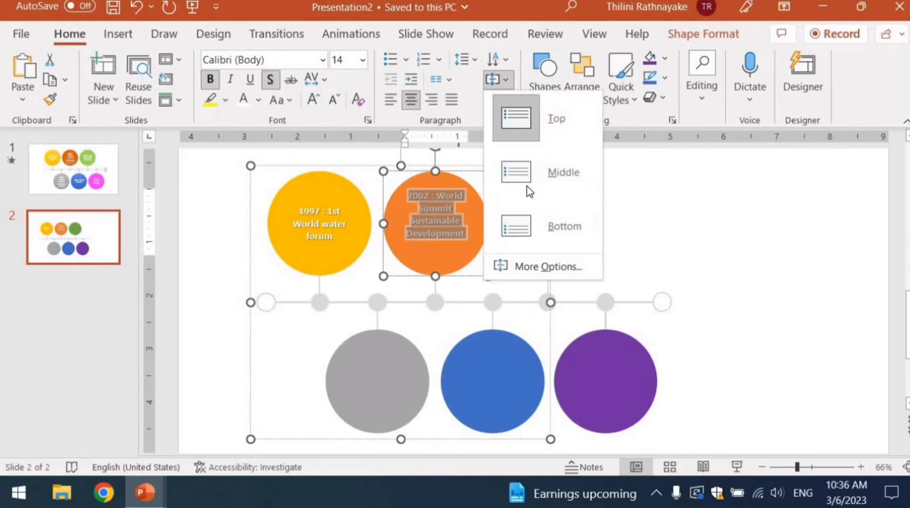
{"action": "left_click", "coordinate": [528, 184]}
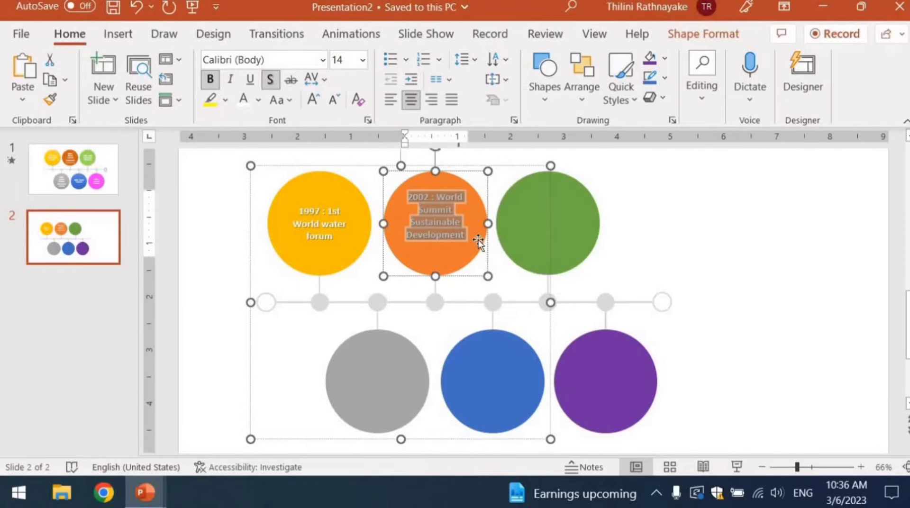
{"action": "left_click", "coordinate": [461, 231]}
{"action": "left_click", "coordinate": [464, 231]}
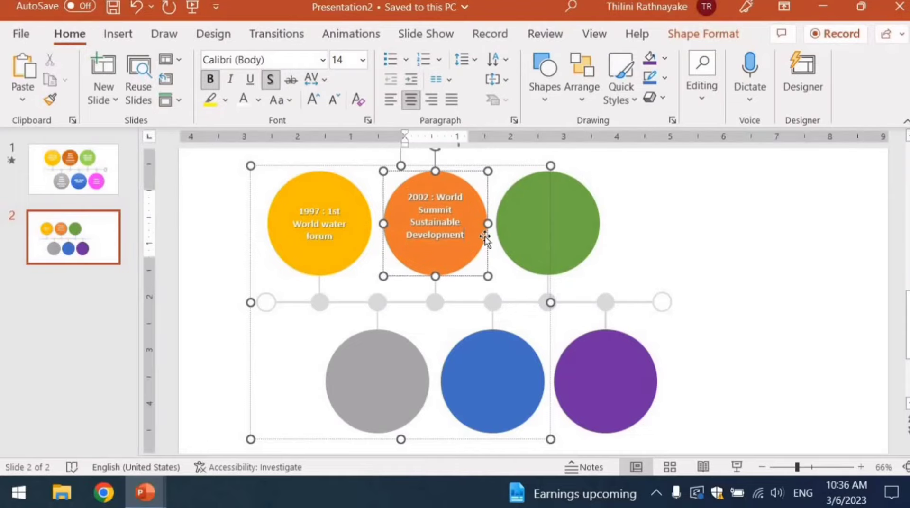
{"action": "key", "text": "Delete"}
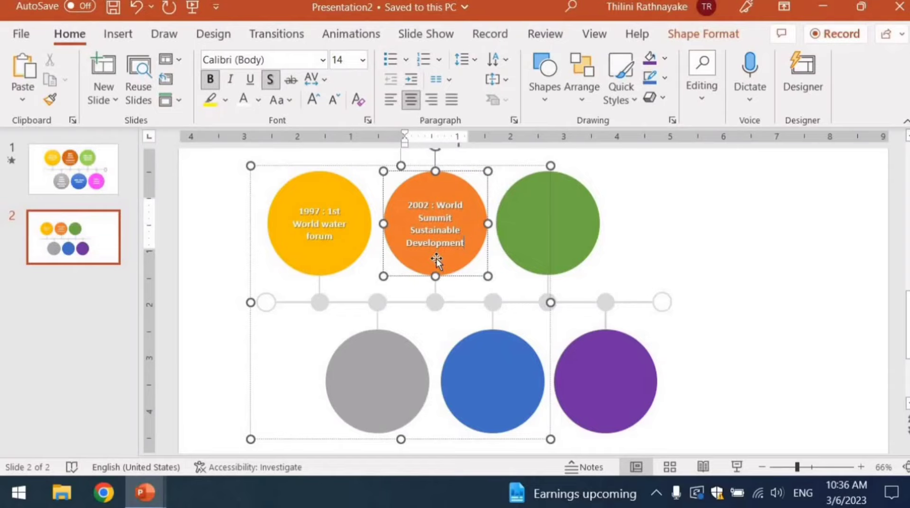
{"action": "key", "text": "Escape"}
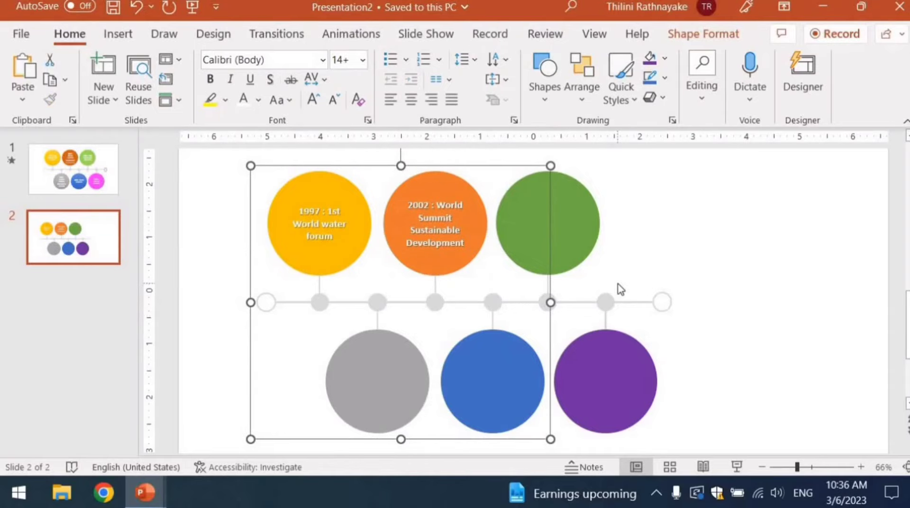
Step: Group the circles and the timeline line on slide 2 into one object
{"action": "left_click", "coordinate": [623, 287]}
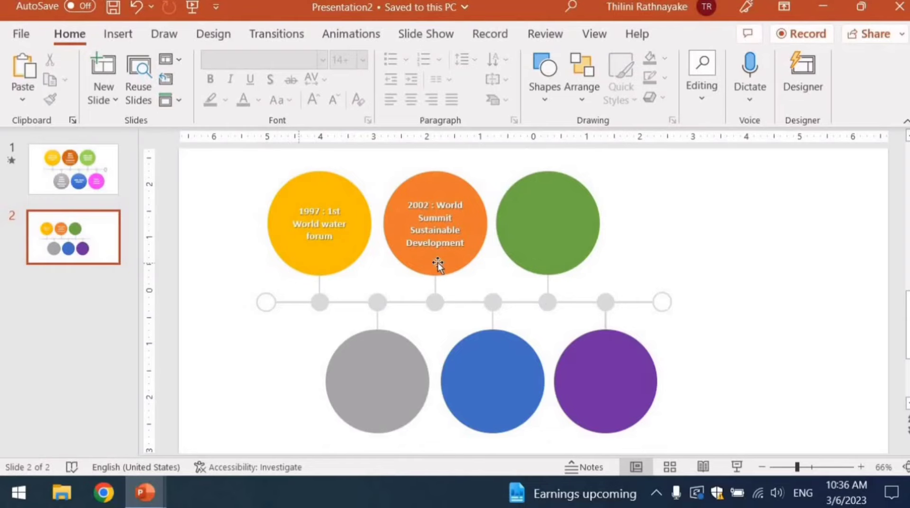
{"action": "key", "text": "ctrl+z"}
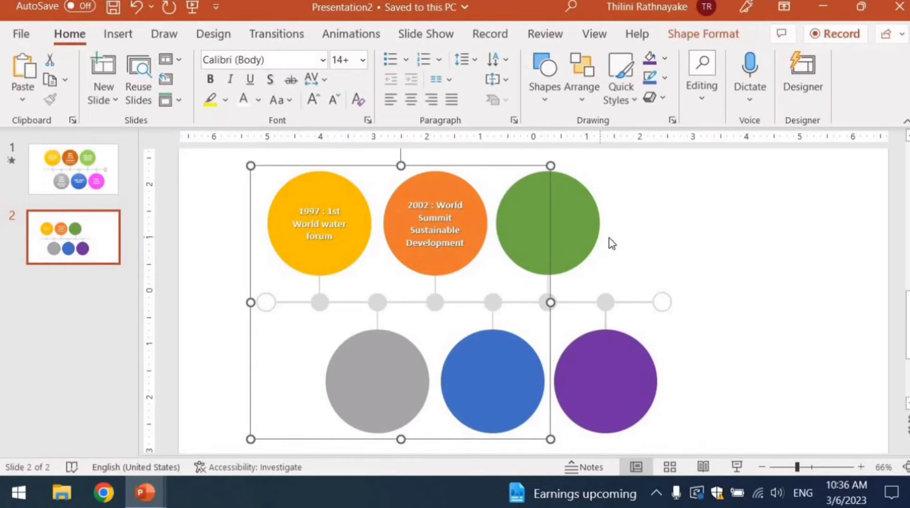
{"action": "left_click", "coordinate": [600, 240], "text": "ctrl"}
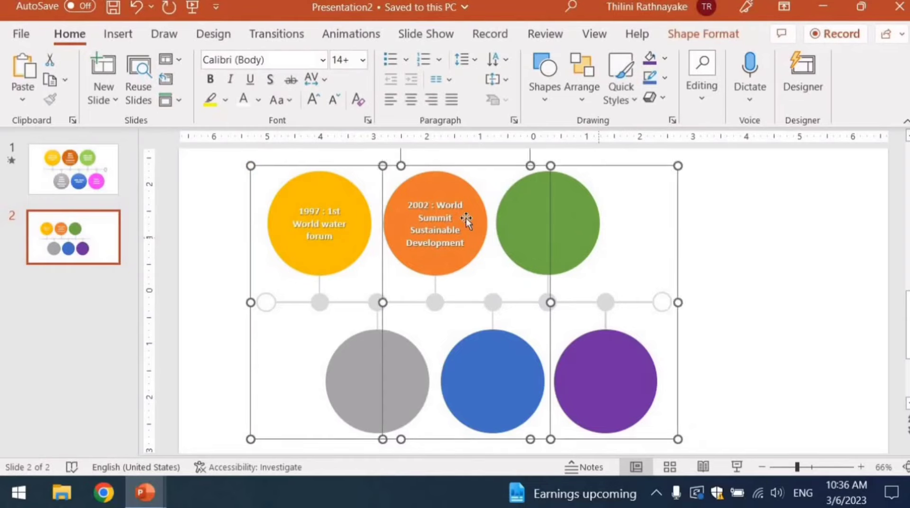
{"action": "right_click", "coordinate": [602, 229]}
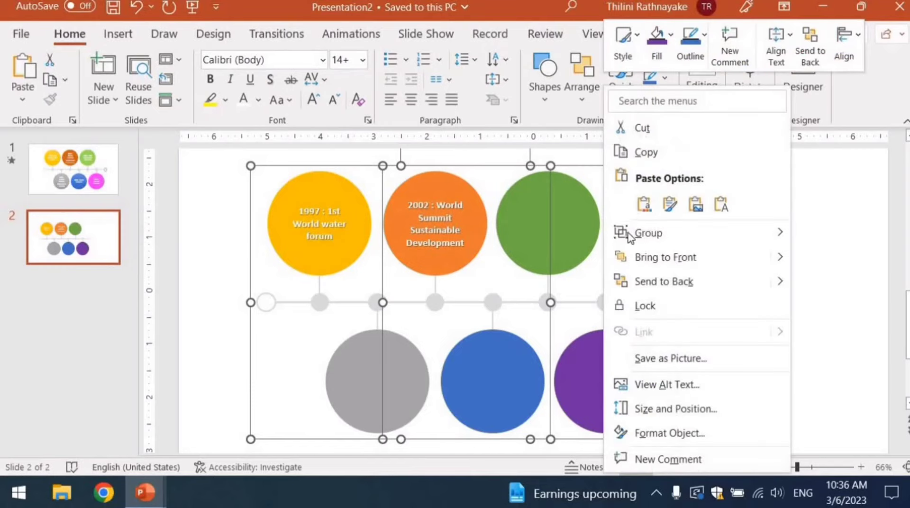
{"action": "mouse_move", "coordinate": [763, 241]}
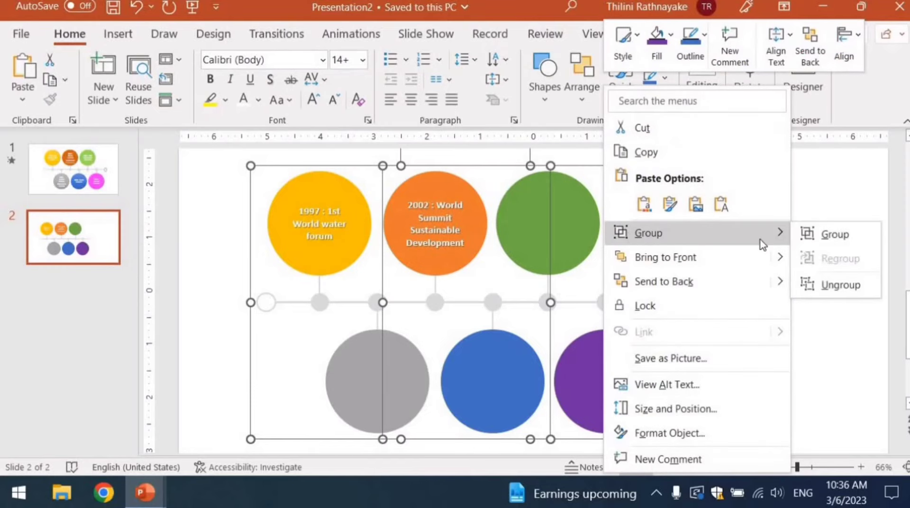
{"action": "left_click", "coordinate": [813, 238]}
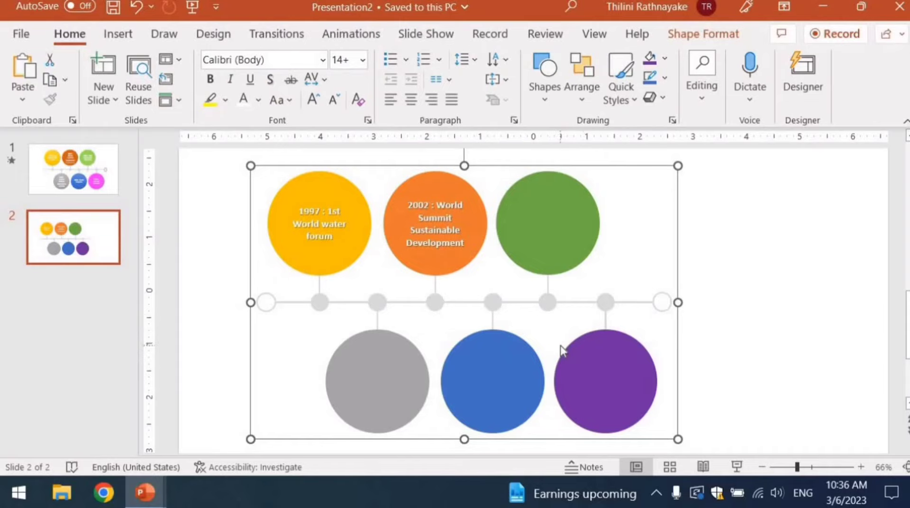
Step: Enlarge the grouped timeline slightly, comparing it with slide 1's original
{"action": "scroll", "coordinate": [560, 351], "scroll_direction": "down", "scroll_amount": 1}
{"action": "left_click_drag", "start_coordinate": [678, 419], "coordinate": [715, 445]}
{"action": "scroll", "coordinate": [732, 218], "scroll_direction": "up", "scroll_amount": 1}
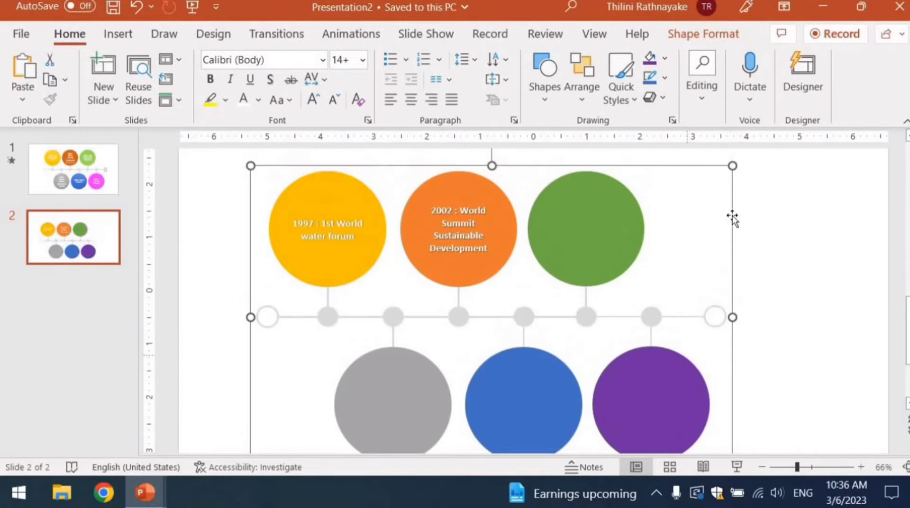
{"action": "left_click_drag", "start_coordinate": [732, 166], "coordinate": [739, 158]}
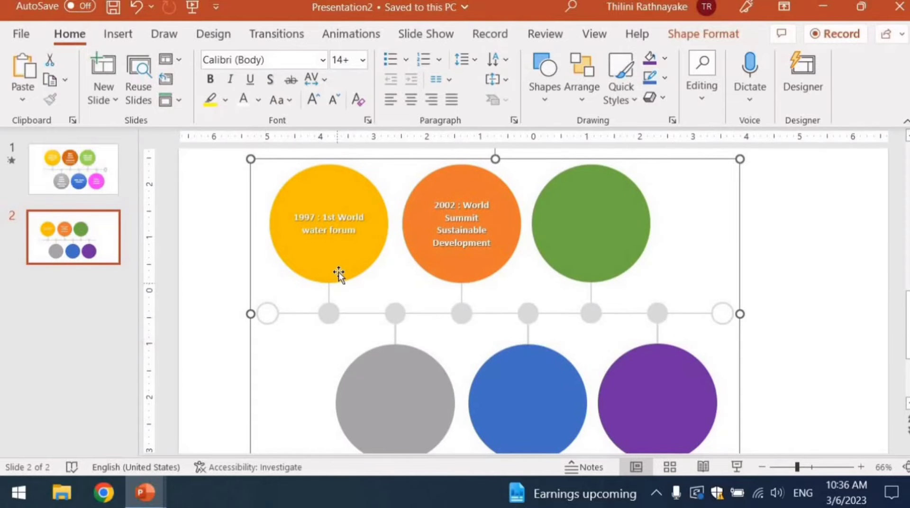
{"action": "left_click", "coordinate": [53, 165]}
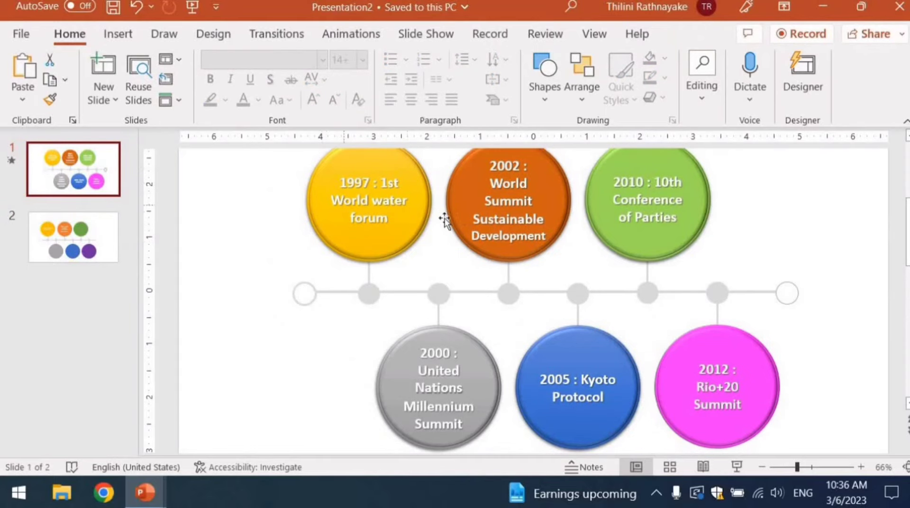
{"action": "left_click", "coordinate": [68, 238]}
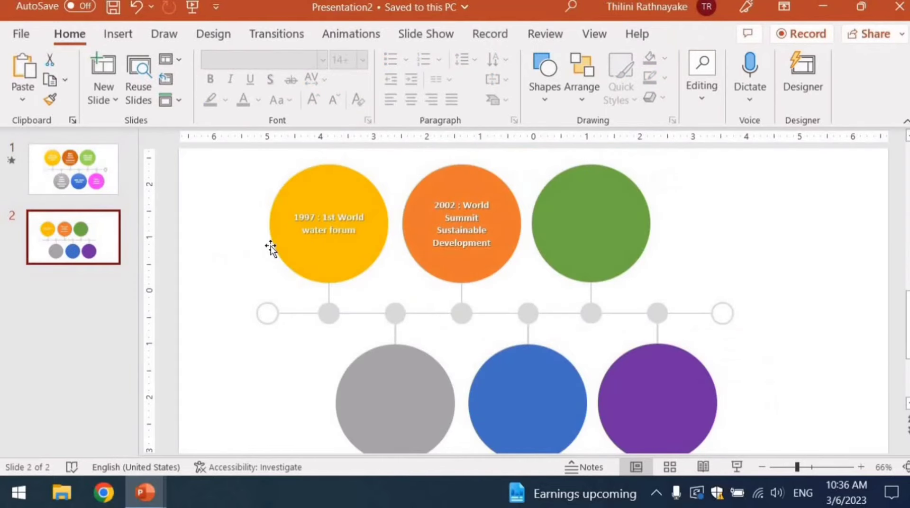
{"action": "left_click", "coordinate": [259, 253]}
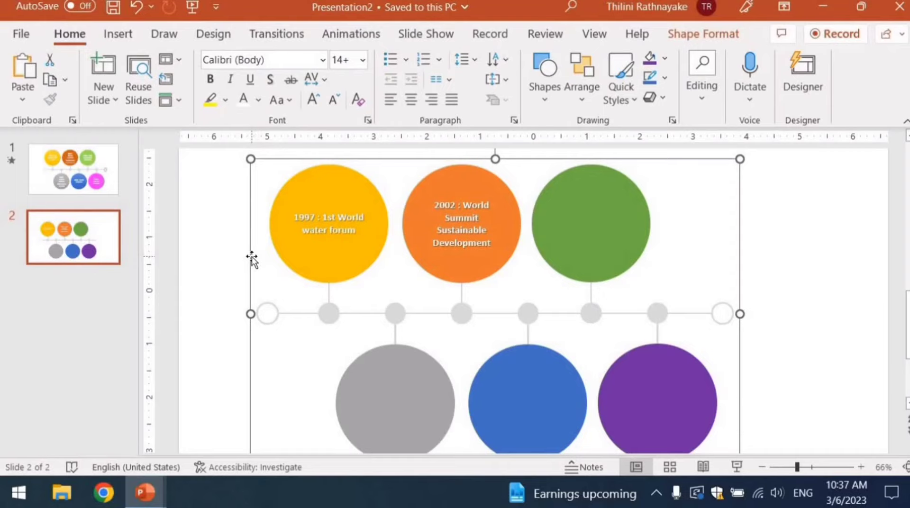
Step: Apply a bevel preset from Shape Effects to the timeline group
{"action": "left_click", "coordinate": [683, 36]}
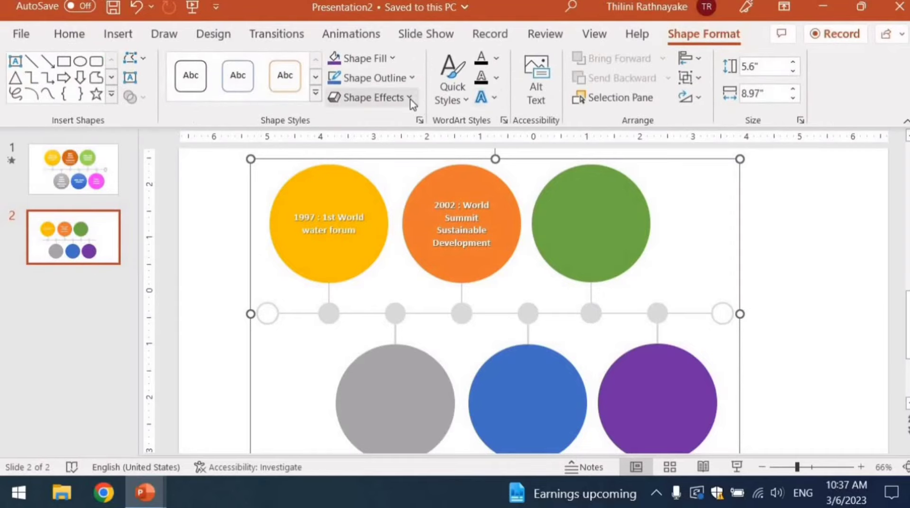
{"action": "left_click", "coordinate": [410, 98]}
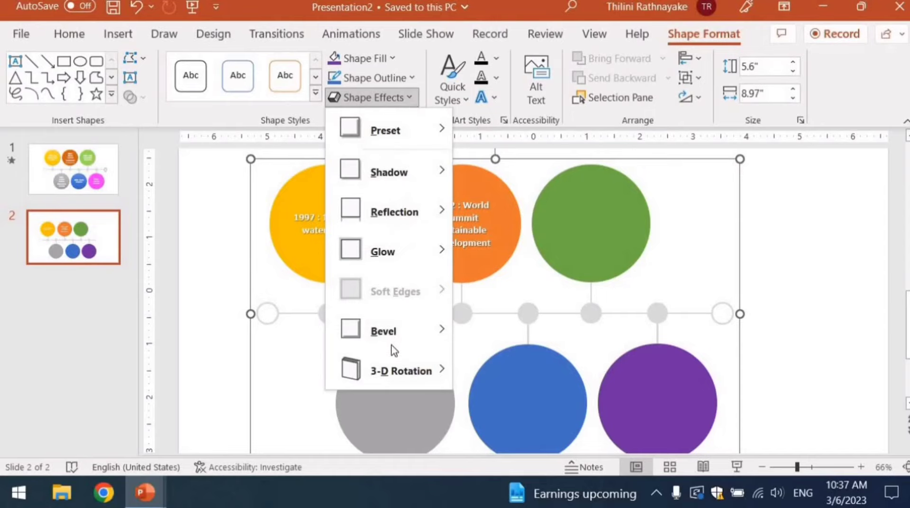
{"action": "mouse_move", "coordinate": [404, 341]}
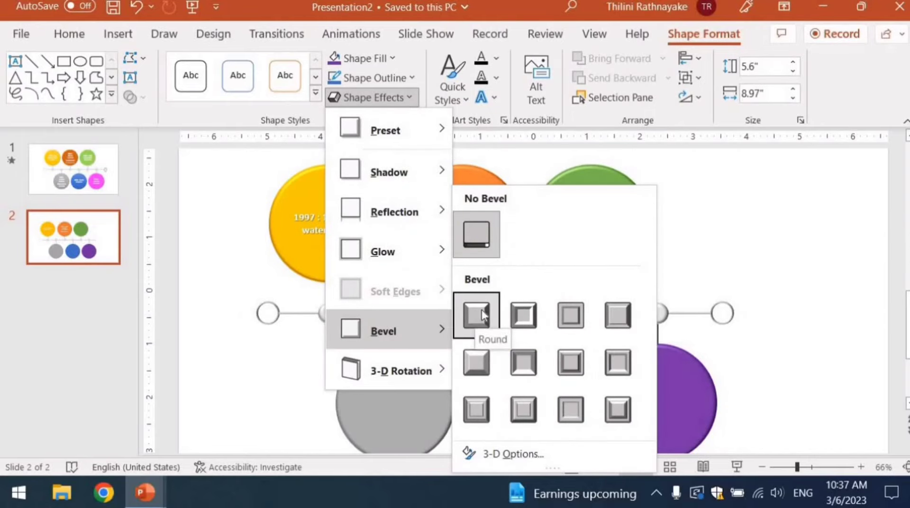
{"action": "left_click", "coordinate": [622, 413]}
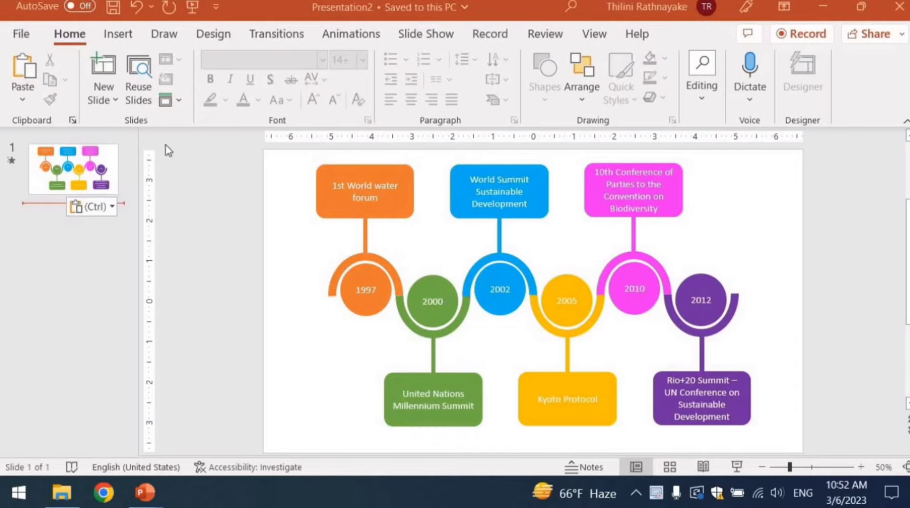
Step: Add a blank slide after the timeline slide
{"action": "left_click", "coordinate": [115, 101]}
{"action": "left_click", "coordinate": [135, 349]}
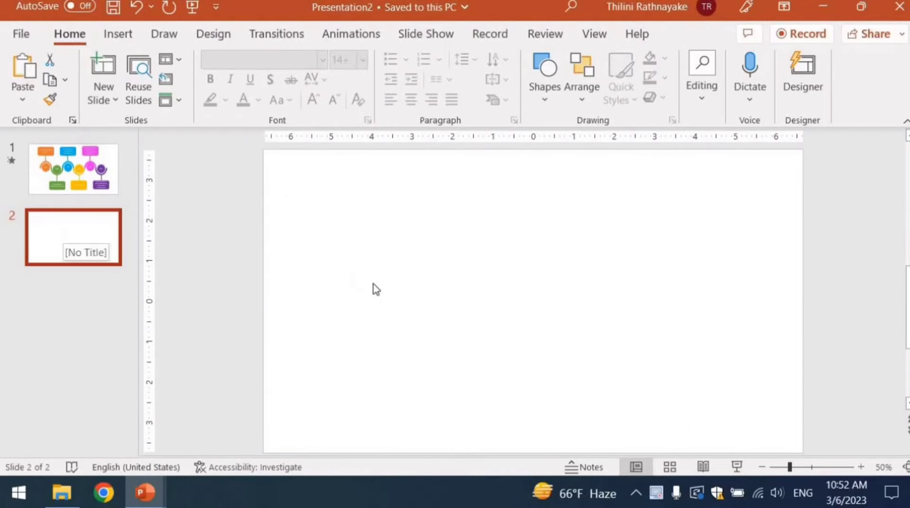
{"action": "left_click", "coordinate": [81, 188]}
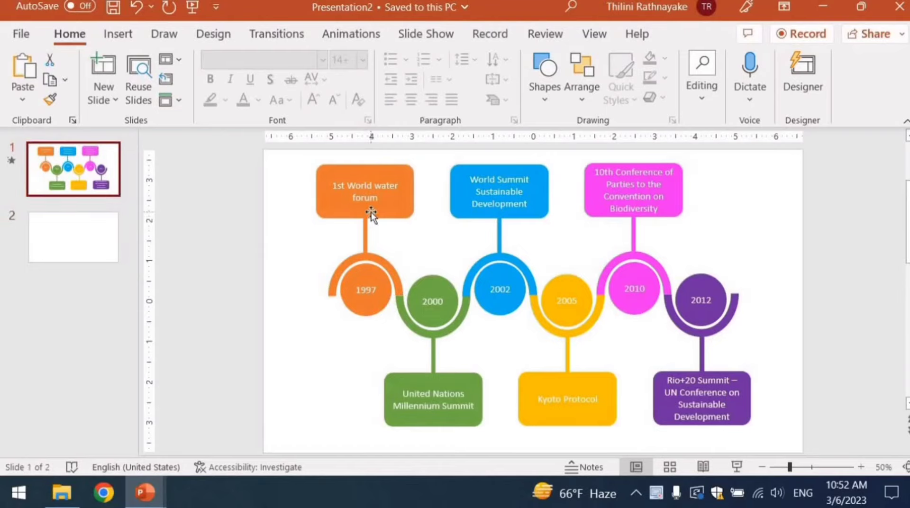
{"action": "left_click", "coordinate": [59, 243]}
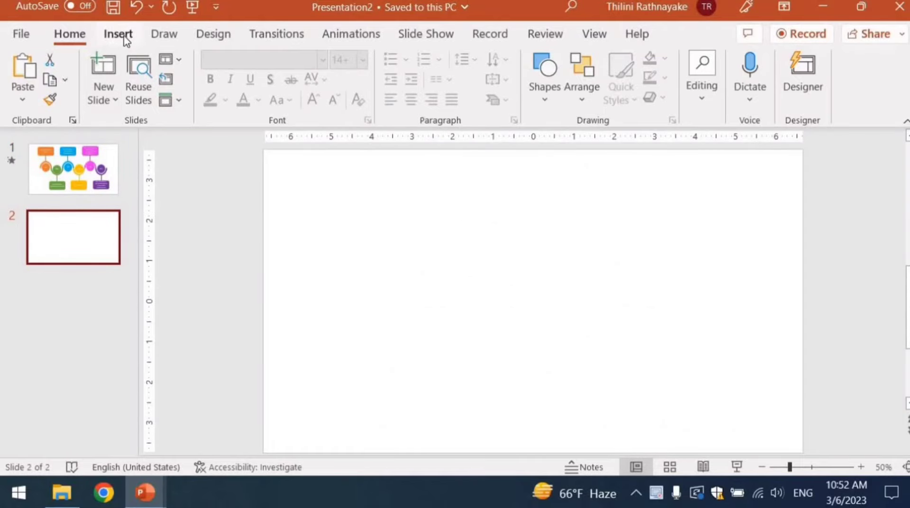
Step: Draw a small blue oval circle, about 1.3 inches across, on the left of slide 2
{"action": "left_click", "coordinate": [118, 35]}
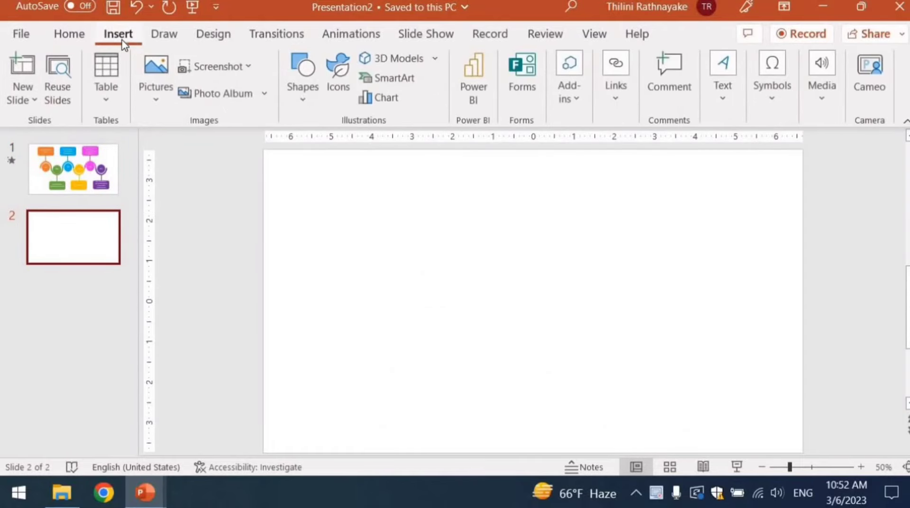
{"action": "left_click", "coordinate": [306, 105]}
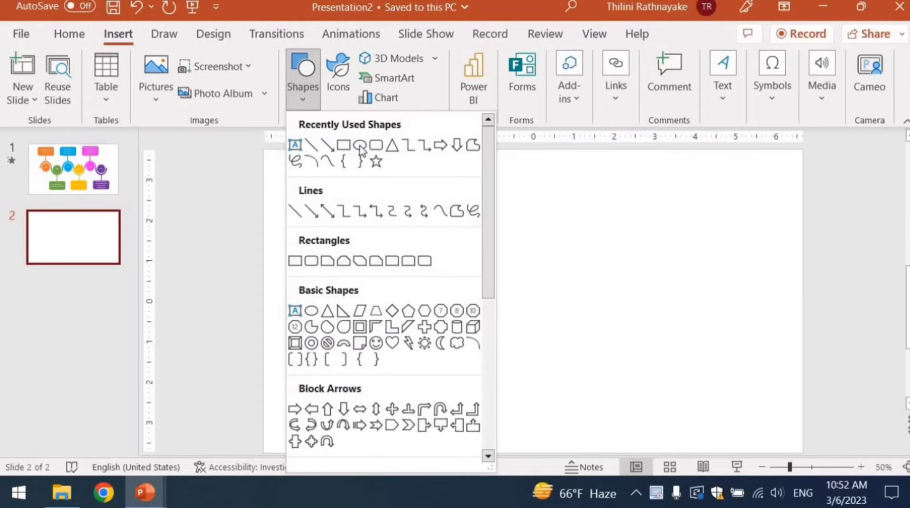
{"action": "left_click", "coordinate": [361, 147]}
{"action": "left_click_drag", "start_coordinate": [332, 297], "coordinate": [385, 350]}
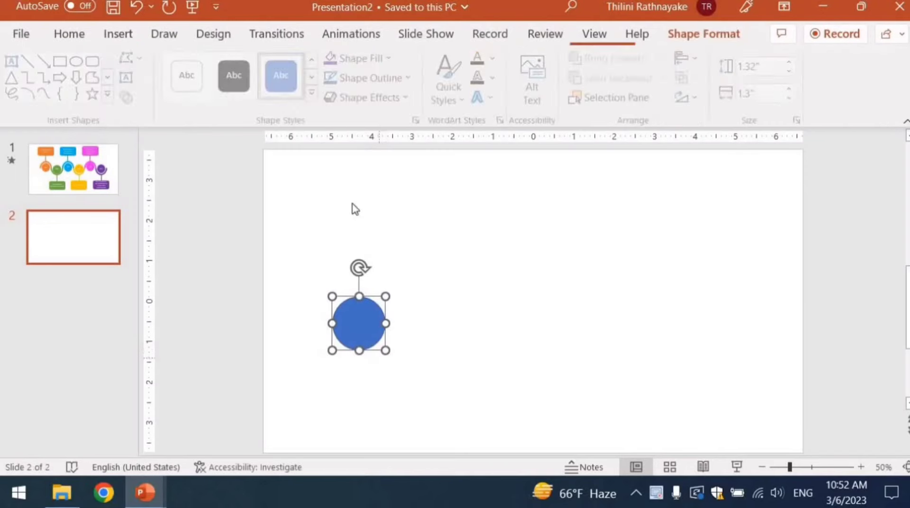
{"action": "left_click", "coordinate": [104, 173]}
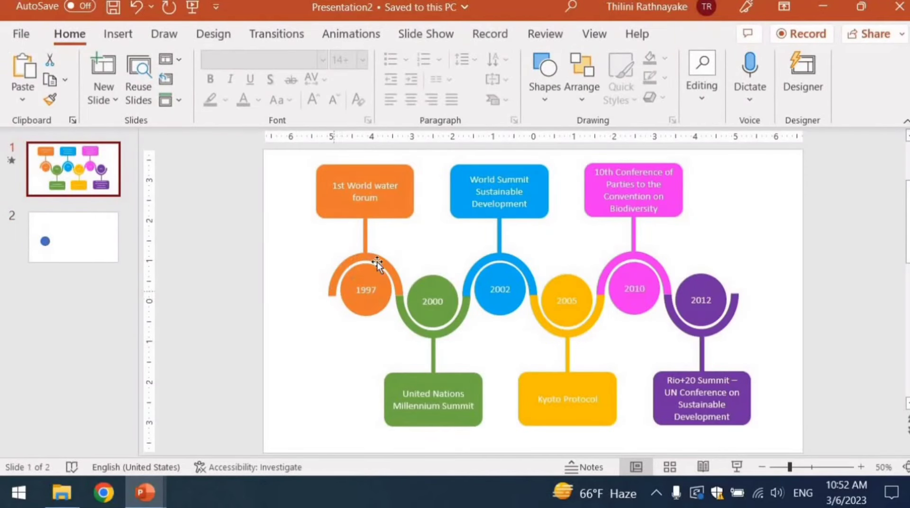
{"action": "left_click", "coordinate": [102, 252]}
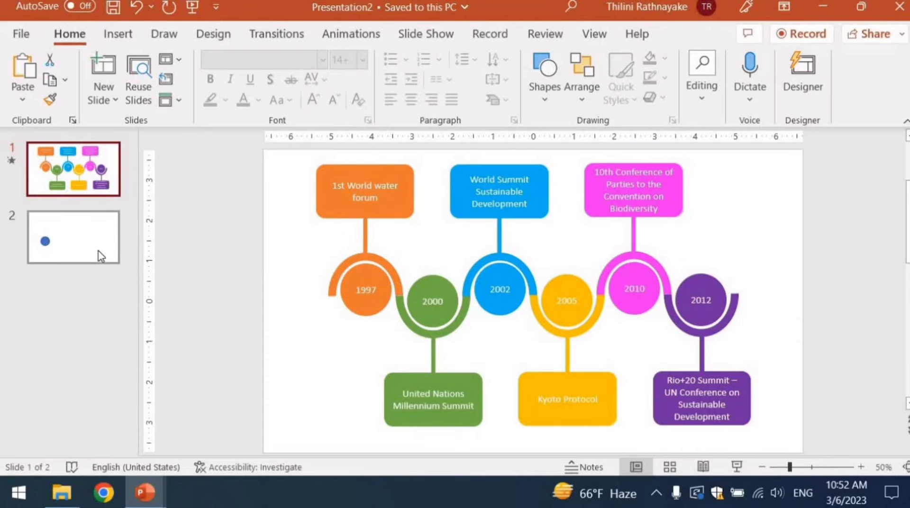
{"action": "left_click", "coordinate": [120, 36]}
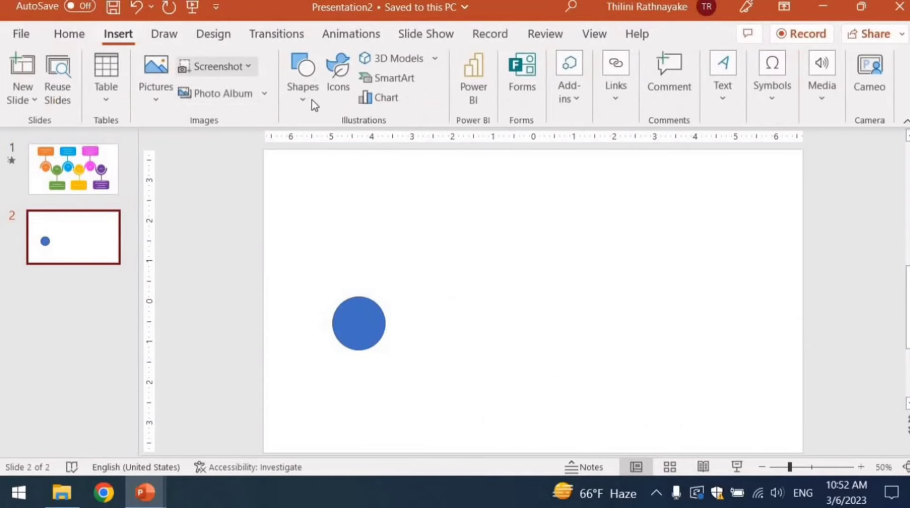
{"action": "left_click", "coordinate": [308, 102]}
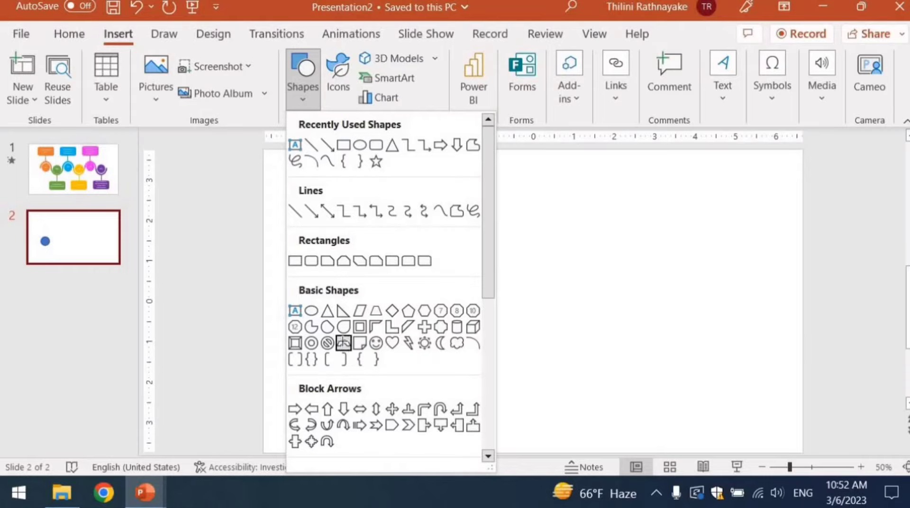
Step: Draw a block arc over the blue circle and resize it to 1.93 by 2.23 inches
{"action": "left_click", "coordinate": [344, 326]}
{"action": "left_click_drag", "start_coordinate": [326, 280], "coordinate": [406, 374]}
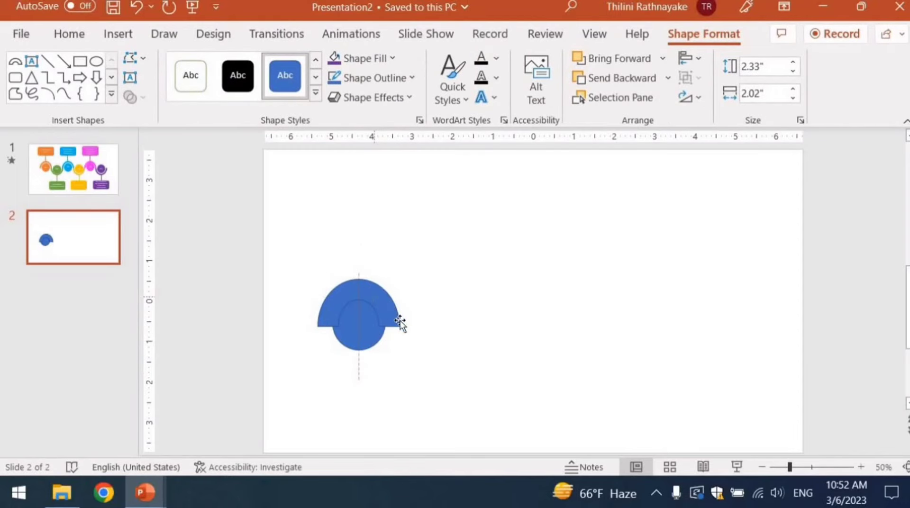
{"action": "mouse_move", "coordinate": [406, 321]}
{"action": "left_mouse_down"}
{"action": "mouse_move", "coordinate": [381, 330]}
{"action": "mouse_move", "coordinate": [400, 332]}
{"action": "mouse_move", "coordinate": [390, 293]}
{"action": "left_mouse_up"}
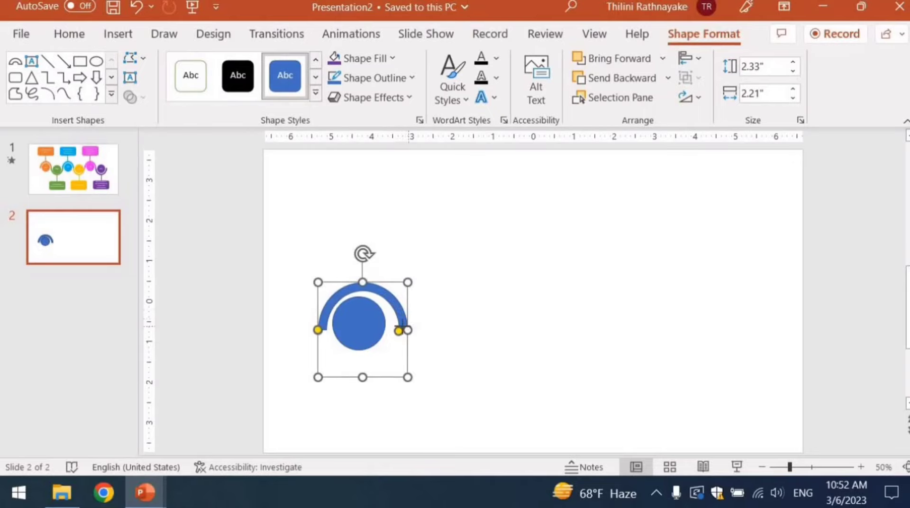
{"action": "left_click_drag", "start_coordinate": [409, 329], "coordinate": [398, 327]}
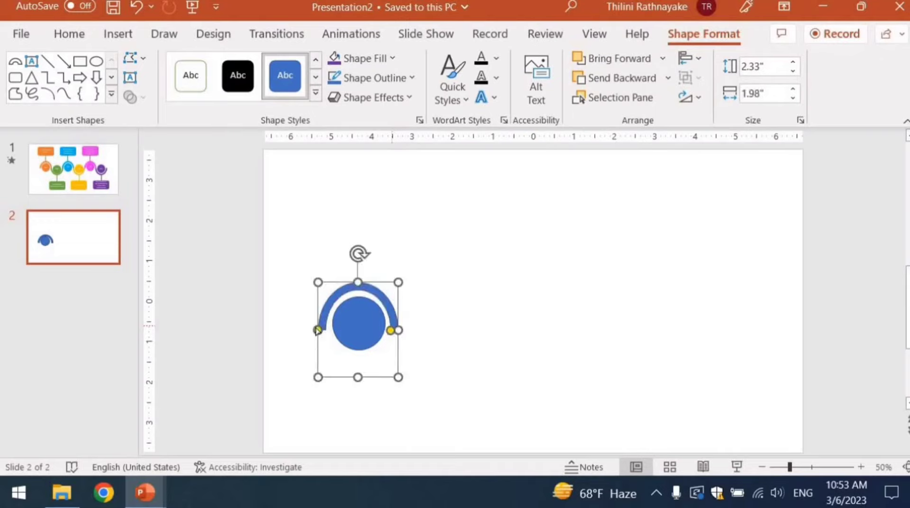
{"action": "left_click_drag", "start_coordinate": [381, 284], "coordinate": [382, 284]}
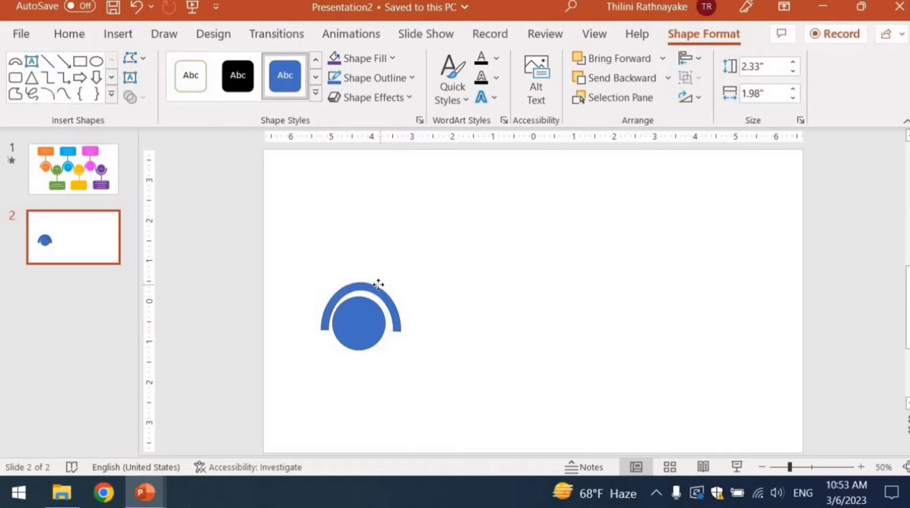
{"action": "left_click_drag", "start_coordinate": [400, 329], "coordinate": [398, 329]}
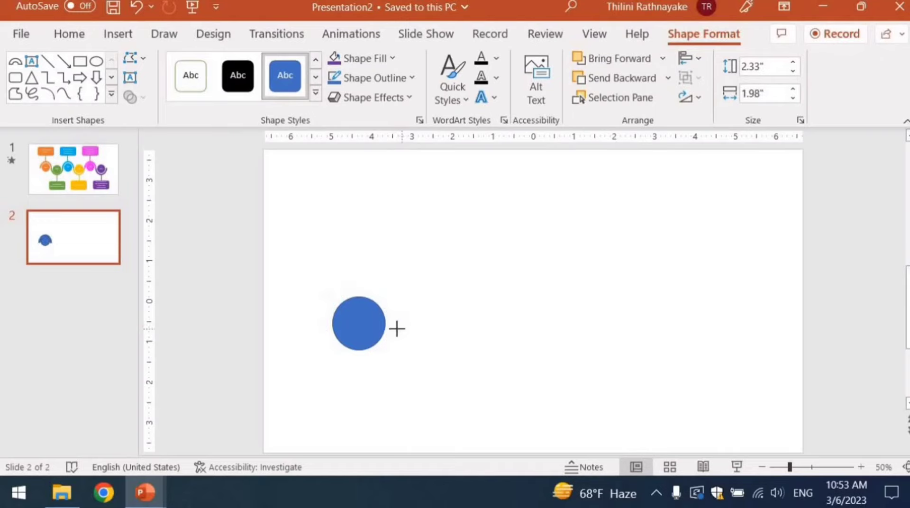
{"action": "left_click_drag", "start_coordinate": [359, 282], "coordinate": [360, 286]}
{"action": "left_click_drag", "start_coordinate": [333, 308], "coordinate": [388, 310]}
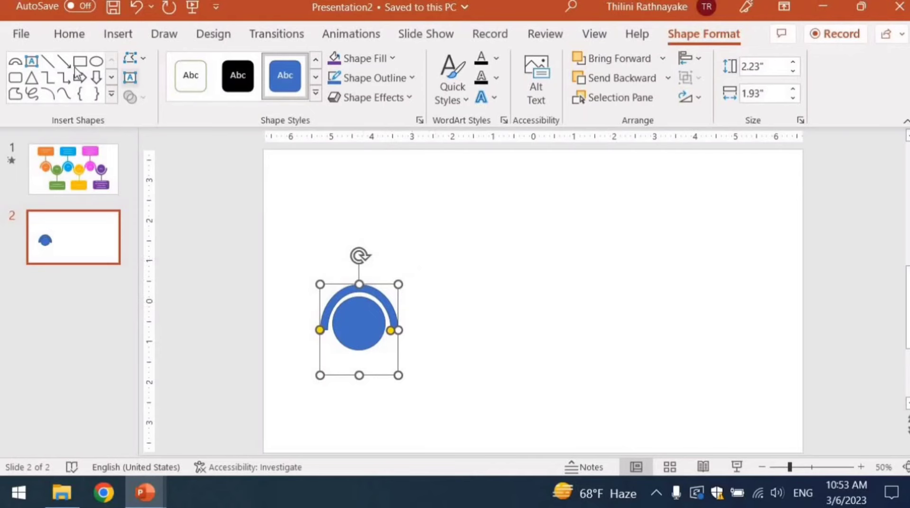
{"action": "left_click", "coordinate": [70, 174]}
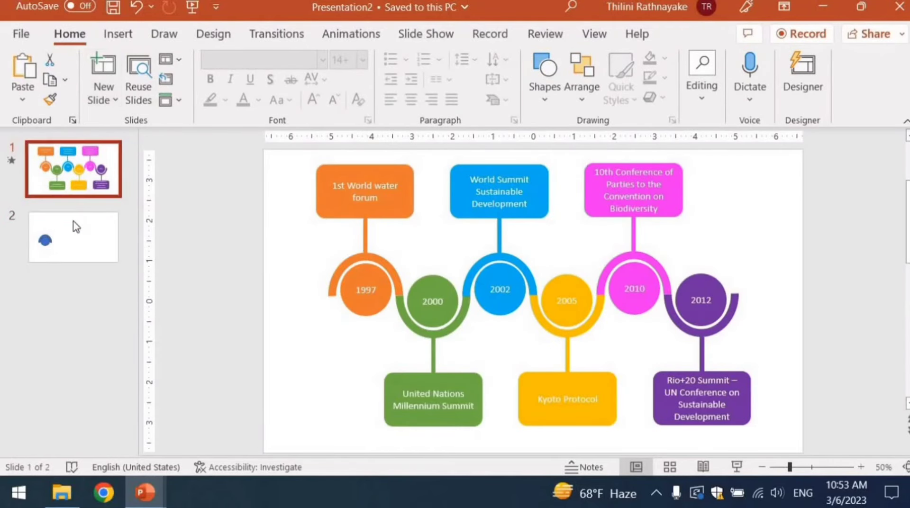
Step: Draw a thin 0.87 by 0.15 inch rectangle bar centred on top of the arc
{"action": "key", "text": "Down"}
{"action": "left_click", "coordinate": [118, 34]}
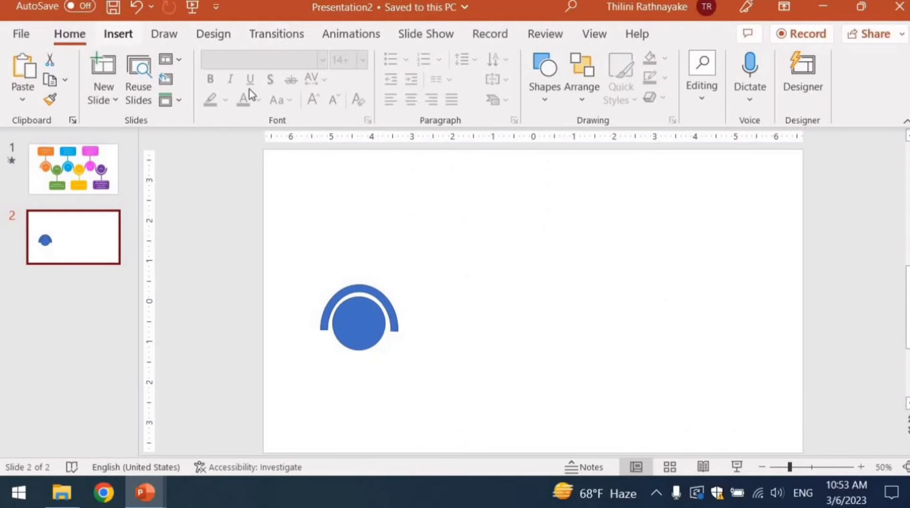
{"action": "left_click", "coordinate": [296, 101]}
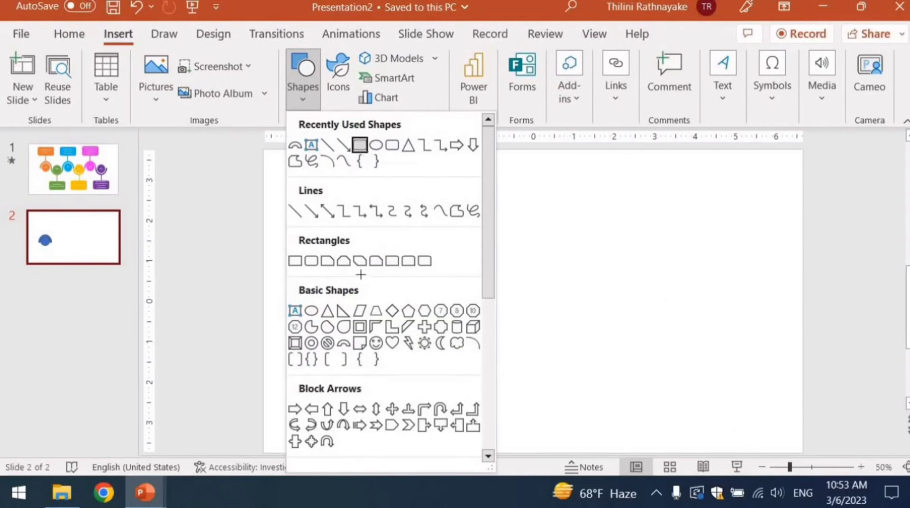
{"action": "left_click", "coordinate": [361, 147]}
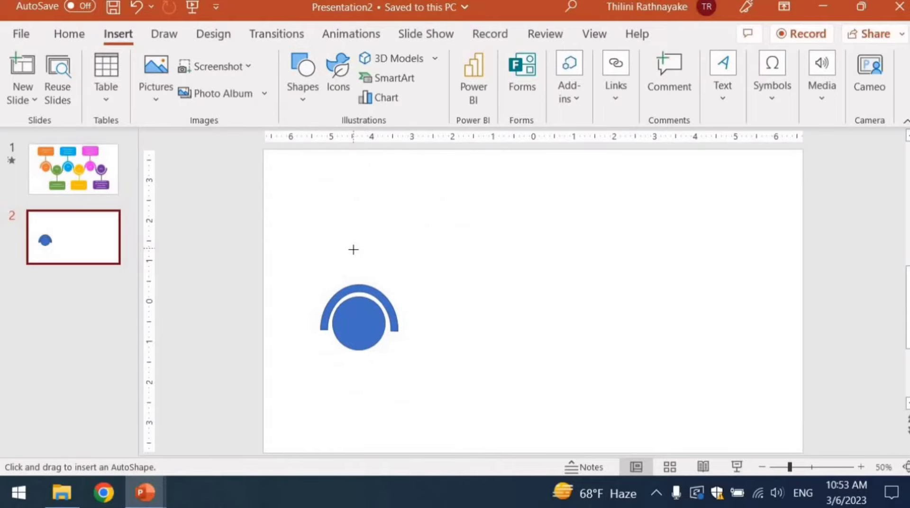
{"action": "left_click_drag", "start_coordinate": [353, 249], "coordinate": [359, 283]}
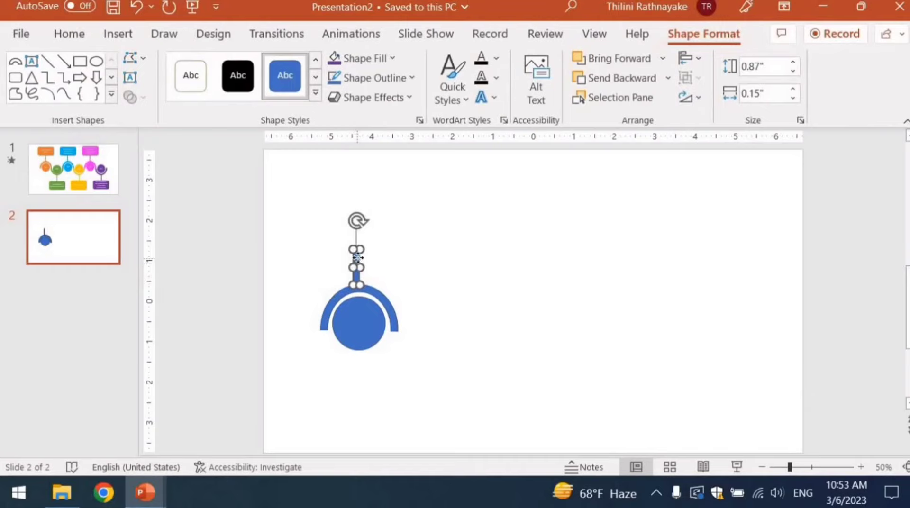
{"action": "left_click_drag", "start_coordinate": [358, 257], "coordinate": [359, 258]}
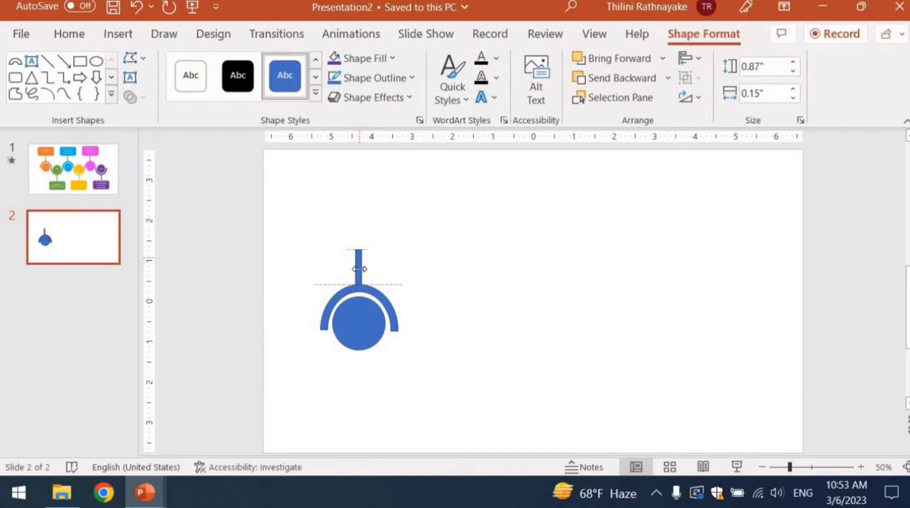
{"action": "left_click_drag", "start_coordinate": [358, 257], "coordinate": [359, 257]}
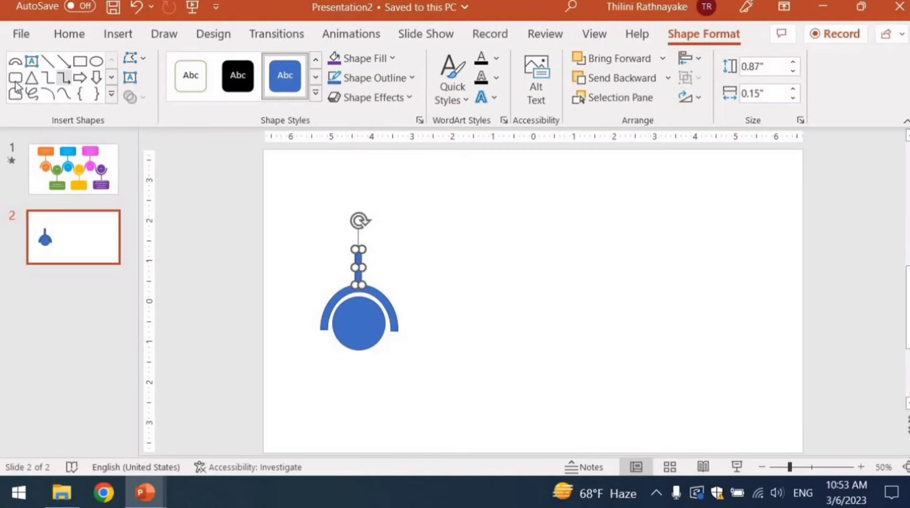
{"action": "left_click", "coordinate": [73, 168]}
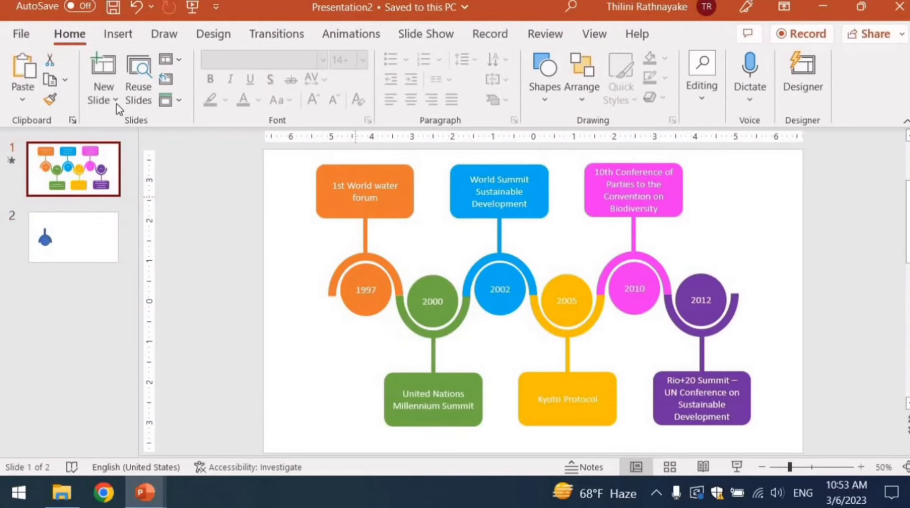
{"action": "left_click", "coordinate": [97, 238]}
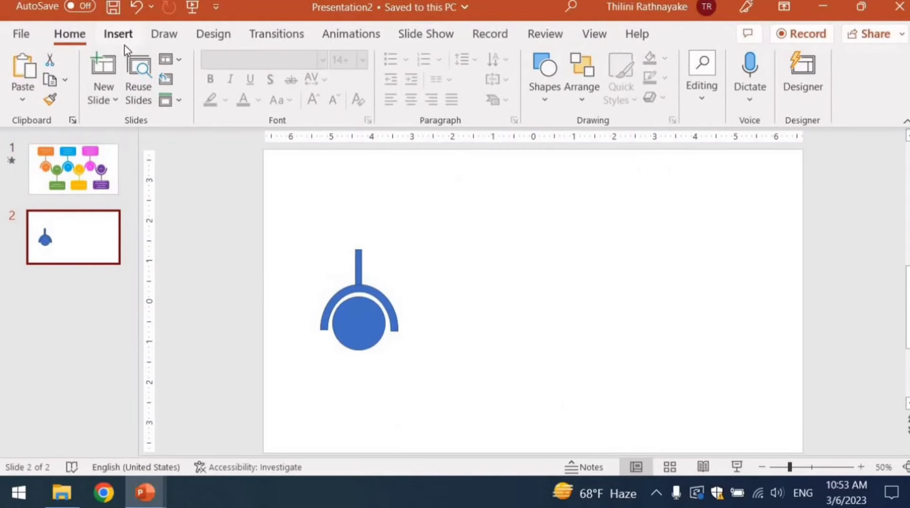
Step: Draw a rounded rectangle box above the vertical bar and raise its top edge
{"action": "left_click", "coordinate": [118, 34]}
{"action": "left_click", "coordinate": [303, 76]}
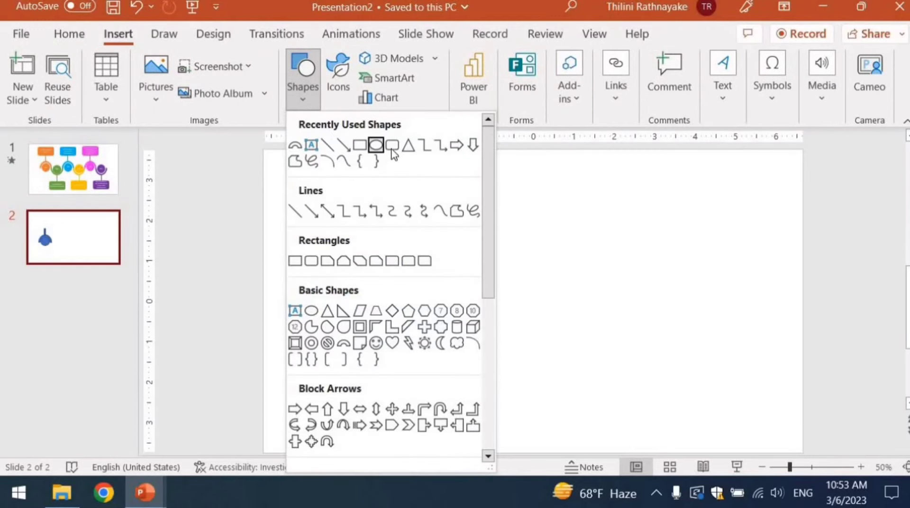
{"action": "left_click", "coordinate": [310, 261]}
{"action": "left_click_drag", "start_coordinate": [305, 199], "coordinate": [399, 247]}
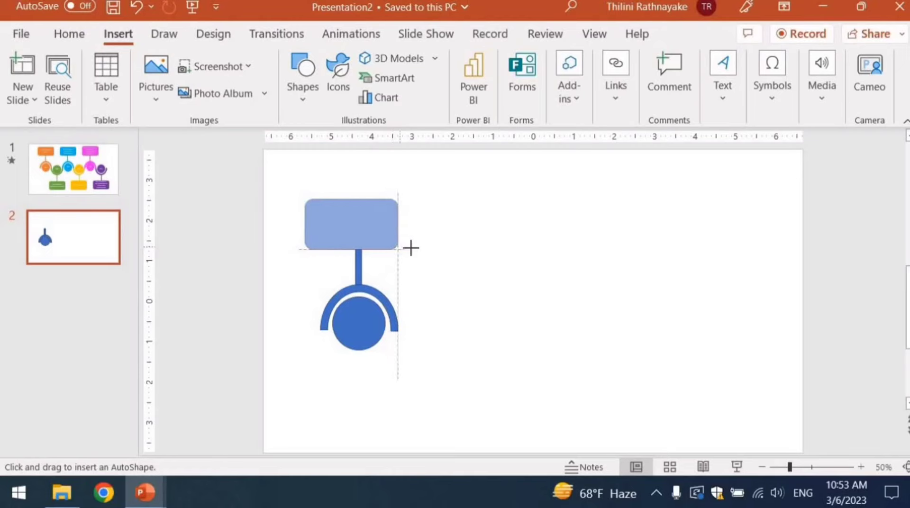
{"action": "left_click_drag", "start_coordinate": [398, 247], "coordinate": [412, 249]}
{"action": "left_click_drag", "start_coordinate": [358, 196], "coordinate": [355, 217]}
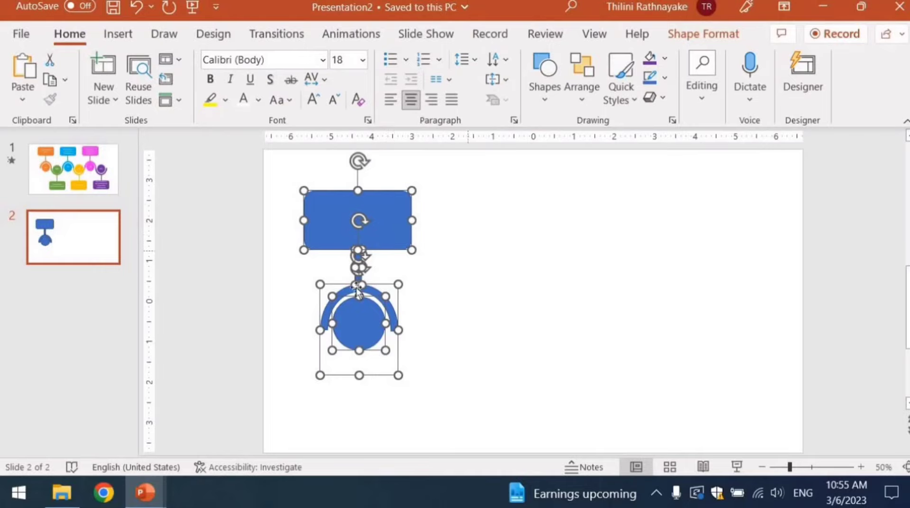
{"action": "left_click", "coordinate": [402, 309]}
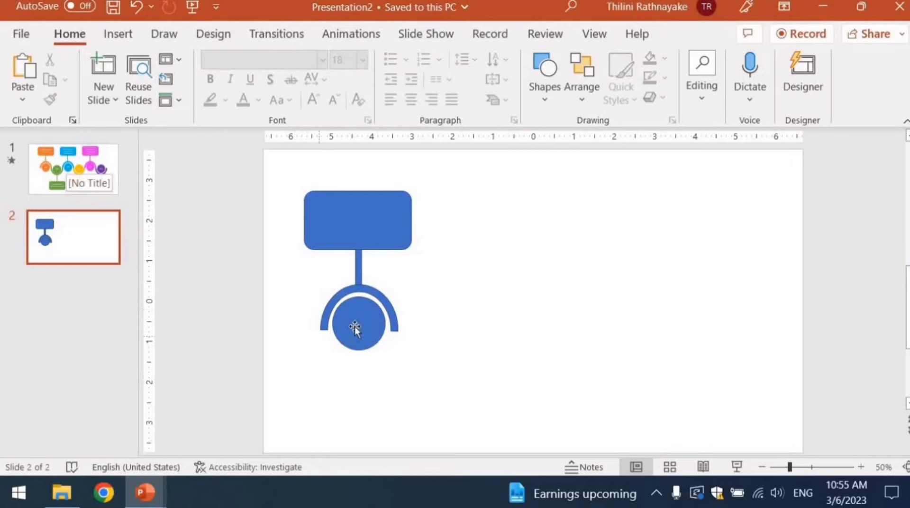
Step: Select the rounded box, connector bar and arc with circle together
{"action": "left_click", "coordinate": [324, 326]}
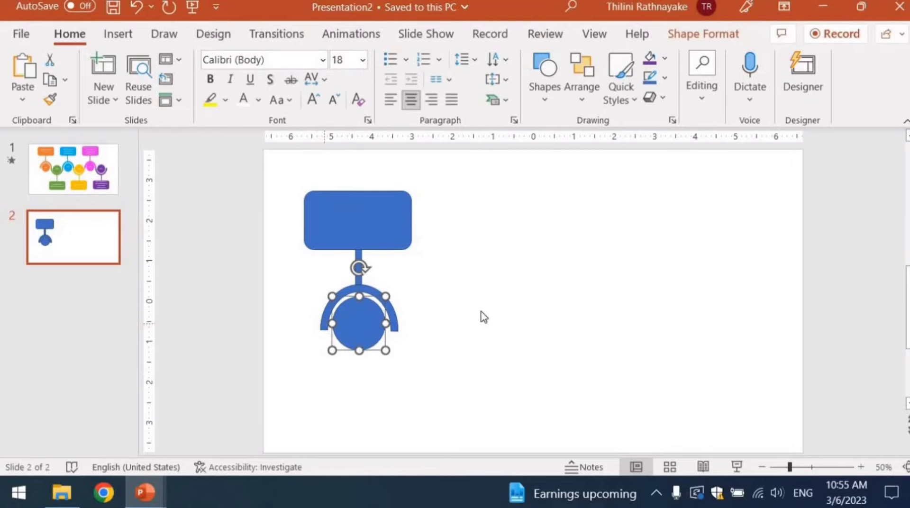
{"action": "key", "text": "Escape"}
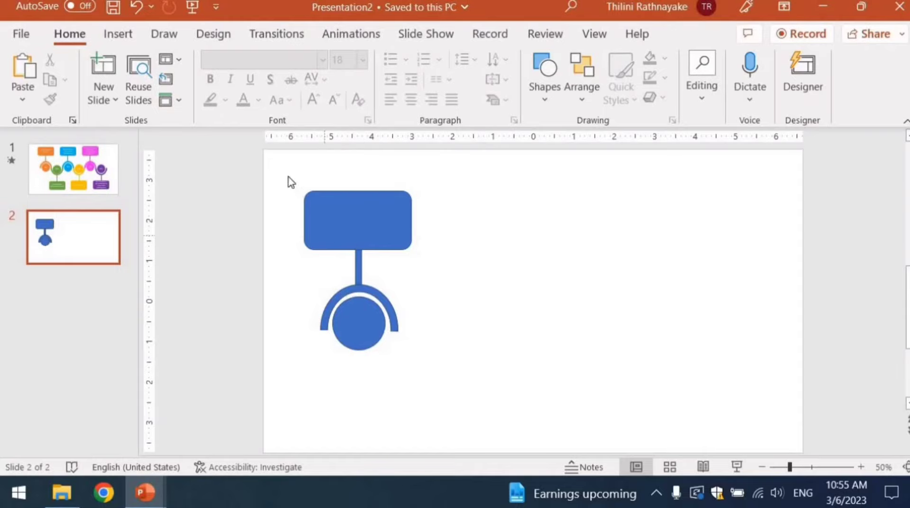
{"action": "left_click_drag", "start_coordinate": [279, 168], "coordinate": [445, 391]}
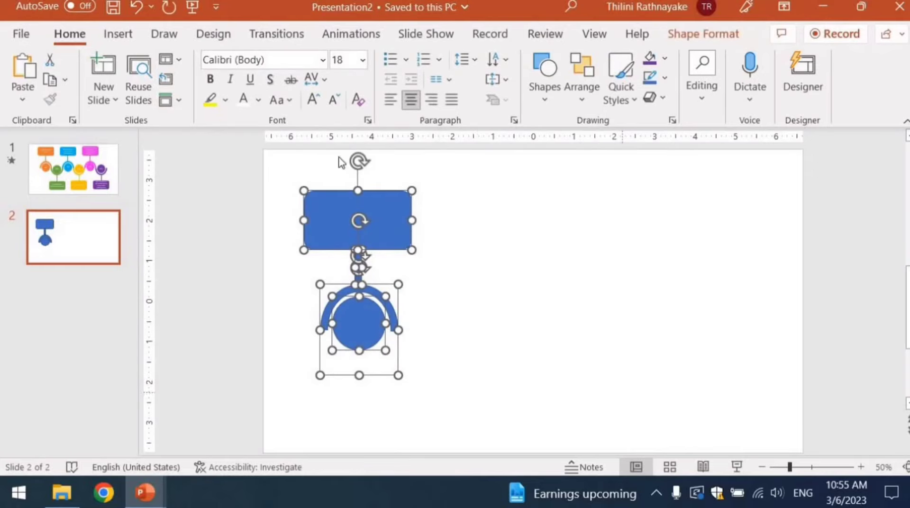
{"action": "left_click", "coordinate": [282, 179]}
{"action": "left_click_drag", "start_coordinate": [278, 167], "coordinate": [454, 384]}
{"action": "mouse_move", "coordinate": [277, 166]}
{"action": "left_mouse_down"}
{"action": "mouse_move", "coordinate": [461, 412]}
{"action": "mouse_move", "coordinate": [459, 431]}
{"action": "left_mouse_up"}
{"action": "left_click", "coordinate": [426, 289]}
{"action": "left_click", "coordinate": [360, 228]}
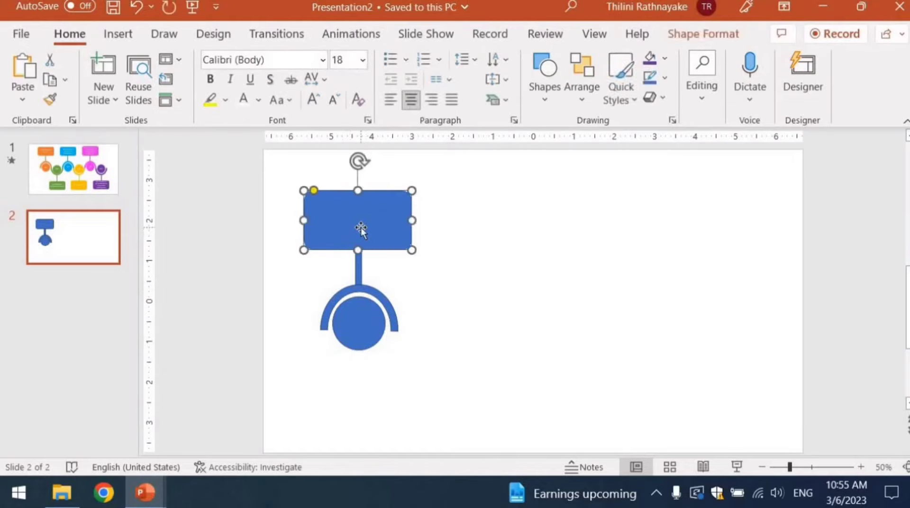
{"action": "left_click", "coordinate": [360, 274], "text": "shift"}
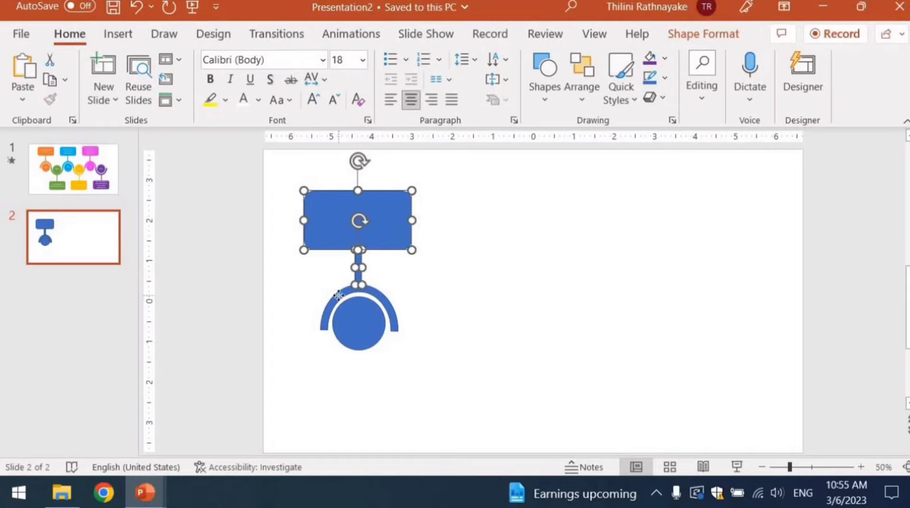
{"action": "left_click", "coordinate": [383, 342], "text": "shift"}
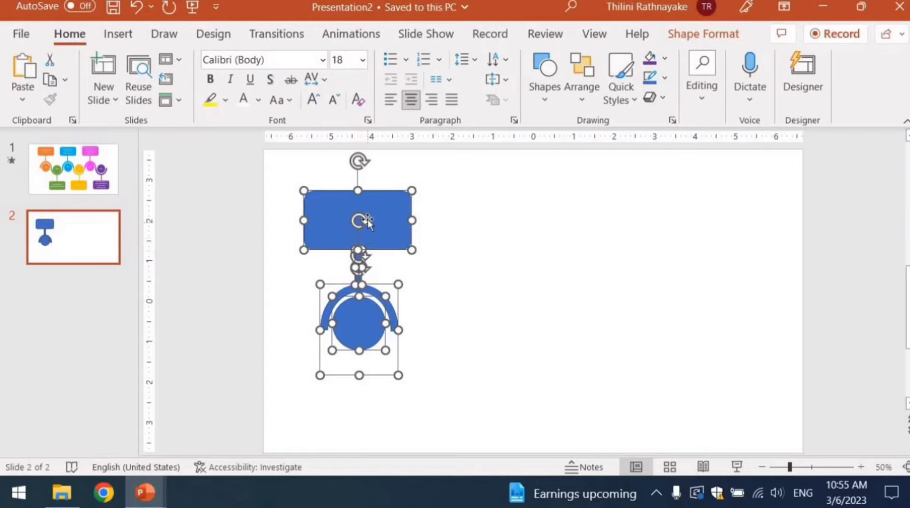
{"action": "right_click", "coordinate": [392, 238]}
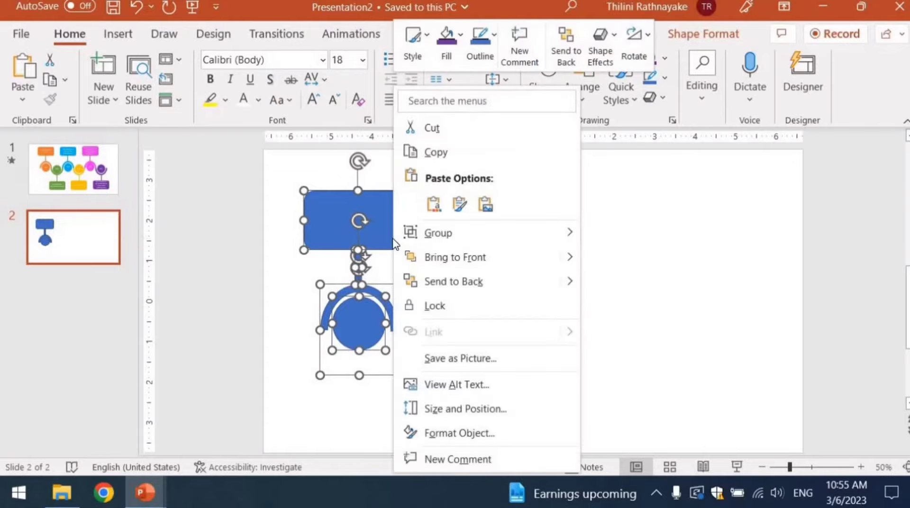
{"action": "mouse_move", "coordinate": [470, 238]}
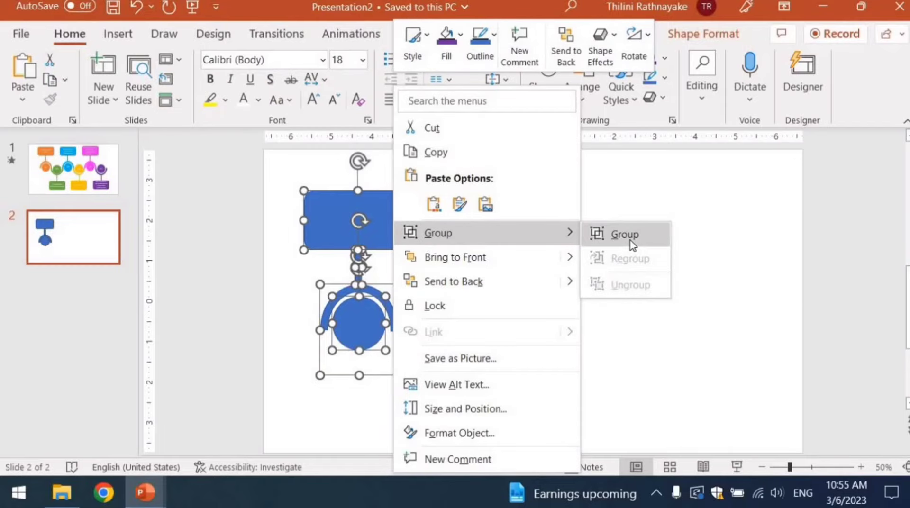
{"action": "left_click", "coordinate": [625, 234]}
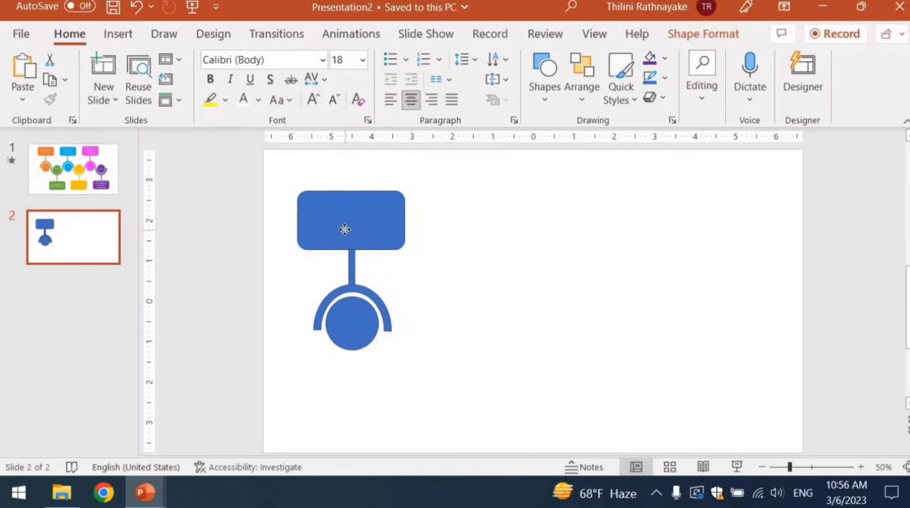
{"action": "left_click_drag", "start_coordinate": [344, 229], "coordinate": [337, 214]}
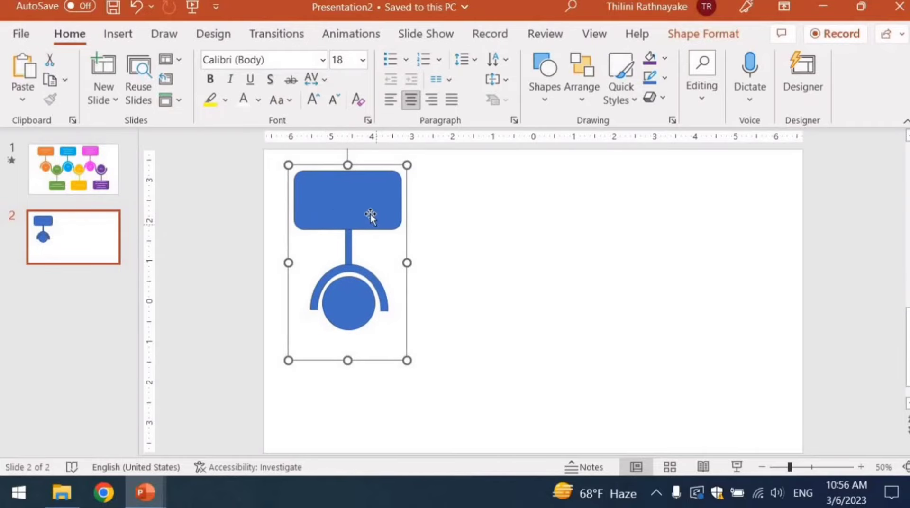
{"action": "left_click", "coordinate": [84, 171]}
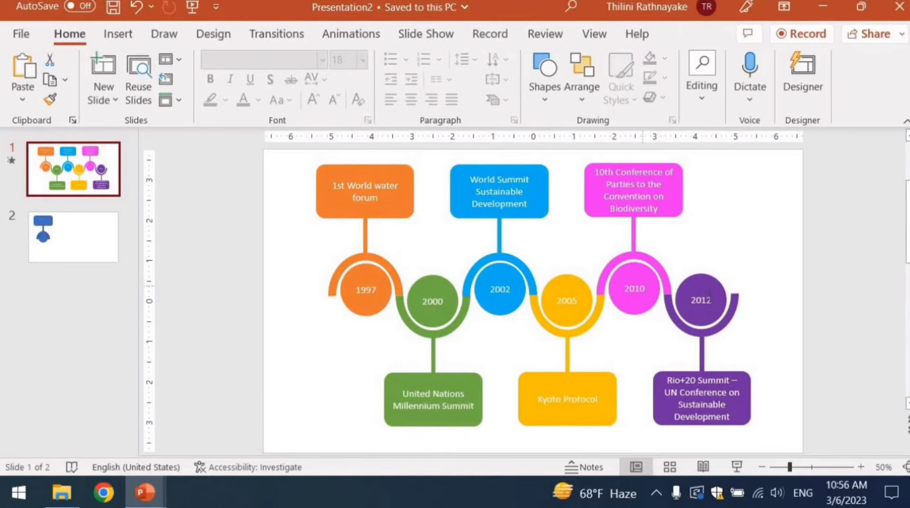
{"action": "left_click", "coordinate": [87, 242]}
{"action": "left_click", "coordinate": [354, 259]}
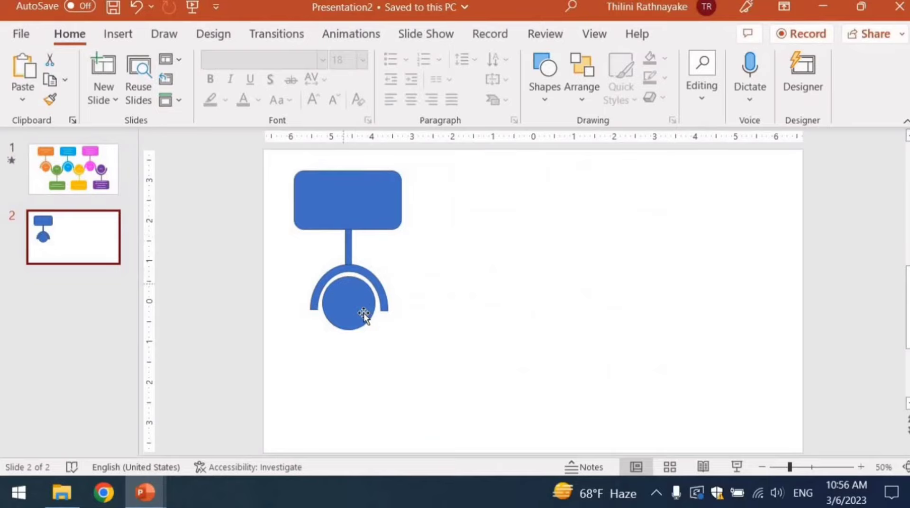
{"action": "left_click", "coordinate": [363, 207]}
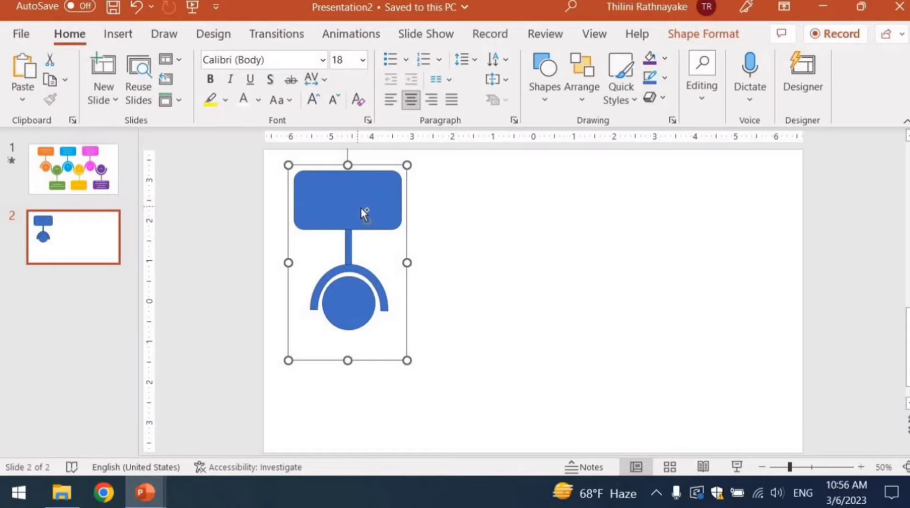
{"action": "left_click_drag", "start_coordinate": [361, 208], "coordinate": [483, 209]}
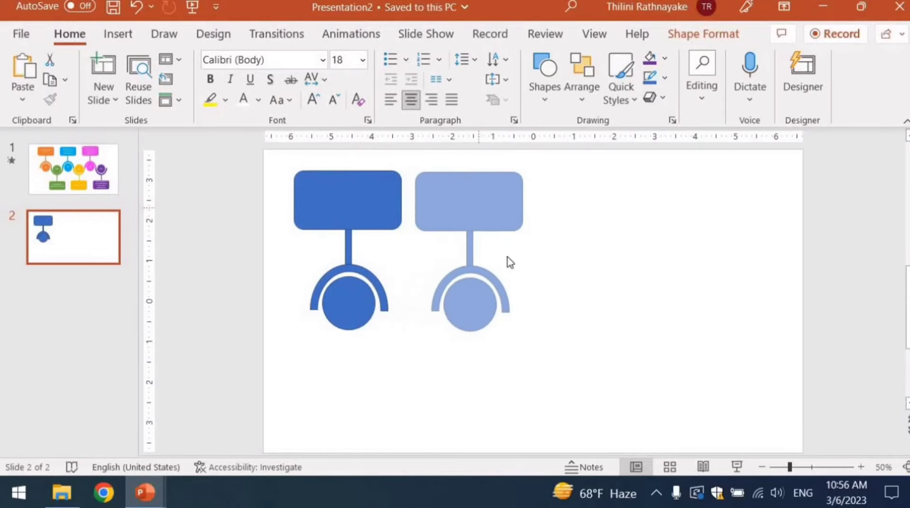
Step: Place a copy of the blue unit beside the original and rotate it 180°
{"action": "left_click_drag", "start_coordinate": [510, 262], "coordinate": [519, 274]}
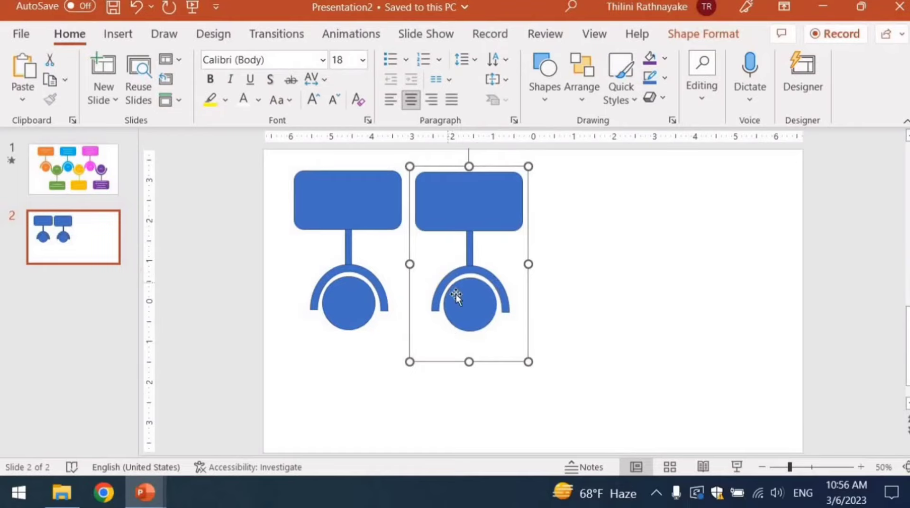
{"action": "scroll", "coordinate": [456, 294], "scroll_direction": "up", "scroll_amount": 1}
{"action": "left_click_drag", "start_coordinate": [485, 169], "coordinate": [467, 346]}
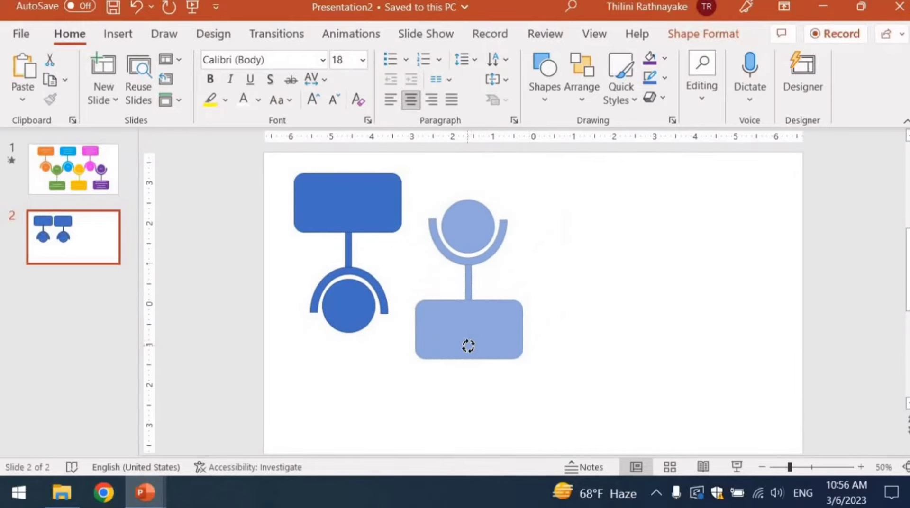
{"action": "left_click_drag", "start_coordinate": [468, 346], "coordinate": [465, 346]}
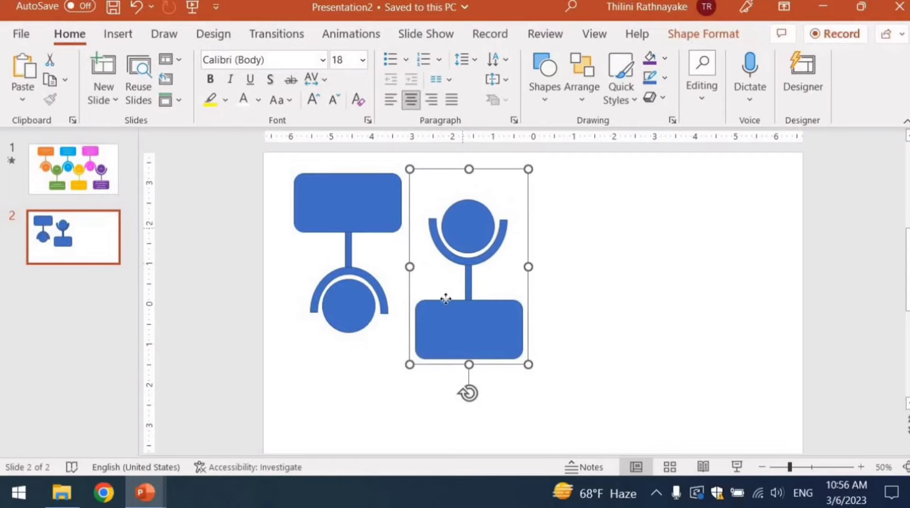
Step: Move the flipped copy down-left and nudge it until its arc interlocks with the first
{"action": "left_click_drag", "start_coordinate": [465, 229], "coordinate": [414, 325]}
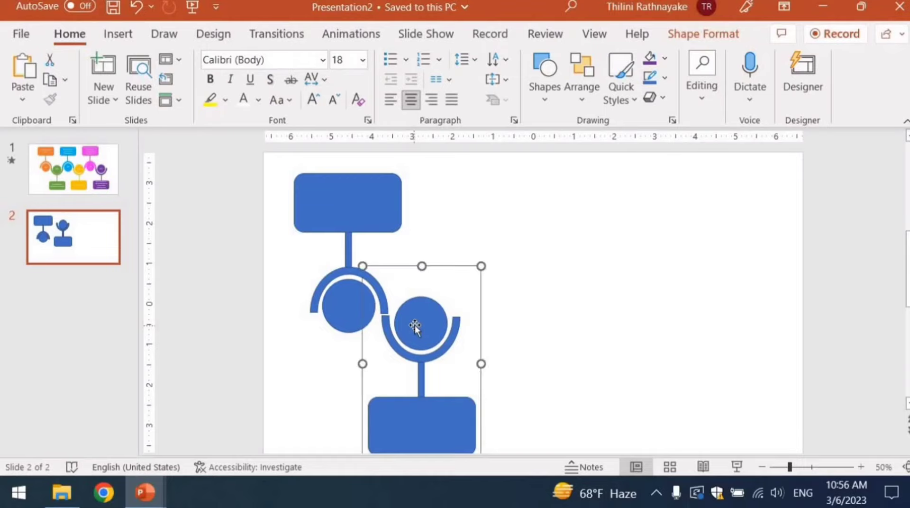
{"action": "key", "text": "ctrl+Up"}
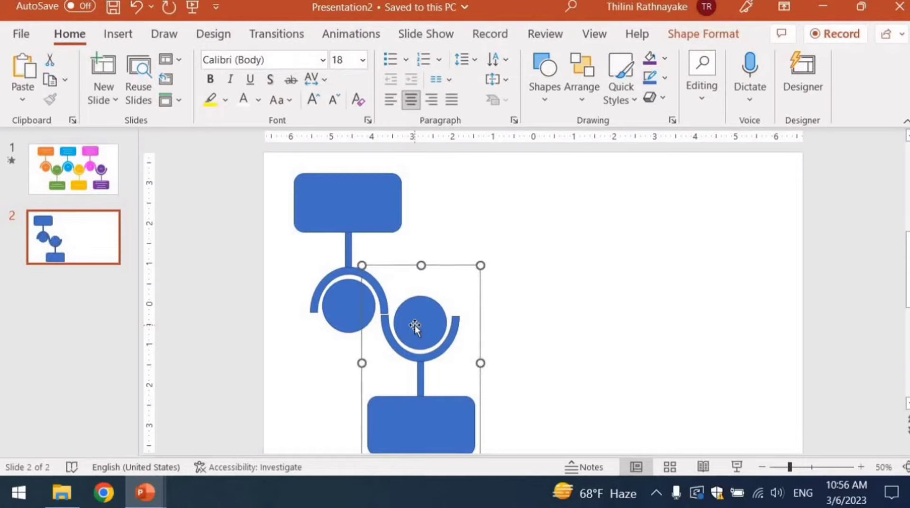
{"action": "key", "text": "ctrl+Up"}
{"action": "key", "text": "ctrl+Up"}
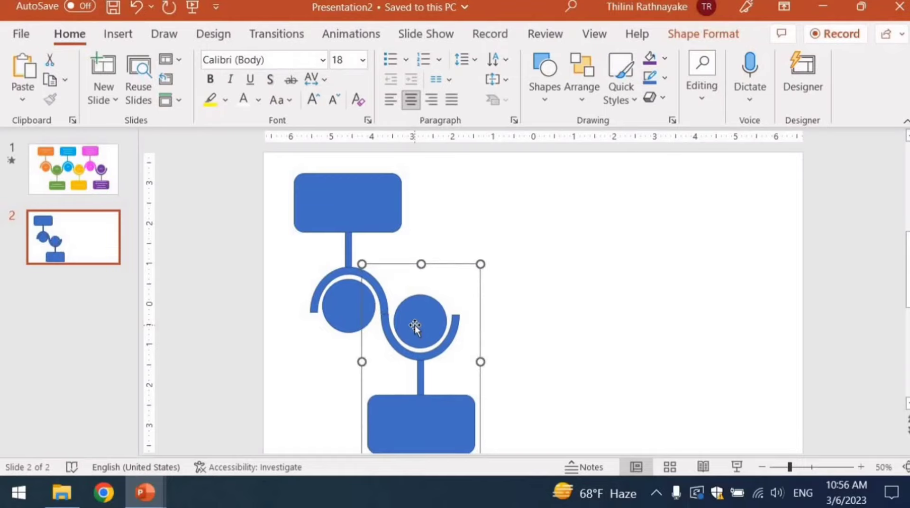
{"action": "key", "text": "ctrl+Left"}
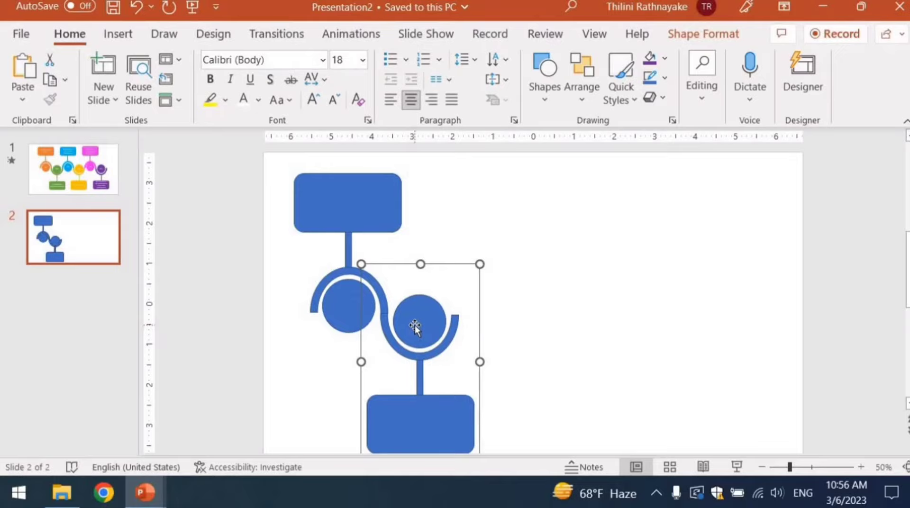
Step: Label the left circle on slide 2 as 1997, checking slide 1's original timeline for reference
{"action": "left_click", "coordinate": [343, 305]}
{"action": "left_click", "coordinate": [341, 303]}
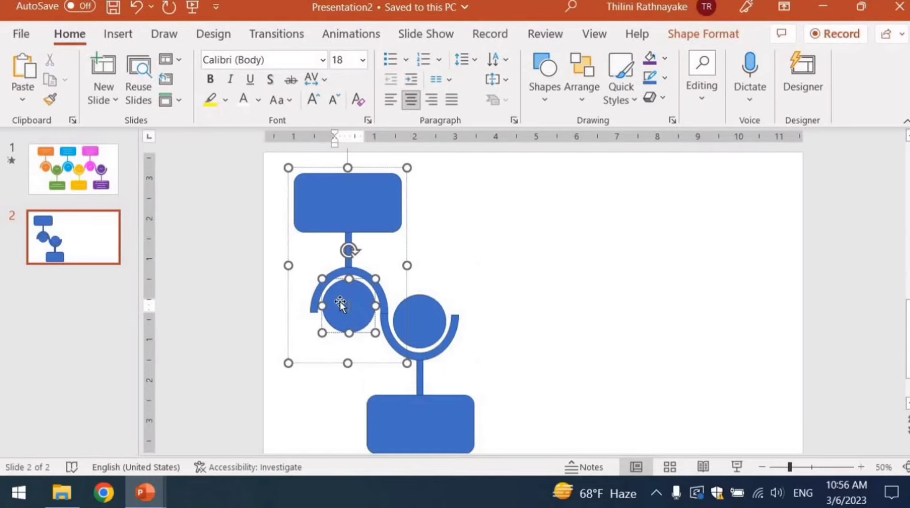
{"action": "left_click", "coordinate": [49, 168]}
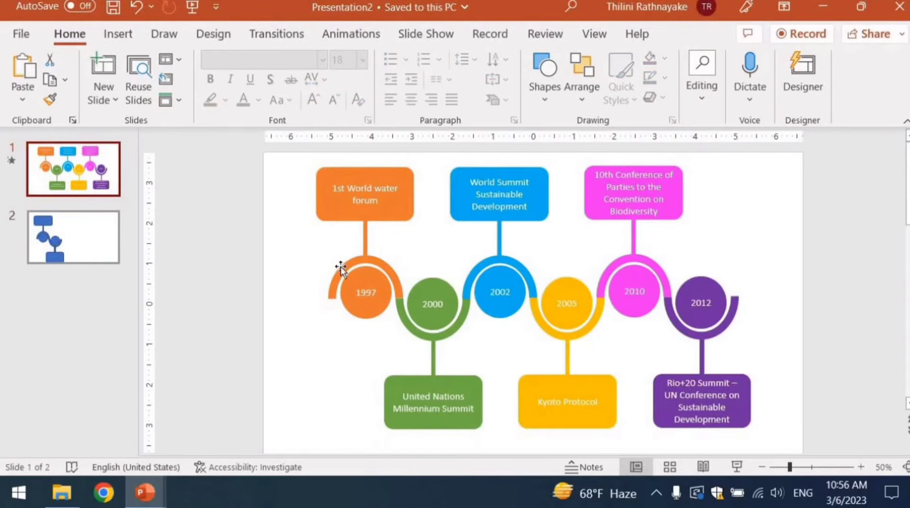
{"action": "key", "text": "Page_Down"}
{"action": "left_click", "coordinate": [341, 297]}
{"action": "left_click", "coordinate": [342, 298]}
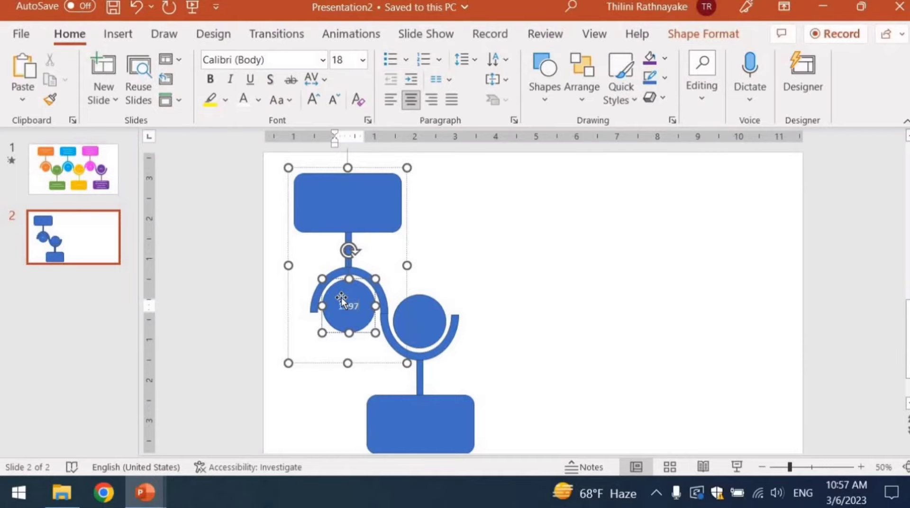
Step: Label the right circle 2000, then select the 2000 unit's arc, circle and bottom box
{"action": "left_click", "coordinate": [79, 171]}
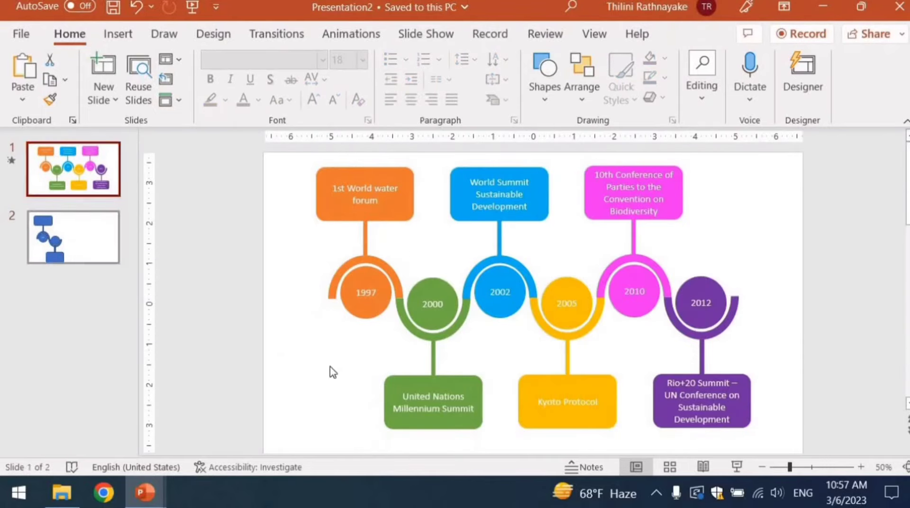
{"action": "key", "text": "Page_Down"}
{"action": "left_click", "coordinate": [417, 322]}
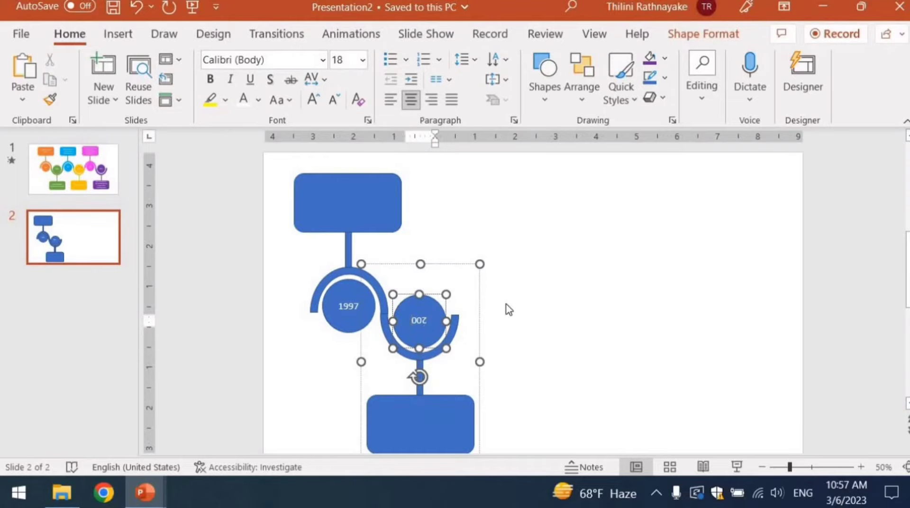
{"action": "left_click", "coordinate": [506, 309]}
{"action": "left_click", "coordinate": [417, 323]}
{"action": "type", "text": "0"}
{"action": "left_click", "coordinate": [503, 335]}
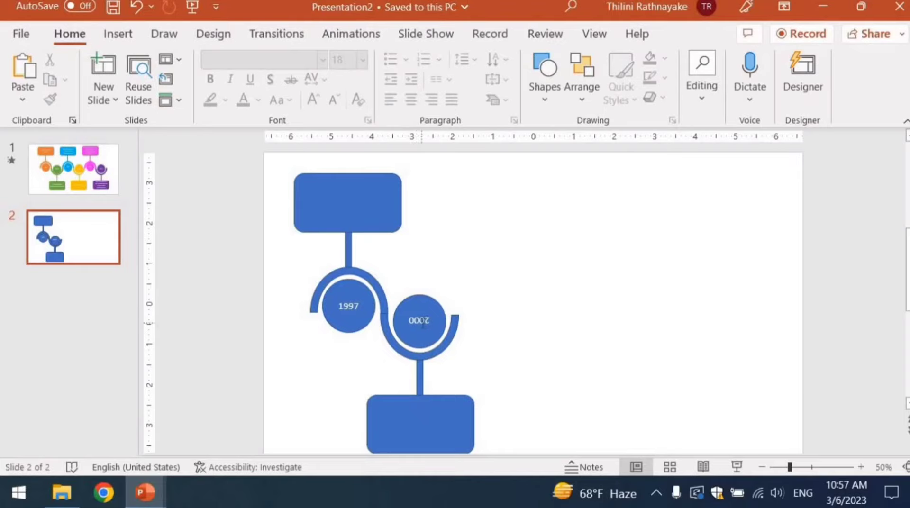
{"action": "left_click", "coordinate": [440, 322]}
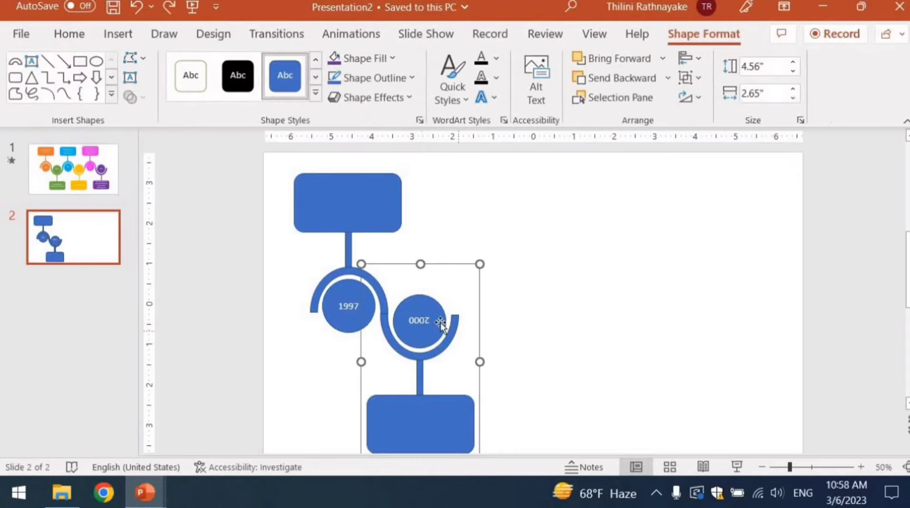
{"action": "left_click", "coordinate": [430, 303]}
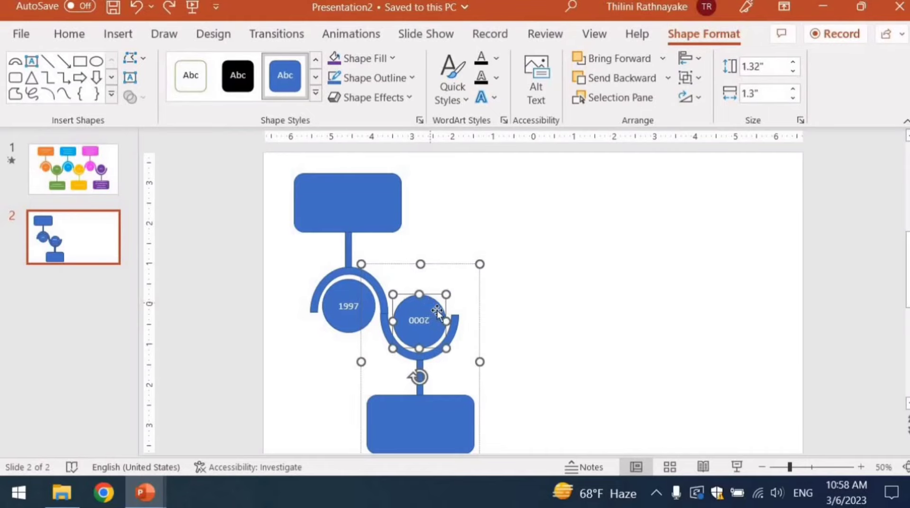
{"action": "left_click", "coordinate": [420, 410]}
Step: Copy 'United Nations Millennium Summit' from slide 1 into the 2000 unit's bottom box on slide 2
{"action": "key", "text": "Page_Up"}
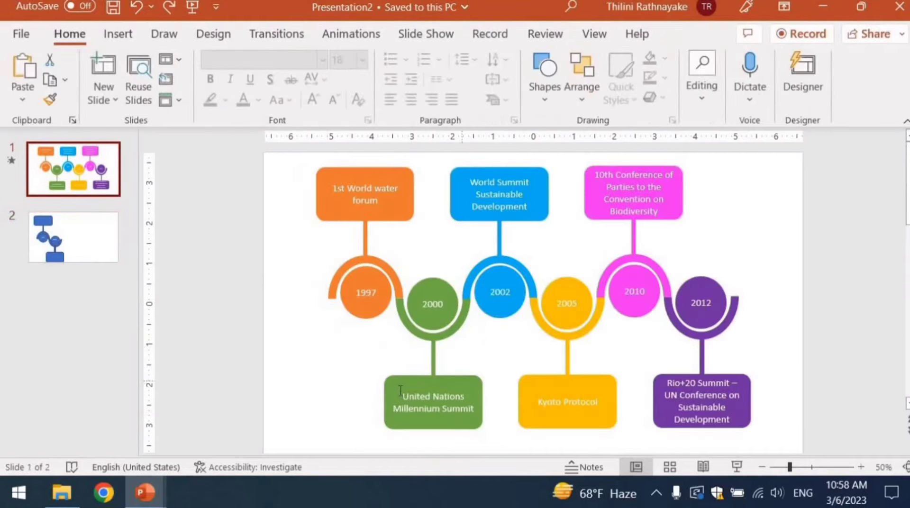
{"action": "left_click", "coordinate": [406, 396]}
{"action": "key", "text": "ctrl+a"}
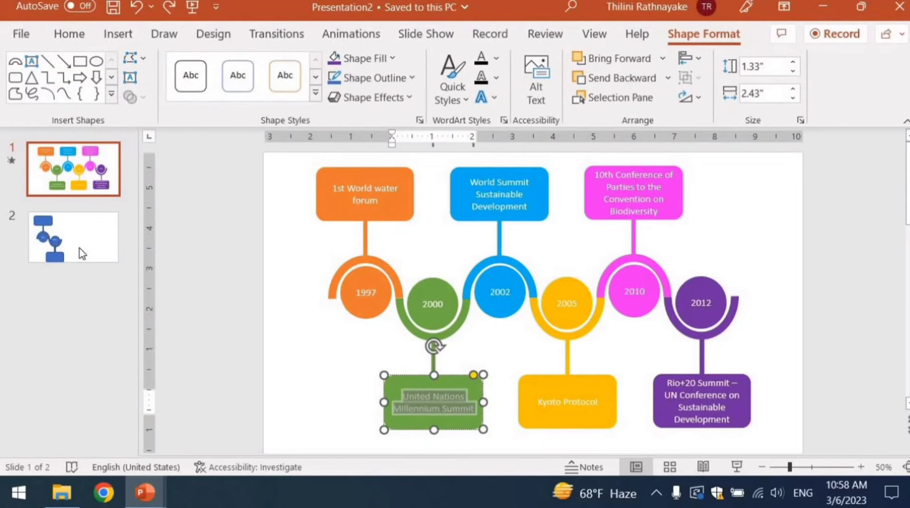
{"action": "key", "text": "ctrl+c"}
{"action": "key", "text": "Page_Down"}
{"action": "left_click", "coordinate": [411, 421]}
{"action": "left_click", "coordinate": [411, 422]}
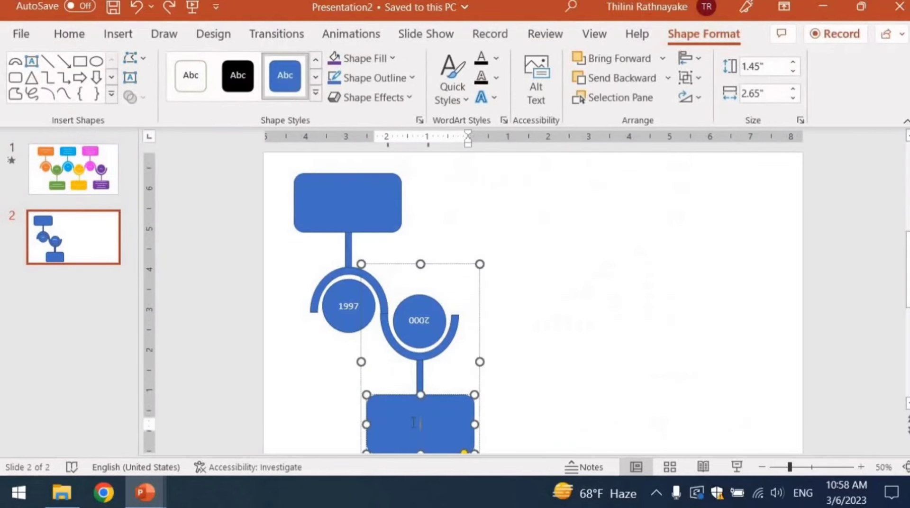
{"action": "key", "text": "ctrl+v"}
{"action": "key", "text": "Escape"}
{"action": "key", "text": "Escape"}
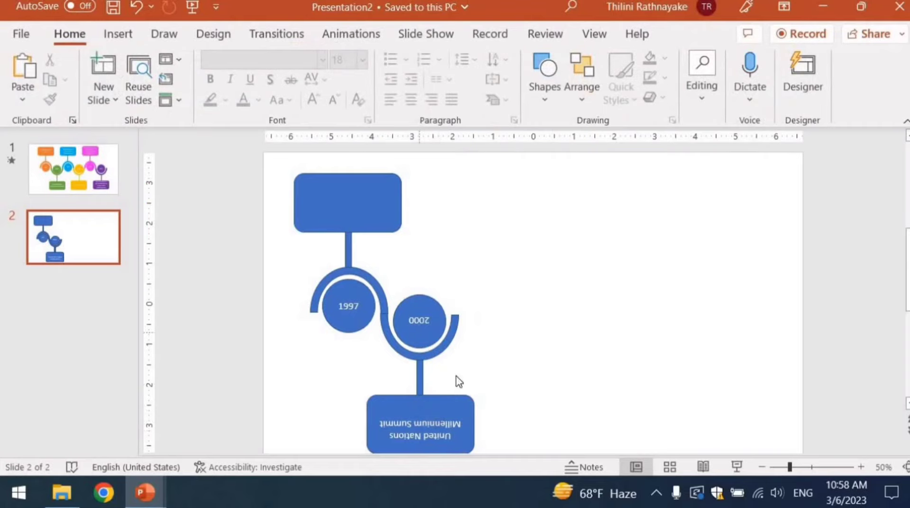
Step: Select the 2000 circle and nudge it left, then back into place
{"action": "left_click", "coordinate": [420, 339]}
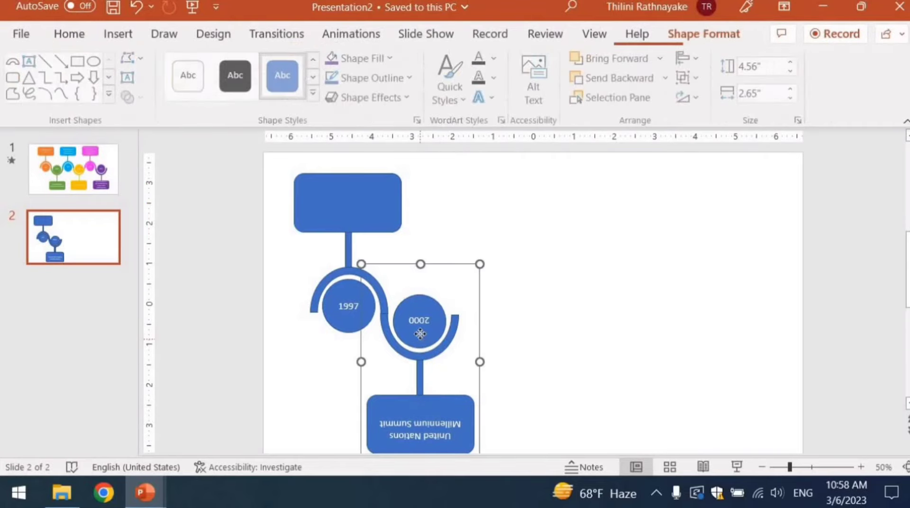
{"action": "left_click", "coordinate": [420, 335]}
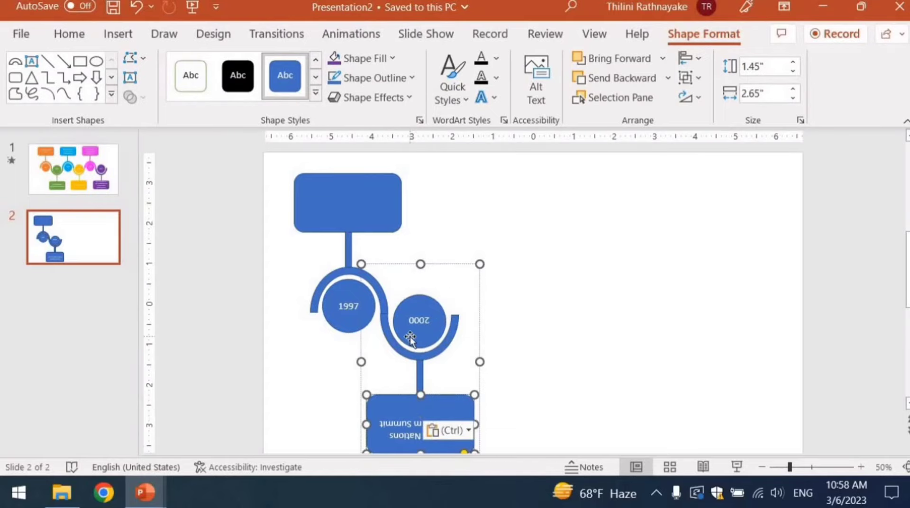
{"action": "left_click", "coordinate": [450, 277]}
{"action": "left_click", "coordinate": [429, 296]}
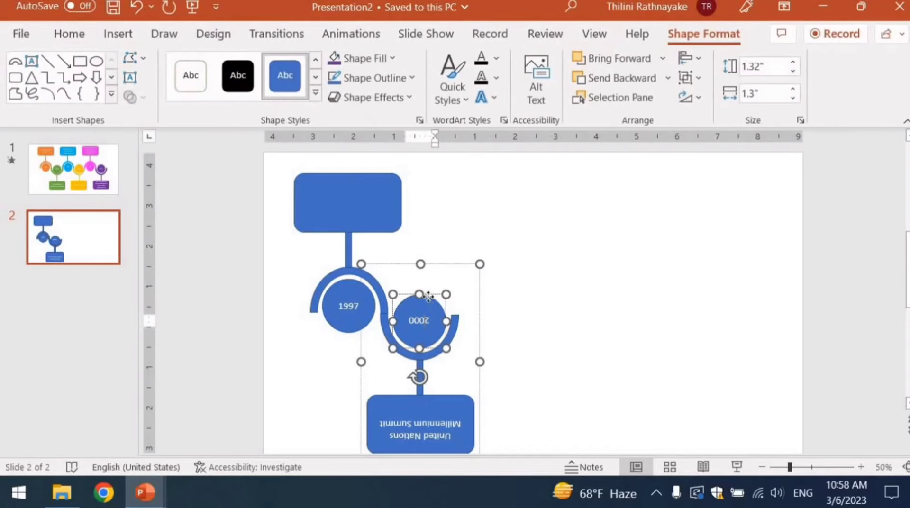
{"action": "key", "text": "Left"}
{"action": "key", "text": "Right"}
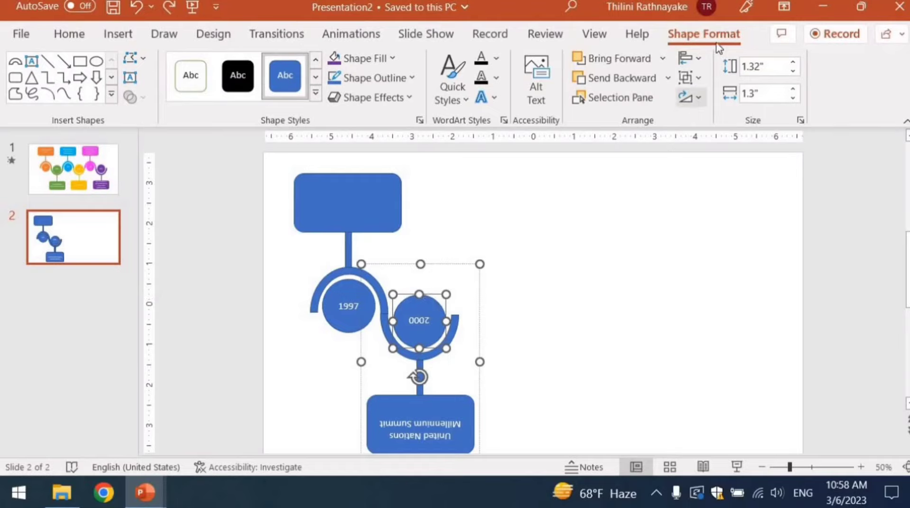
Step: Flip the 2000 unit vertically using the Rotate options
{"action": "left_click", "coordinate": [699, 100]}
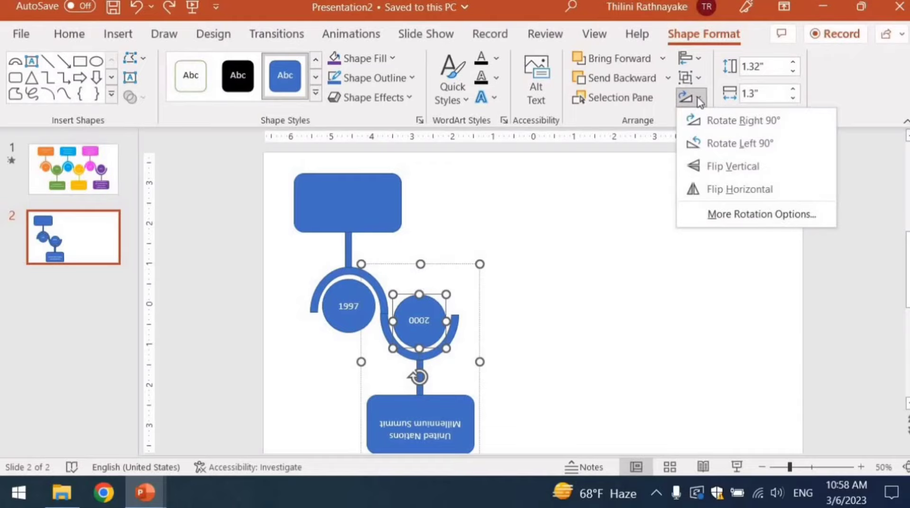
{"action": "left_click", "coordinate": [739, 167]}
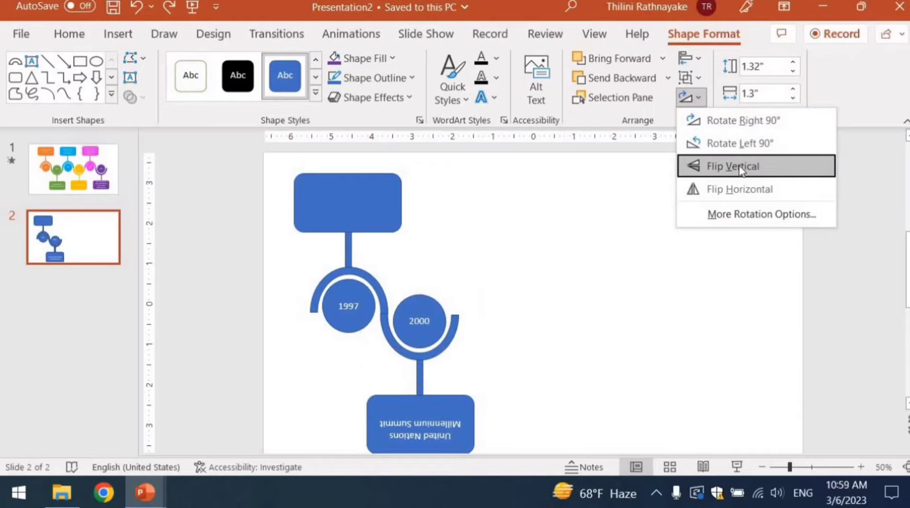
{"action": "left_click", "coordinate": [740, 166]}
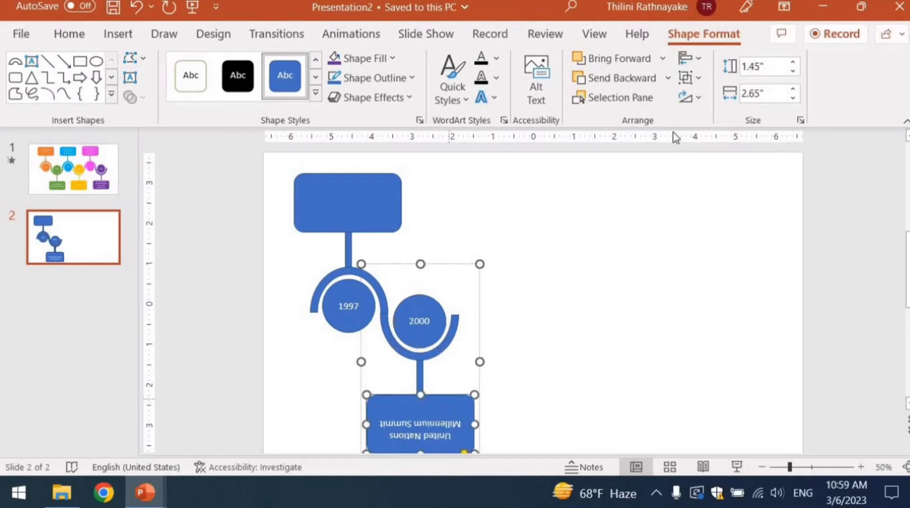
{"action": "left_click", "coordinate": [690, 98]}
{"action": "left_click", "coordinate": [721, 167]}
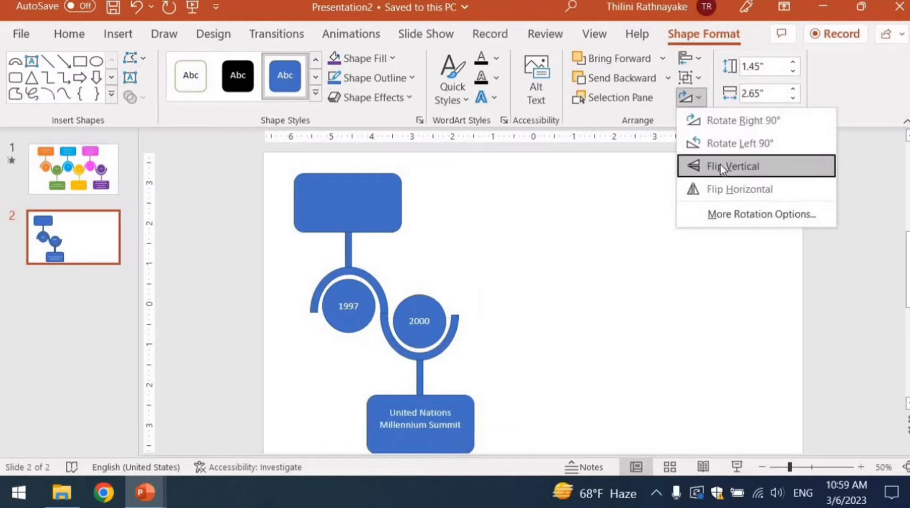
{"action": "left_click", "coordinate": [720, 167]}
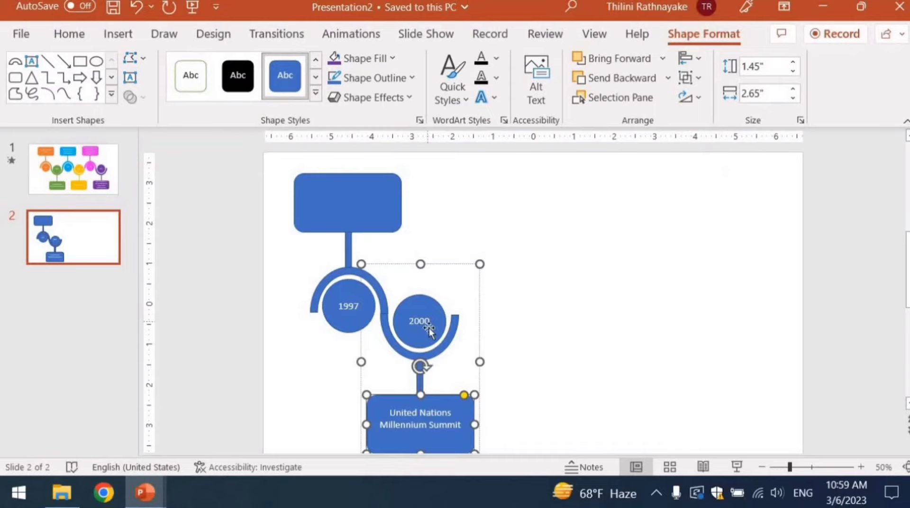
Step: Select the whole 1997 unit, group and circle together
{"action": "left_click", "coordinate": [337, 299]}
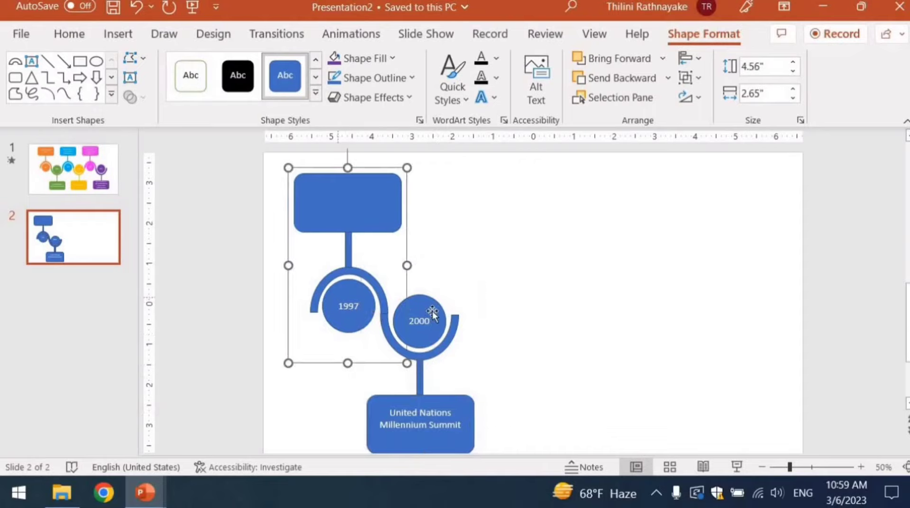
{"action": "left_click", "coordinate": [336, 283]}
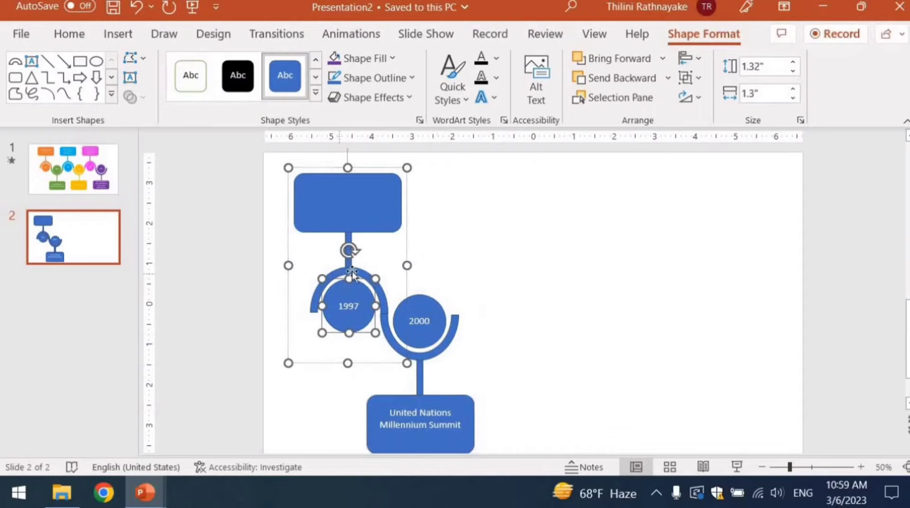
{"action": "left_click", "coordinate": [400, 255]}
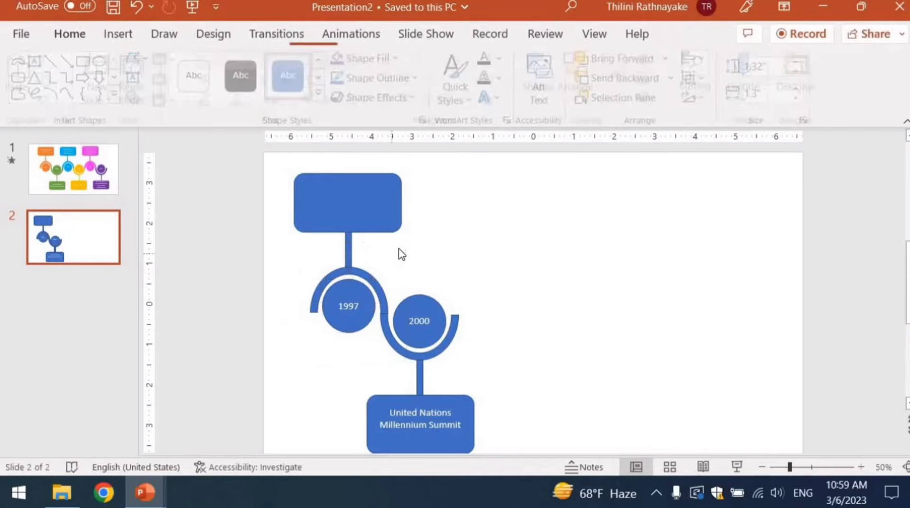
{"action": "left_click", "coordinate": [348, 246]}
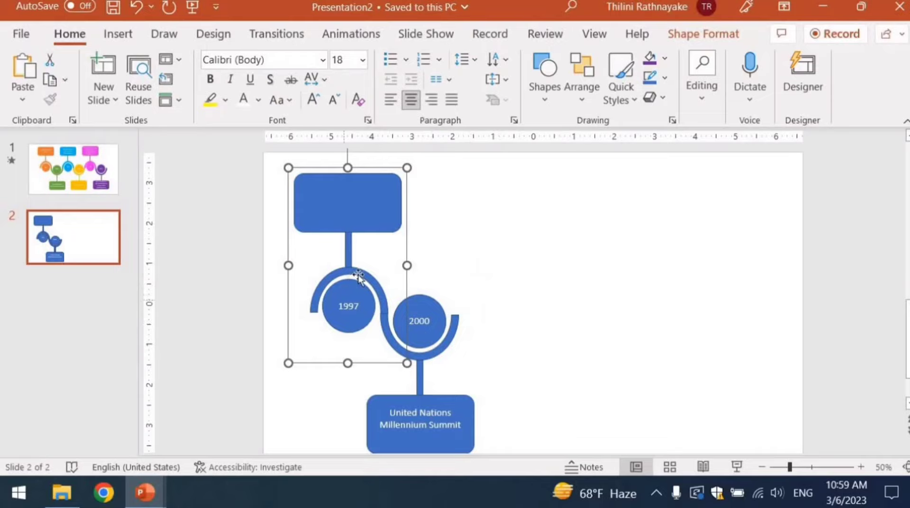
Step: Duplicate the 1997 and 2000 units twice to the right, nudging the copies into line
{"action": "mouse_move", "coordinate": [359, 277]}
{"action": "left_mouse_down"}
{"action": "mouse_move", "coordinate": [501, 265]}
{"action": "mouse_move", "coordinate": [501, 277]}
{"action": "left_mouse_up"}
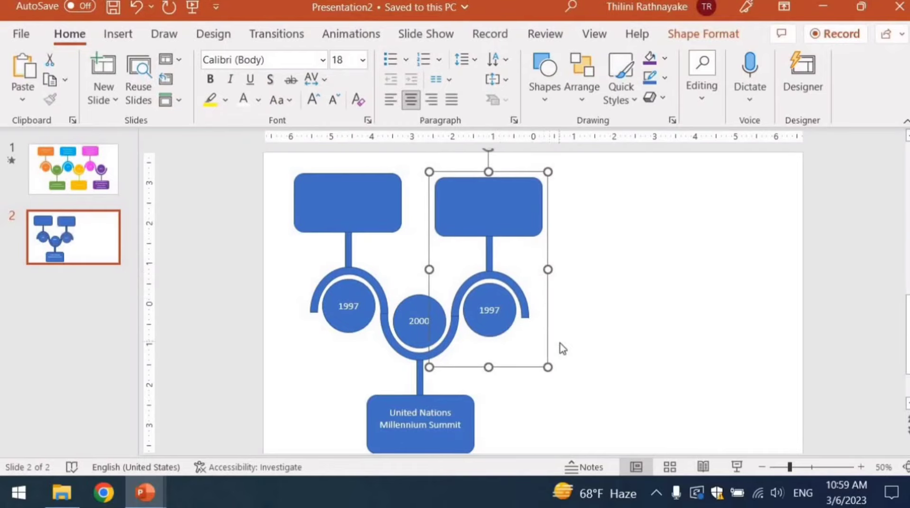
{"action": "key", "text": "ctrl+Up"}
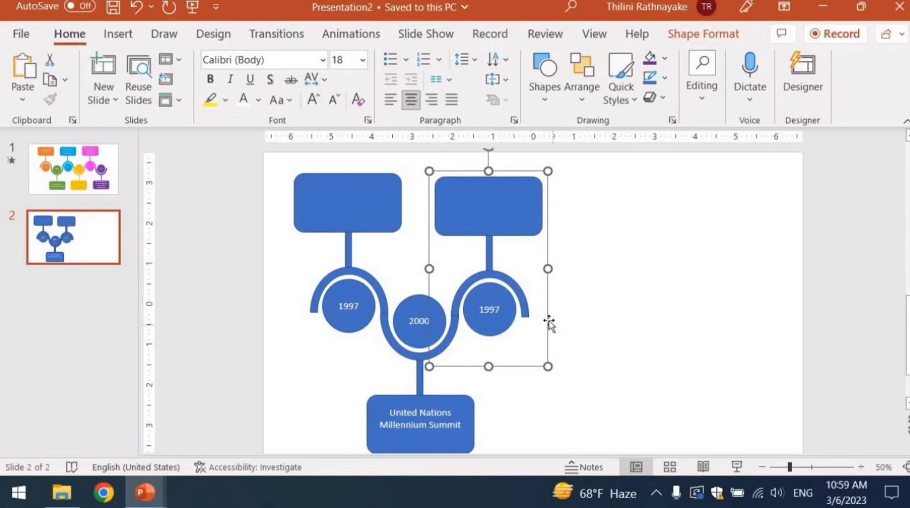
{"action": "left_click", "coordinate": [422, 330]}
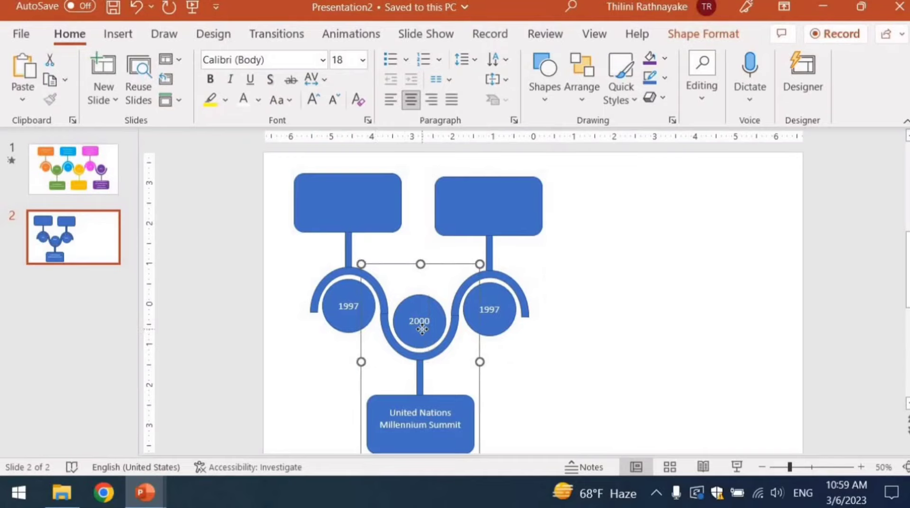
{"action": "left_click_drag", "start_coordinate": [422, 328], "coordinate": [565, 332]}
{"action": "key", "text": "Left"}
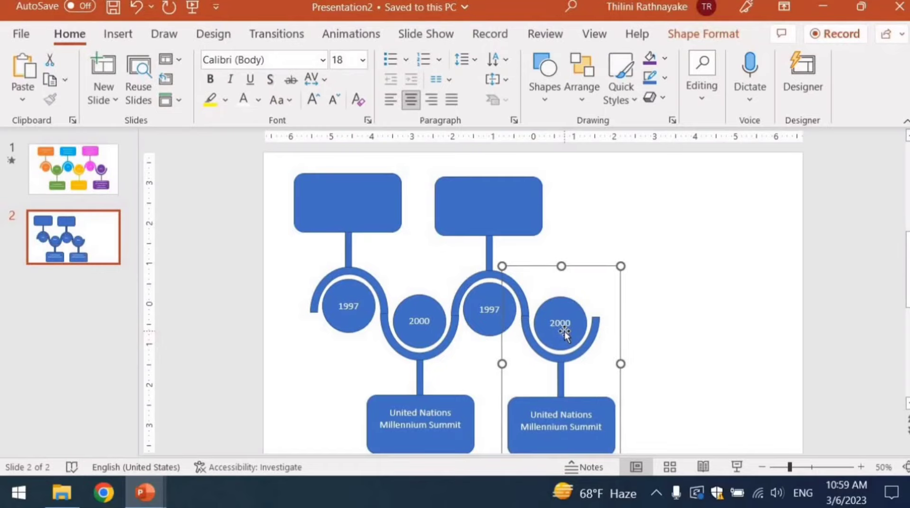
{"action": "left_click_drag", "start_coordinate": [485, 296], "coordinate": [627, 297]}
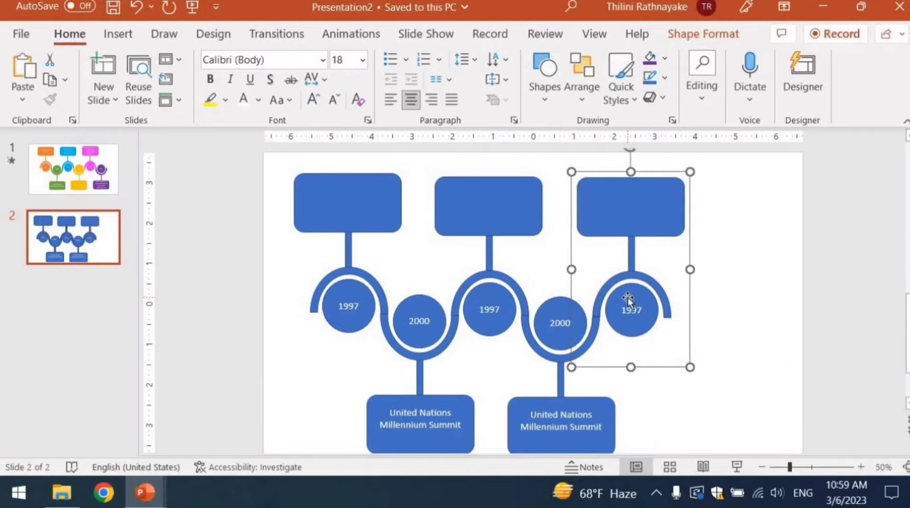
{"action": "double_click", "coordinate": [550, 323]}
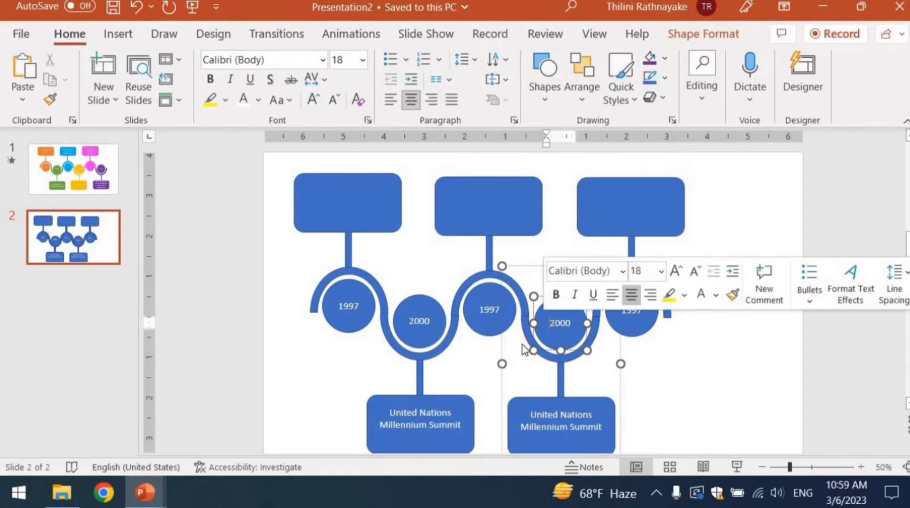
{"action": "left_click", "coordinate": [527, 345]}
{"action": "left_click_drag", "start_coordinate": [539, 354], "coordinate": [680, 353]}
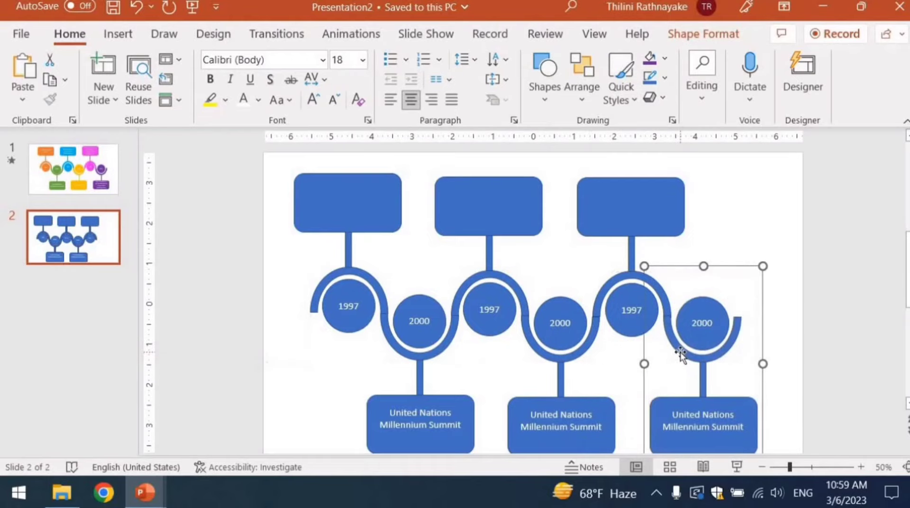
{"action": "key", "text": "ctrl+Right"}
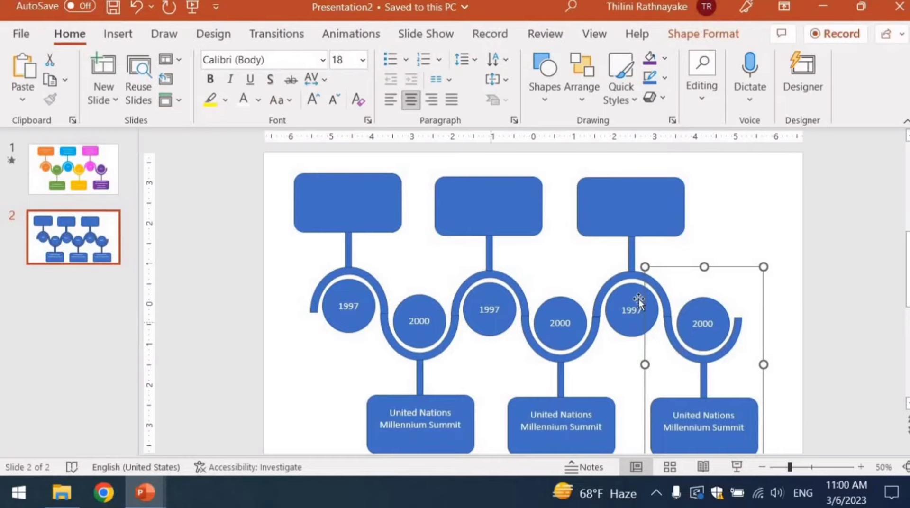
Step: Delete the year text from the copied circles
{"action": "left_click", "coordinate": [406, 323]}
{"action": "left_click", "coordinate": [407, 323]}
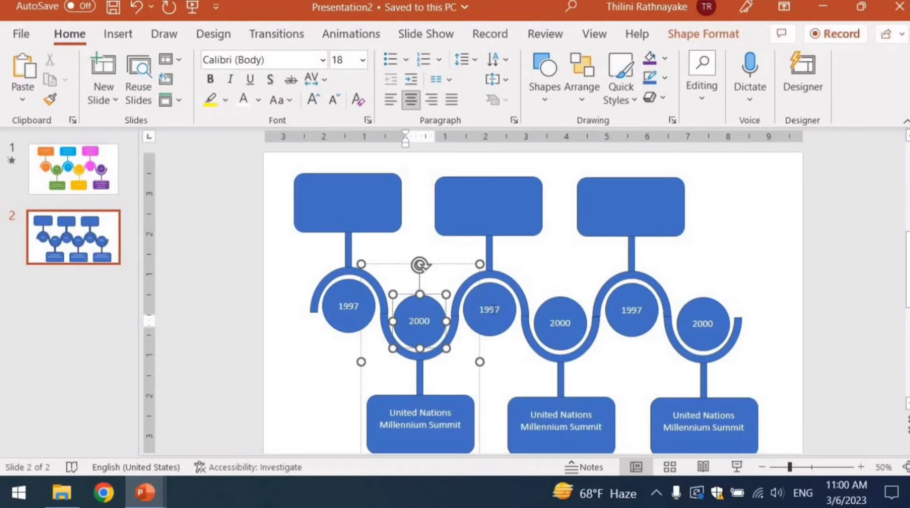
{"action": "left_click", "coordinate": [492, 309]}
{"action": "double_click", "coordinate": [492, 309]}
{"action": "key", "text": "Delete"}
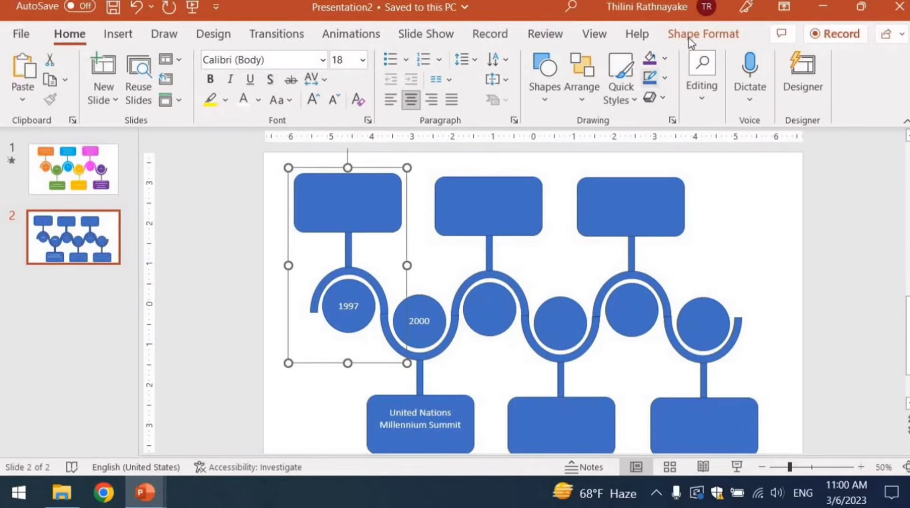
{"action": "left_click", "coordinate": [691, 37]}
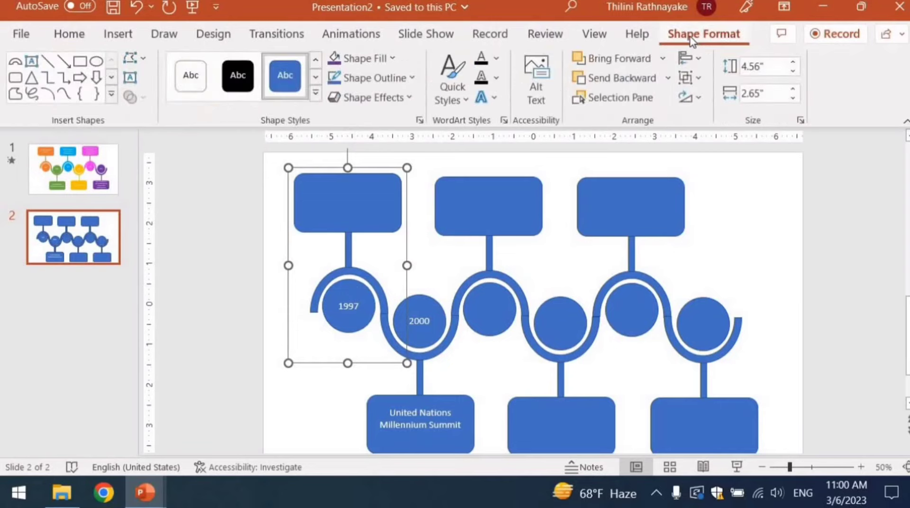
Step: Fill the first 1997 unit orange and remove its outline
{"action": "left_click", "coordinate": [392, 59]}
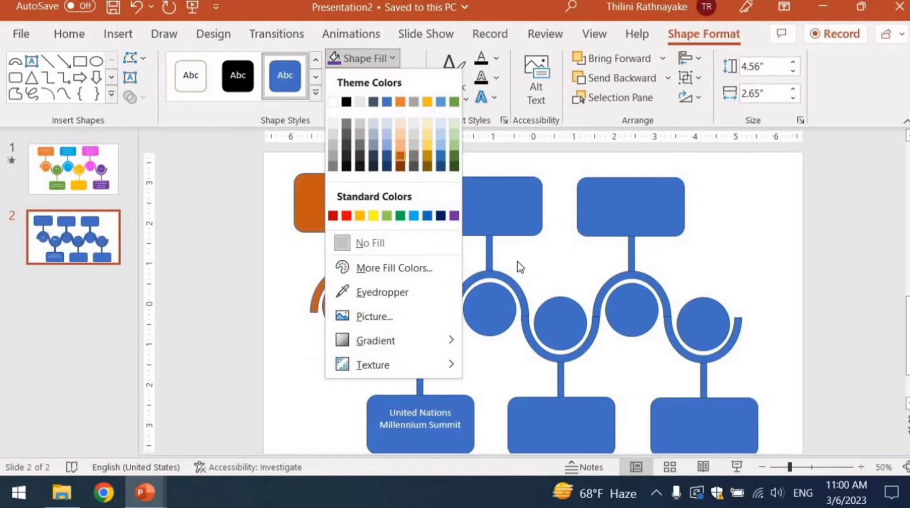
{"action": "left_click", "coordinate": [401, 162]}
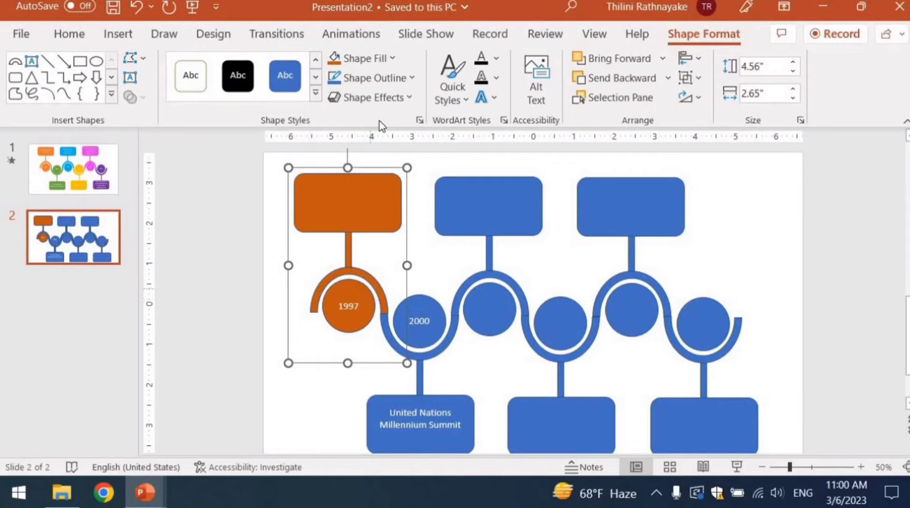
{"action": "left_click", "coordinate": [409, 78]}
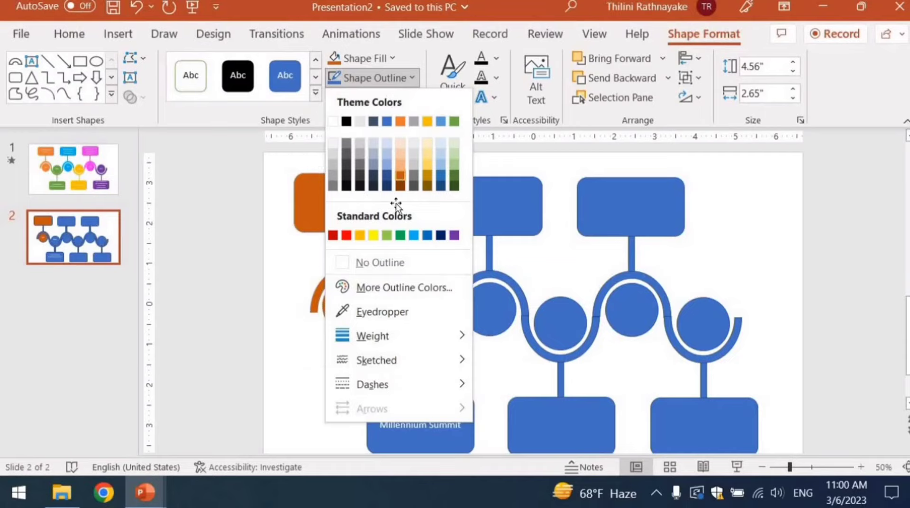
{"action": "key", "text": "Escape"}
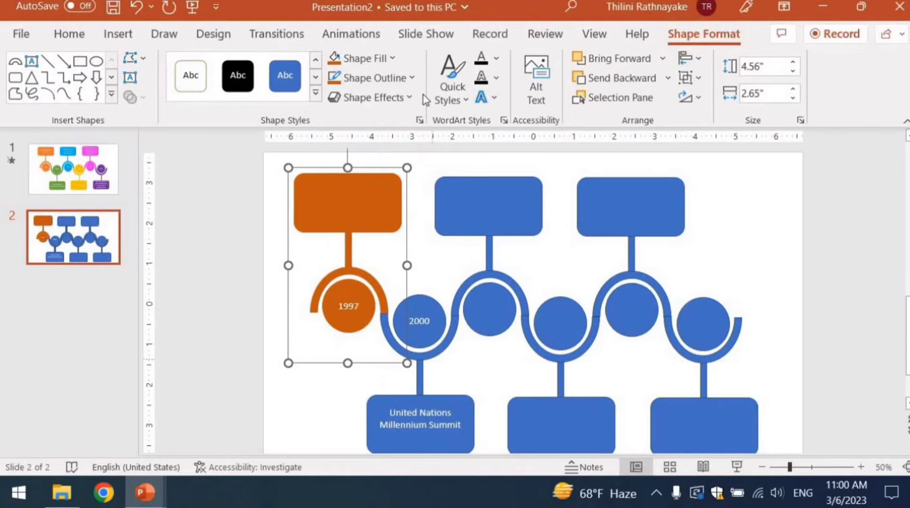
{"action": "left_click", "coordinate": [370, 78]}
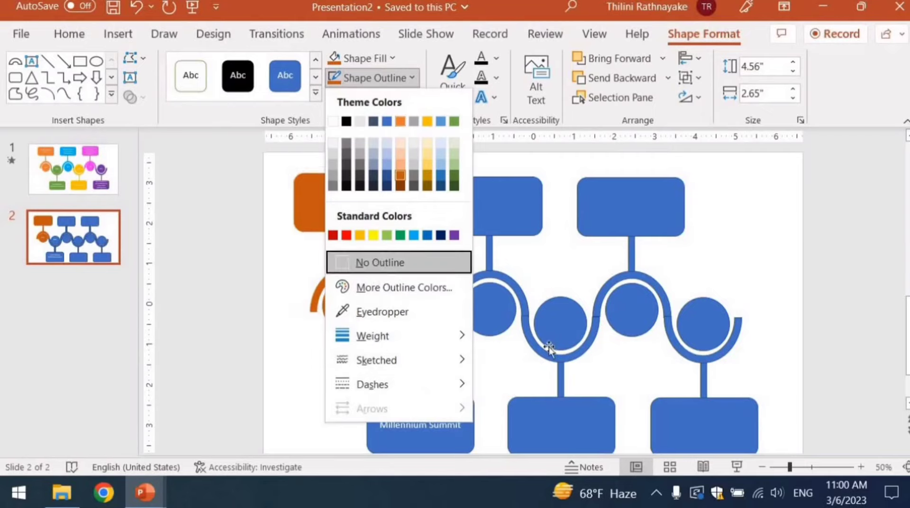
{"action": "key", "text": "Escape"}
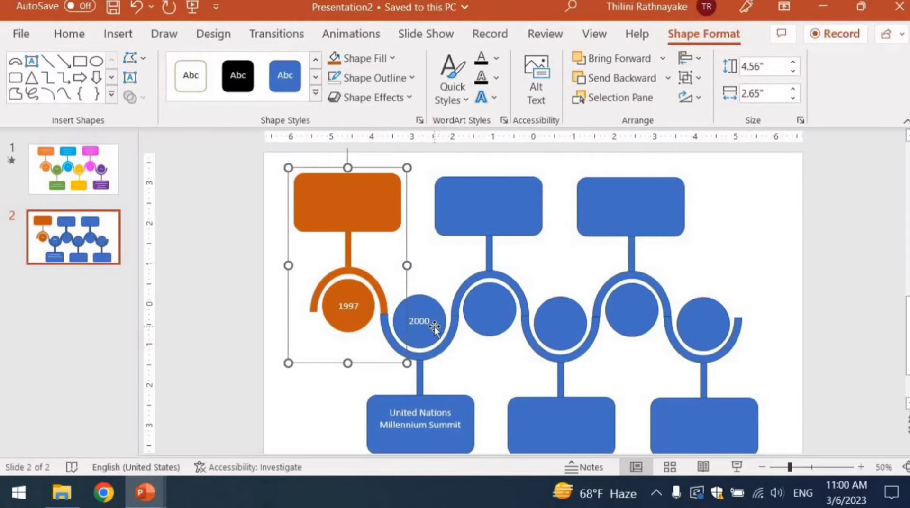
{"action": "left_click", "coordinate": [434, 327]}
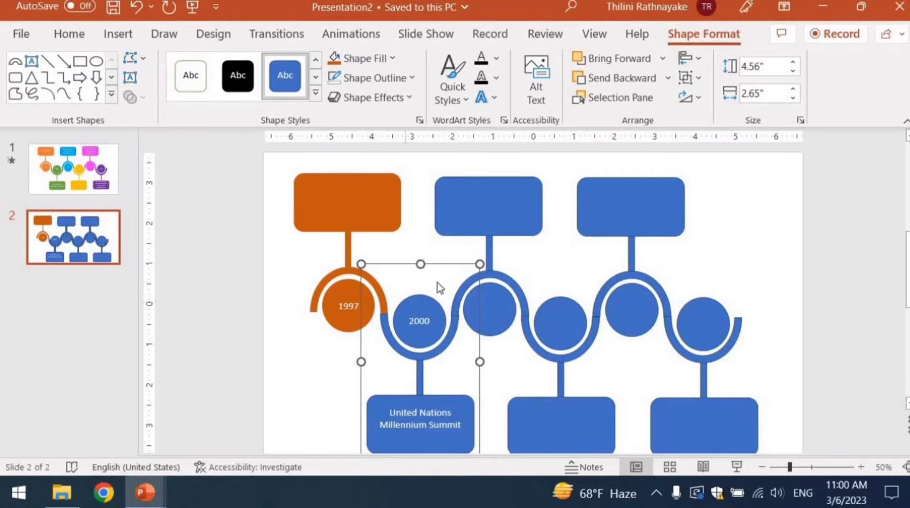
Step: Fill the 2000 unit green and the middle unit light blue, removing both outlines
{"action": "left_click", "coordinate": [392, 59]}
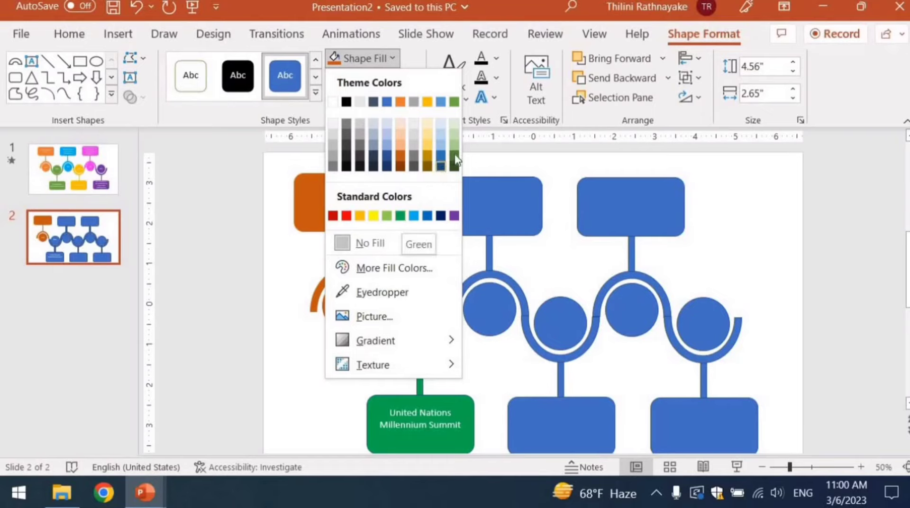
{"action": "left_click", "coordinate": [491, 300]}
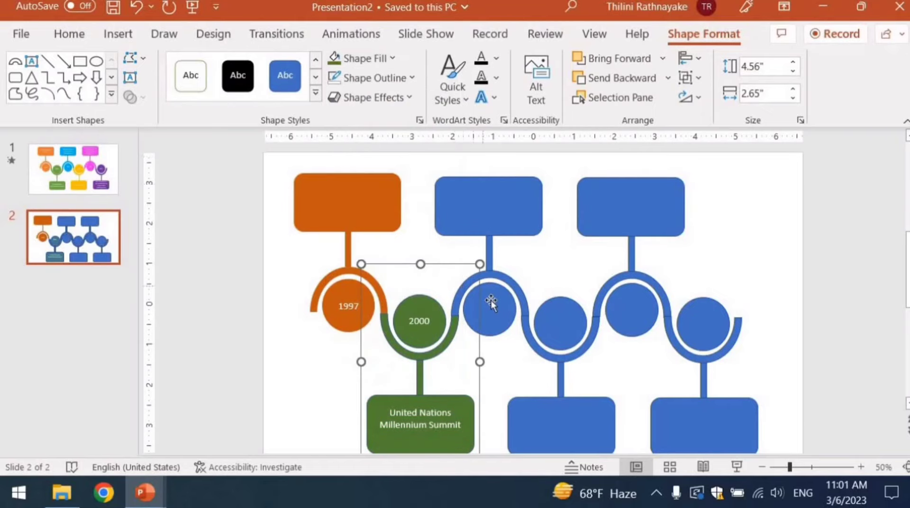
{"action": "left_click", "coordinate": [391, 59]}
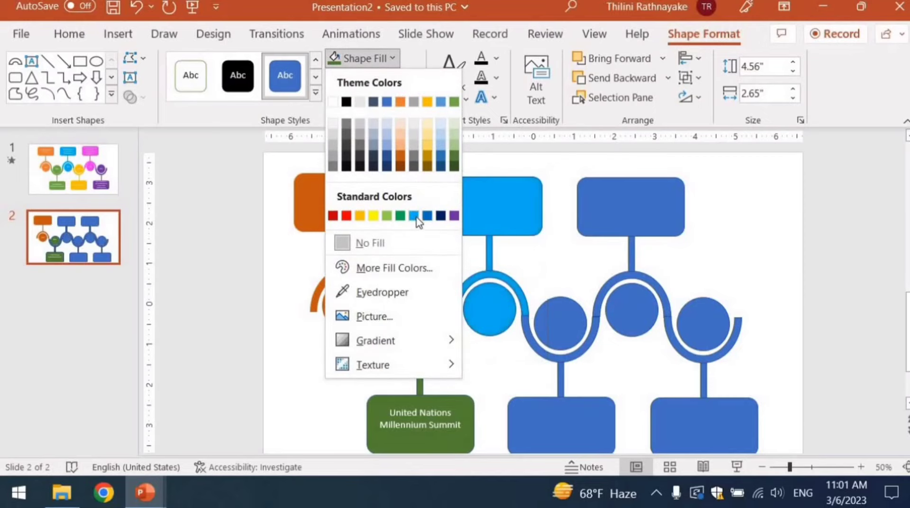
{"action": "left_click", "coordinate": [500, 198]}
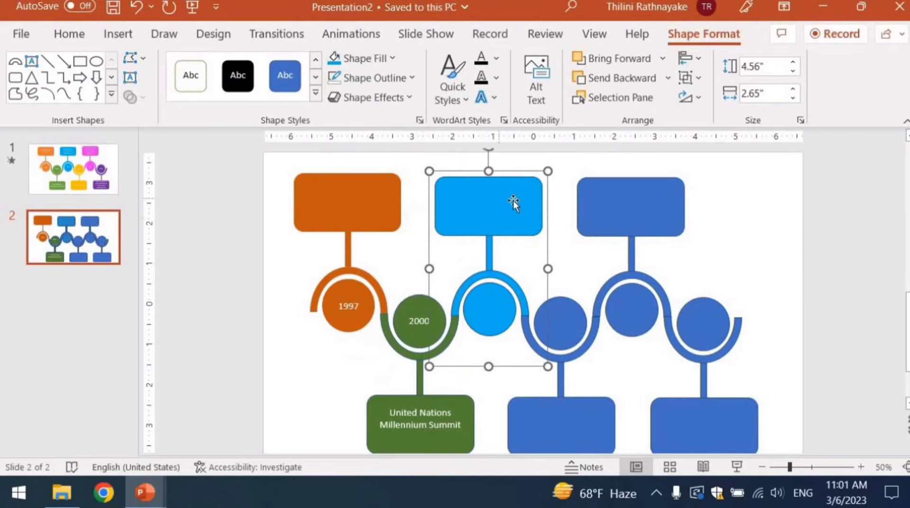
{"action": "left_click", "coordinate": [411, 80]}
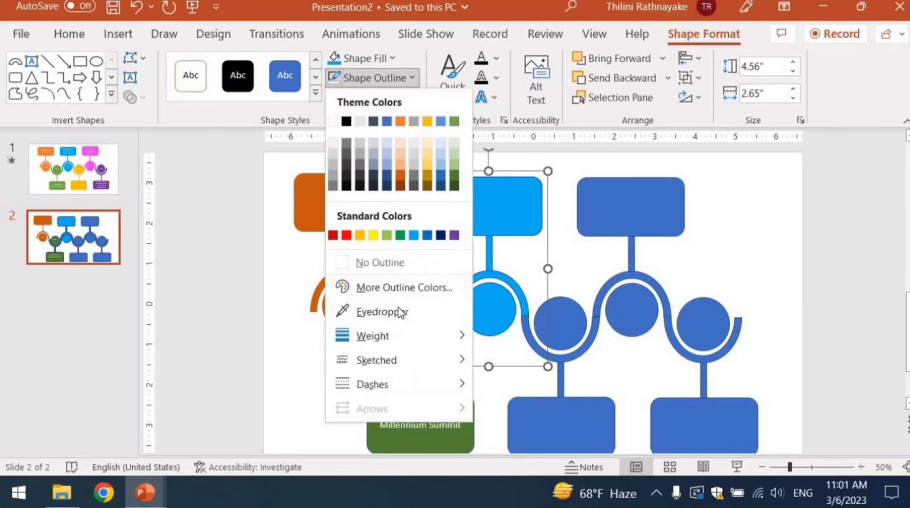
{"action": "left_click", "coordinate": [401, 263]}
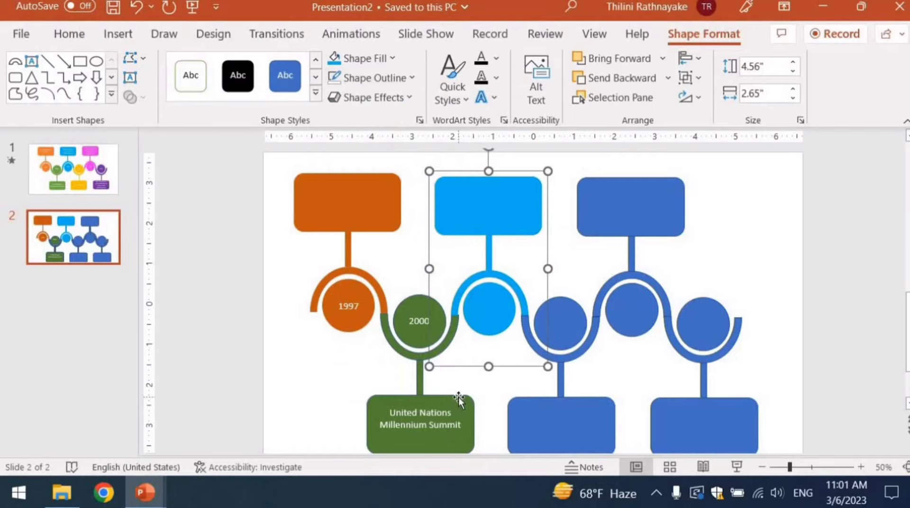
{"action": "left_click", "coordinate": [460, 399]}
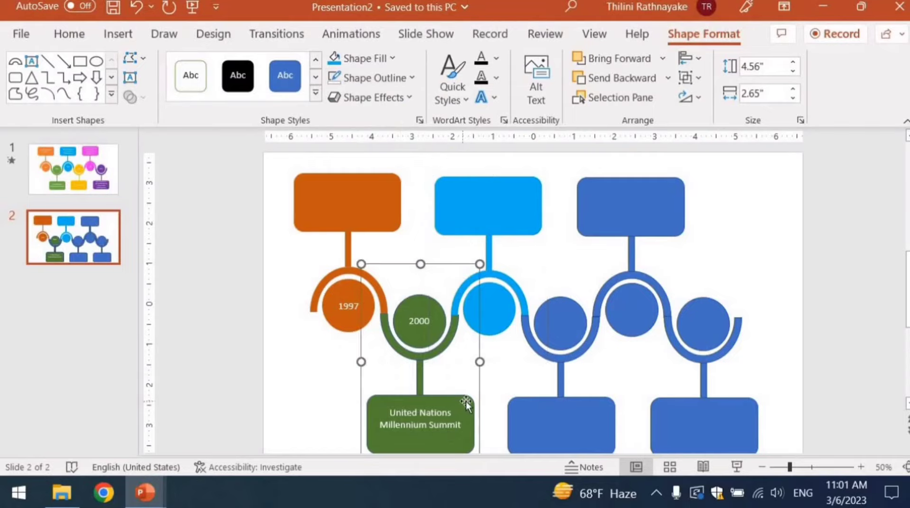
{"action": "left_click", "coordinate": [390, 81]}
{"action": "left_click", "coordinate": [361, 262]}
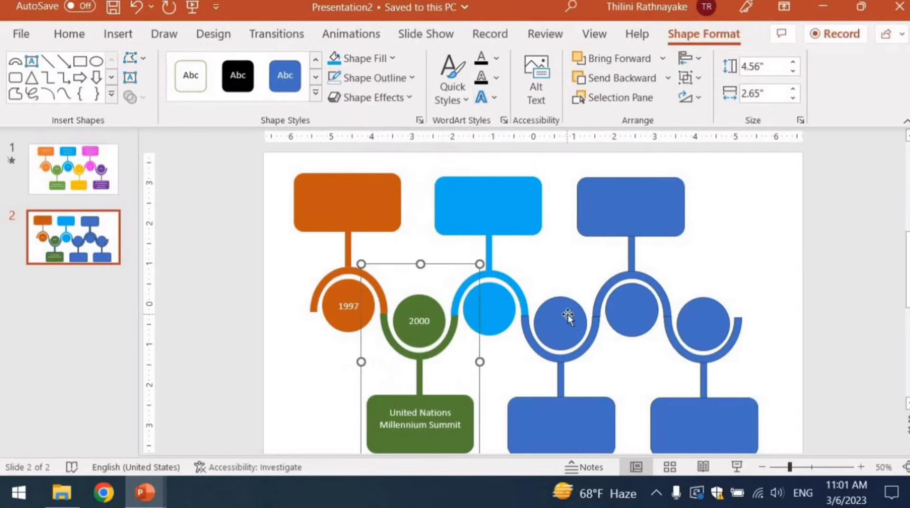
Step: Fill the unit after the 2000 unit gold with no outline
{"action": "left_click", "coordinate": [568, 314]}
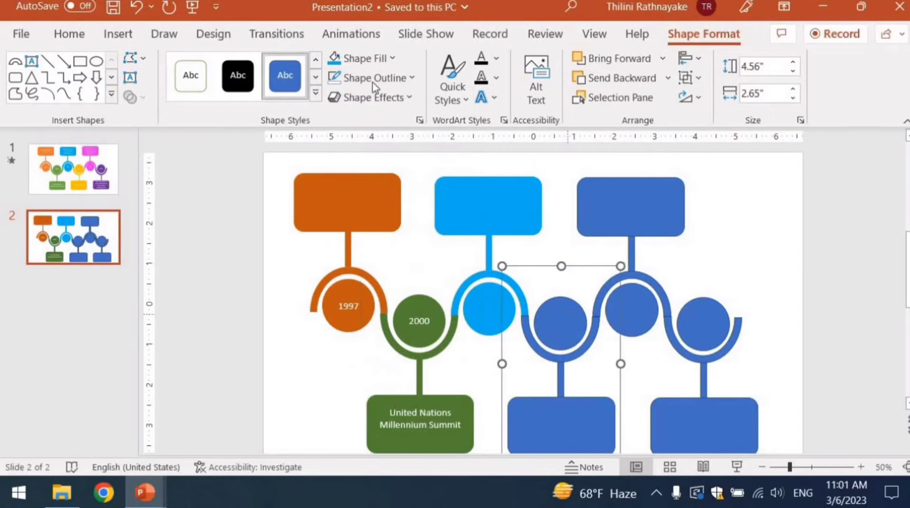
{"action": "left_click", "coordinate": [391, 59]}
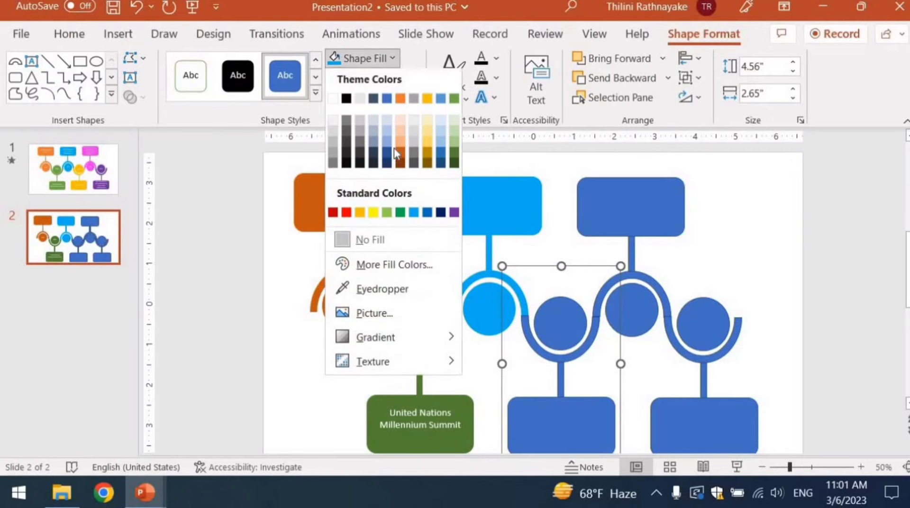
{"action": "left_click", "coordinate": [359, 217]}
{"action": "left_click", "coordinate": [384, 79]}
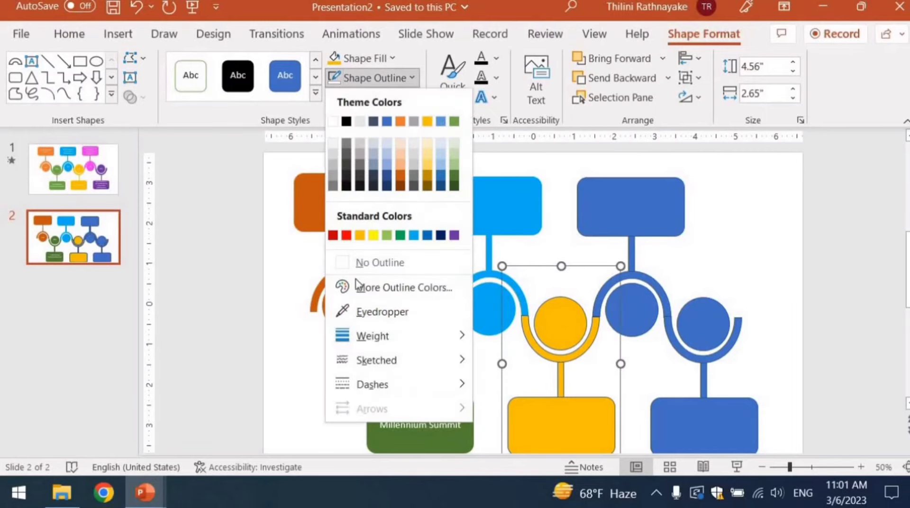
{"action": "left_click", "coordinate": [374, 262]}
{"action": "left_click", "coordinate": [654, 291]}
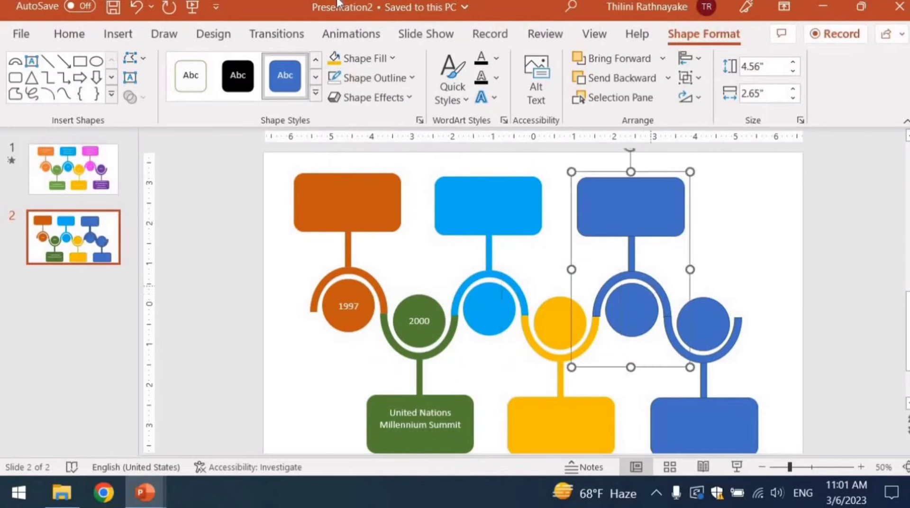
{"action": "left_click", "coordinate": [374, 58]}
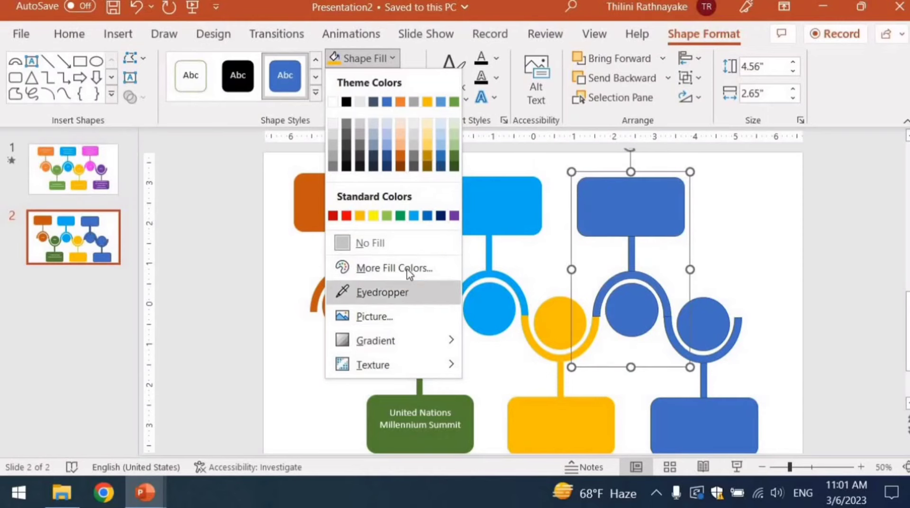
Step: Fill the fifth unit with custom pink #FA3899 and remove its outline
{"action": "left_click", "coordinate": [360, 268]}
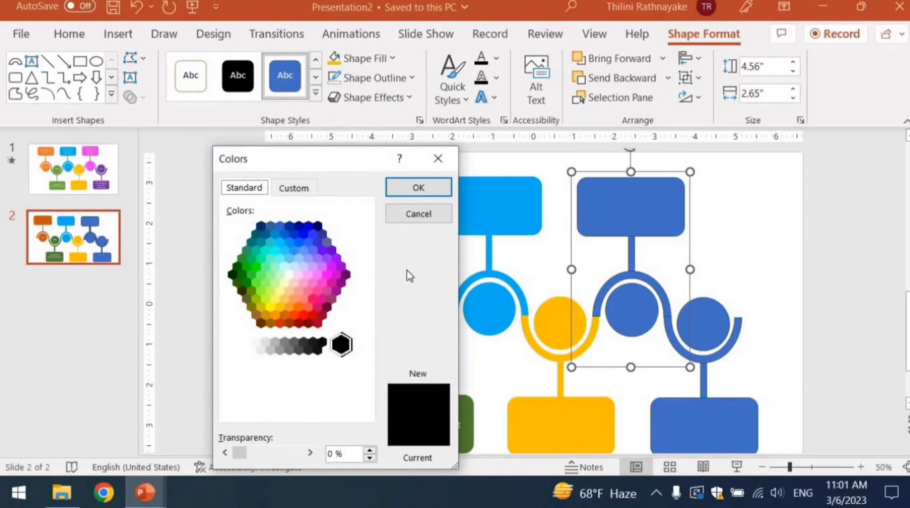
{"action": "left_click", "coordinate": [320, 286]}
{"action": "left_click", "coordinate": [295, 188]}
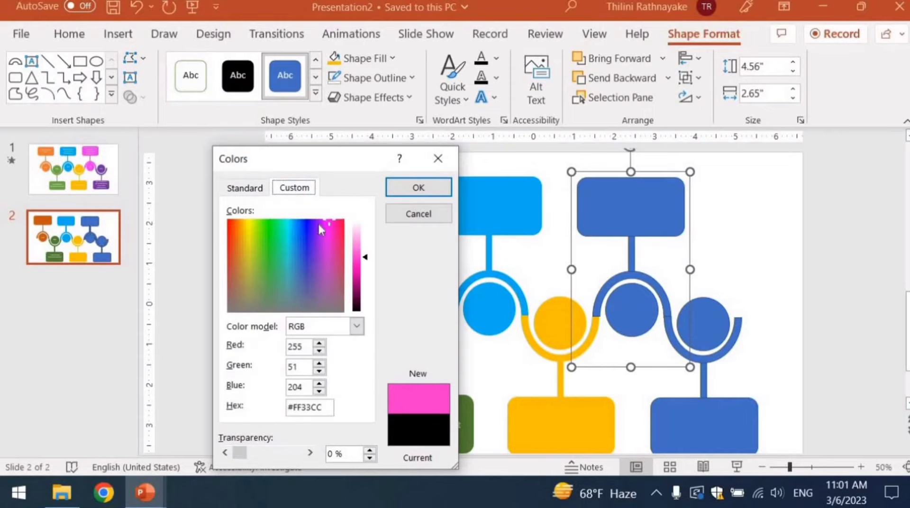
{"action": "left_click_drag", "start_coordinate": [328, 223], "coordinate": [334, 224]}
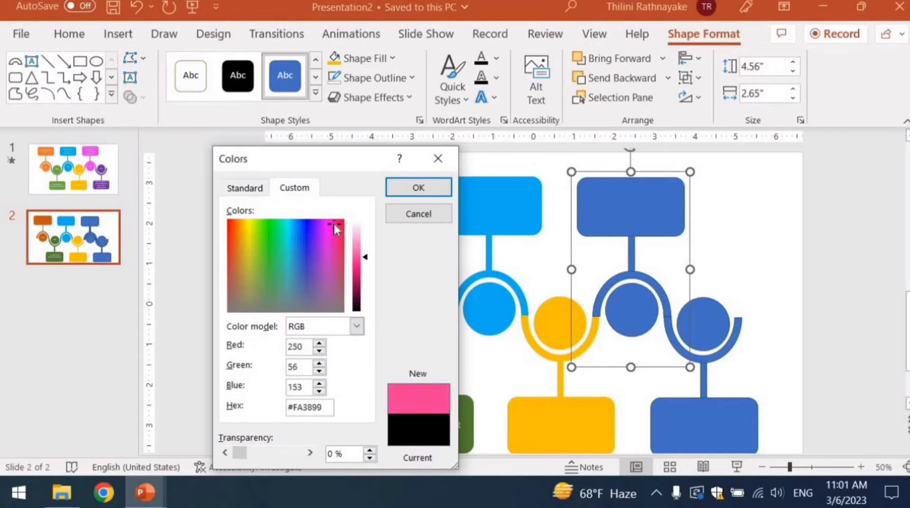
{"action": "left_click", "coordinate": [418, 188]}
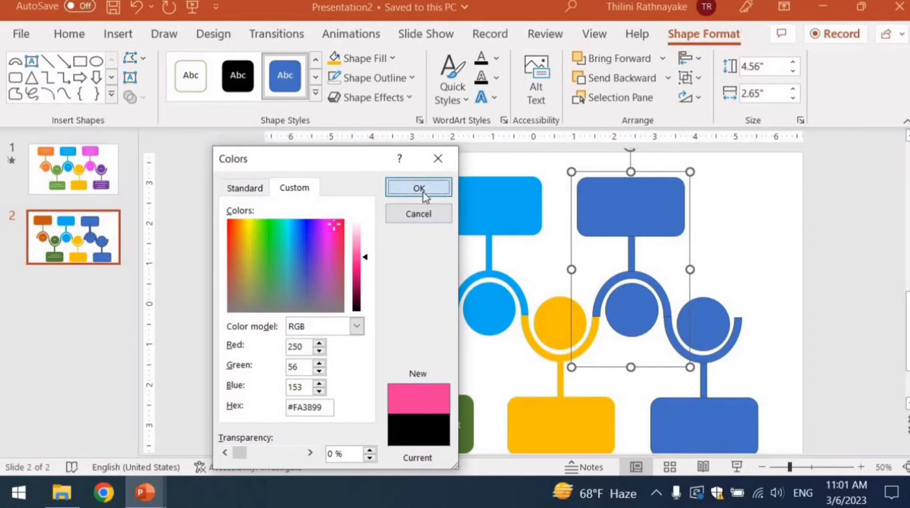
{"action": "left_click", "coordinate": [375, 78]}
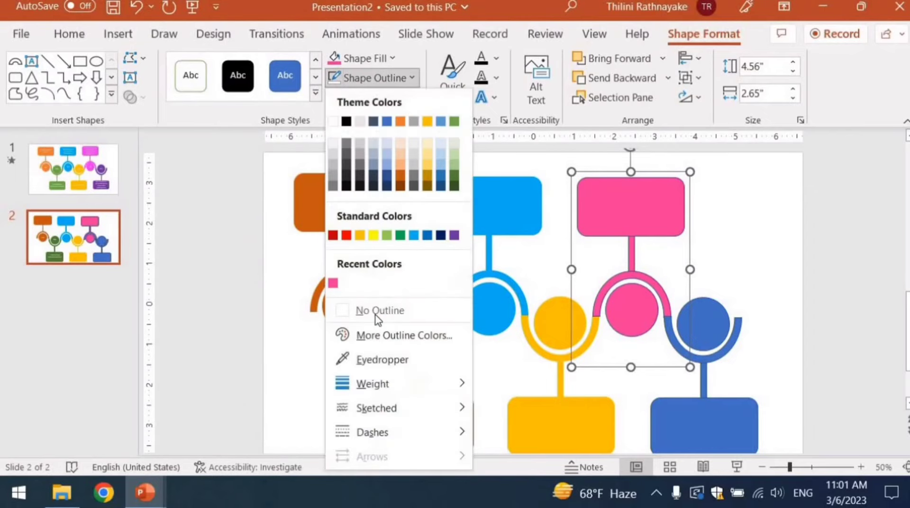
{"action": "left_click", "coordinate": [703, 369]}
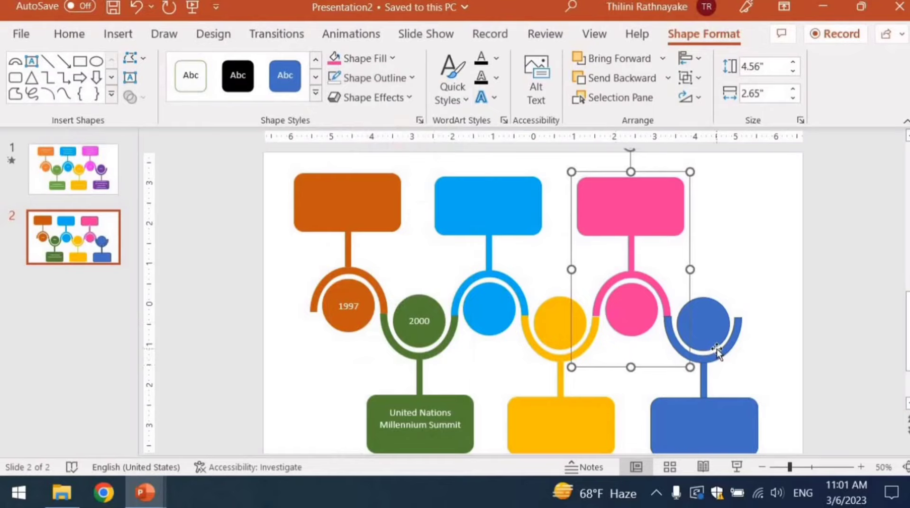
{"action": "left_click", "coordinate": [716, 348]}
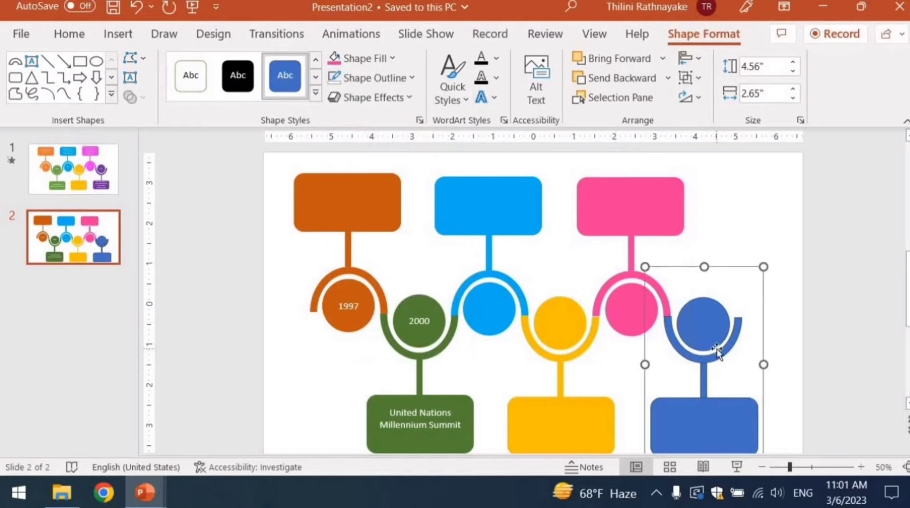
Step: Fill the last unit purple, nudge the pink unit down, and return to slide 1
{"action": "left_click", "coordinate": [371, 63]}
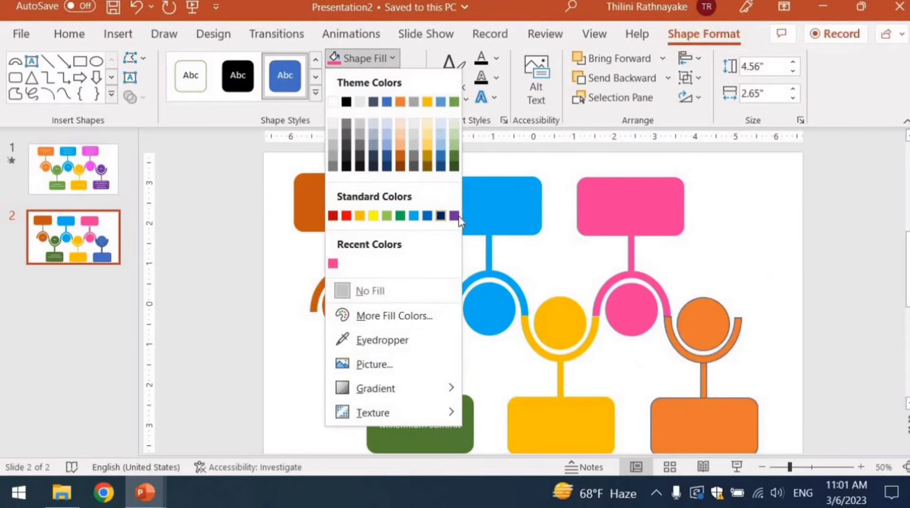
{"action": "left_click", "coordinate": [450, 214]}
{"action": "left_click", "coordinate": [710, 359]}
{"action": "left_click", "coordinate": [646, 308]}
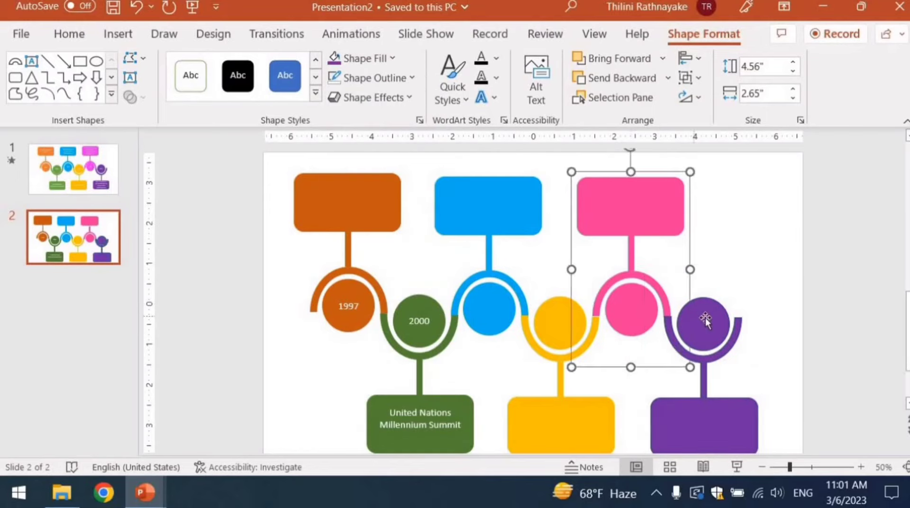
{"action": "key", "text": "ctrl+Down"}
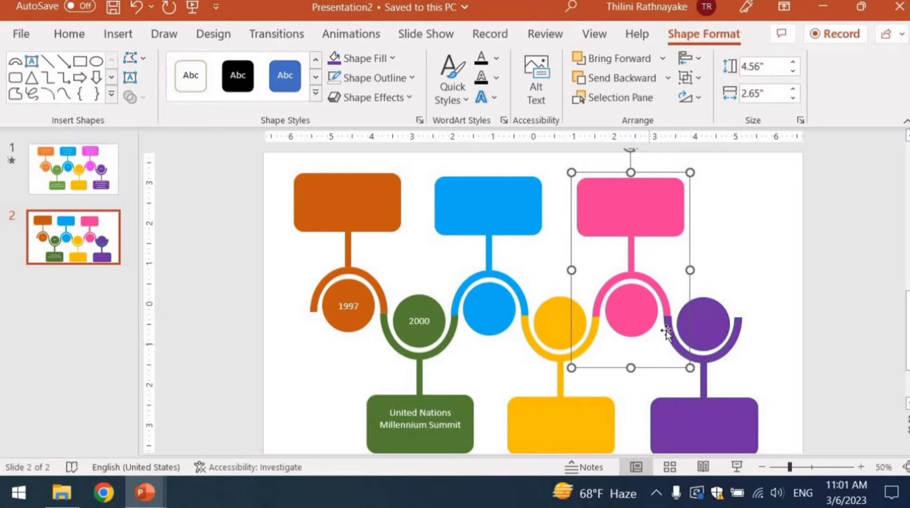
{"action": "left_click", "coordinate": [484, 307]}
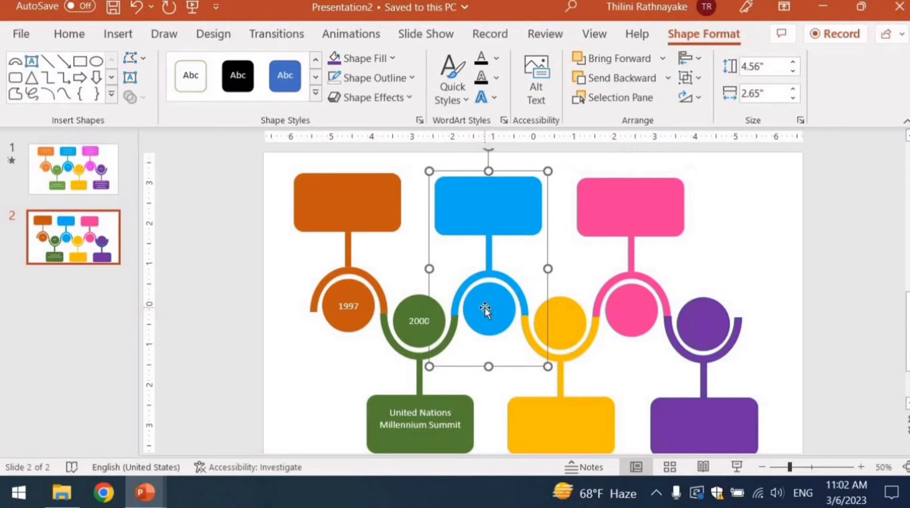
{"action": "left_click", "coordinate": [94, 186]}
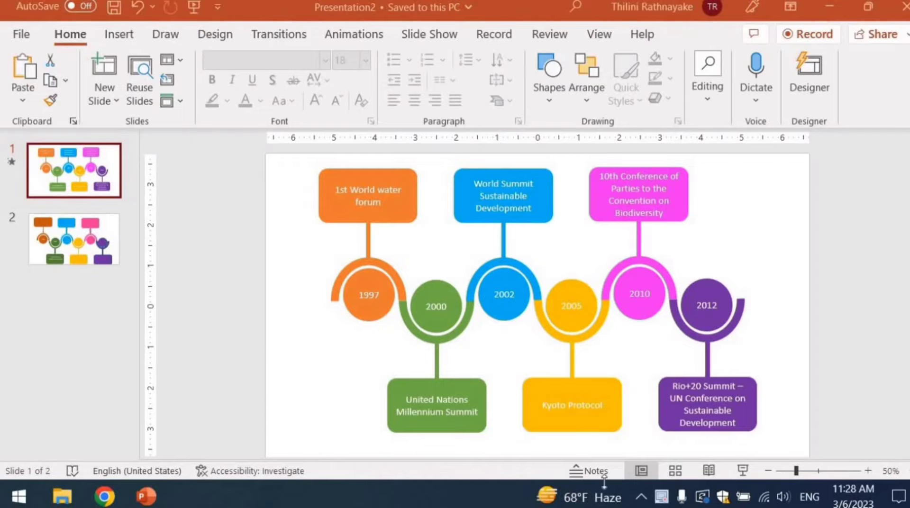
Step: Save the slide as a PNG (Portable Network Graphics) image named Presentation2
{"action": "left_click", "coordinate": [19, 36]}
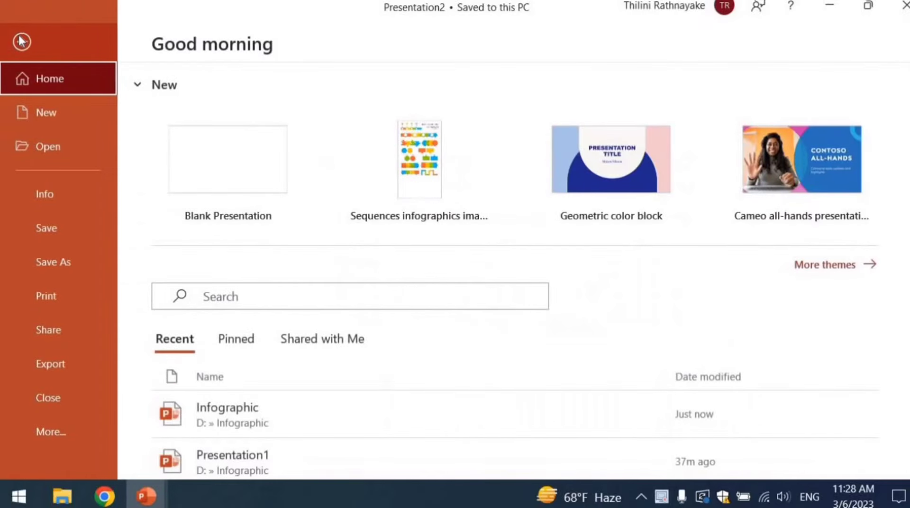
{"action": "left_click", "coordinate": [48, 265]}
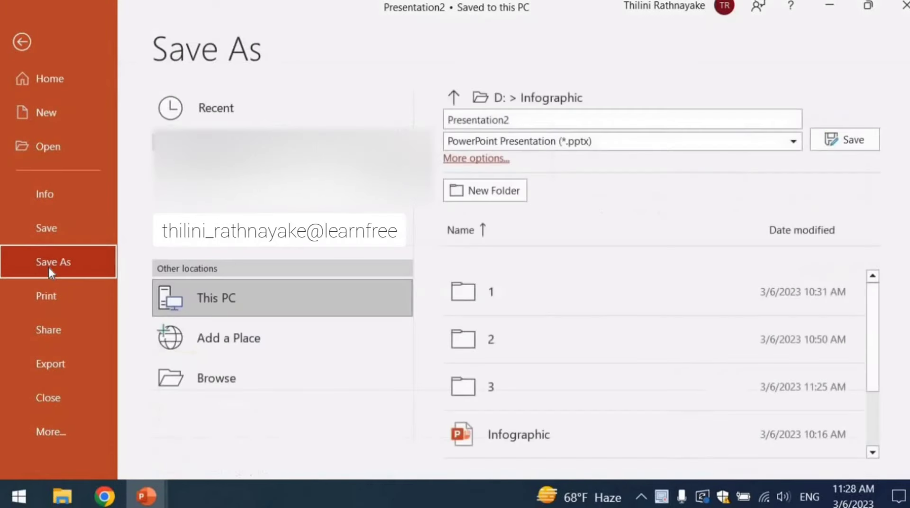
{"action": "left_click", "coordinate": [480, 143]}
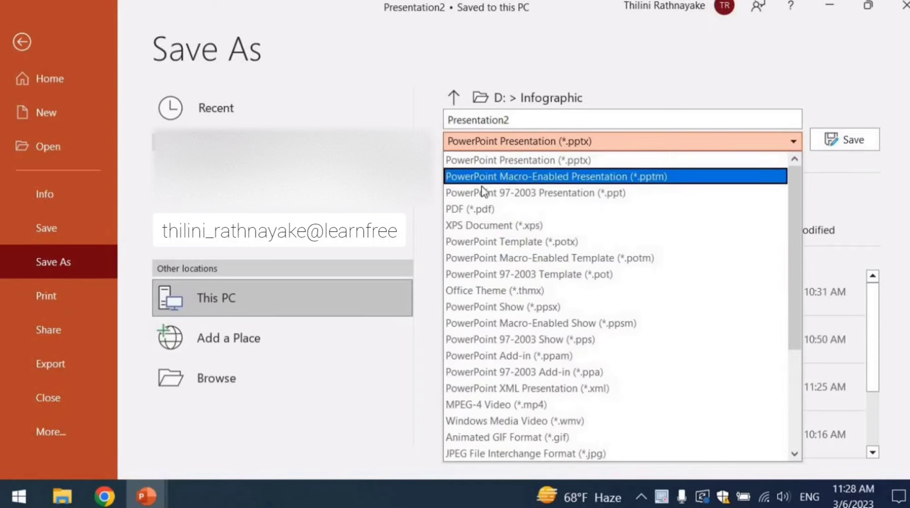
{"action": "scroll", "coordinate": [482, 184], "scroll_direction": "down", "scroll_amount": 2}
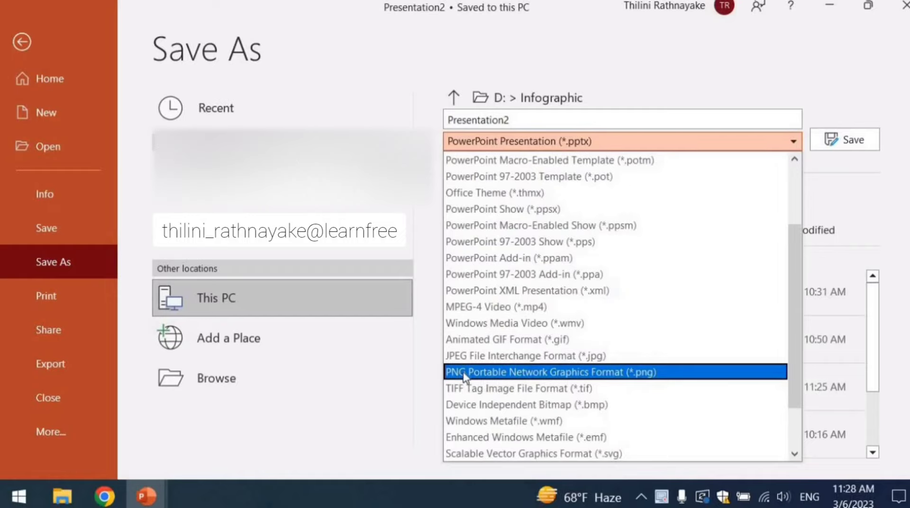
{"action": "left_click", "coordinate": [519, 374]}
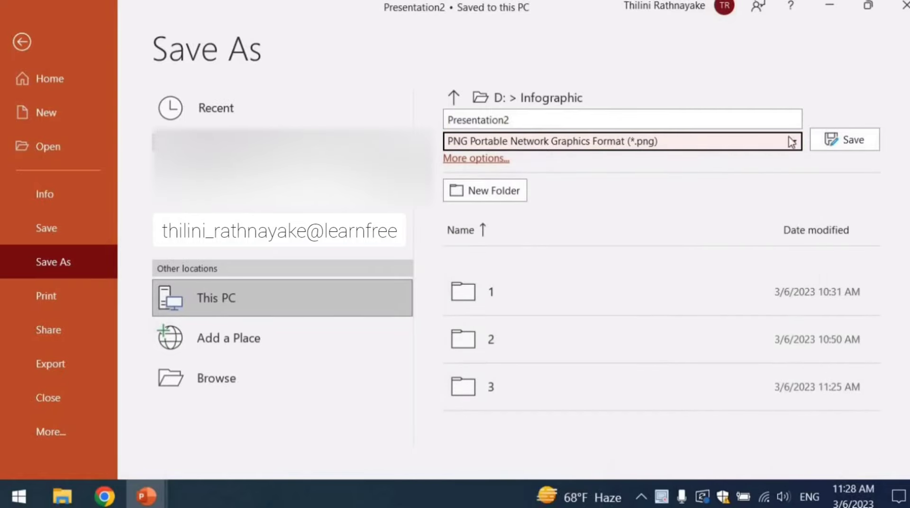
{"action": "left_click", "coordinate": [853, 142]}
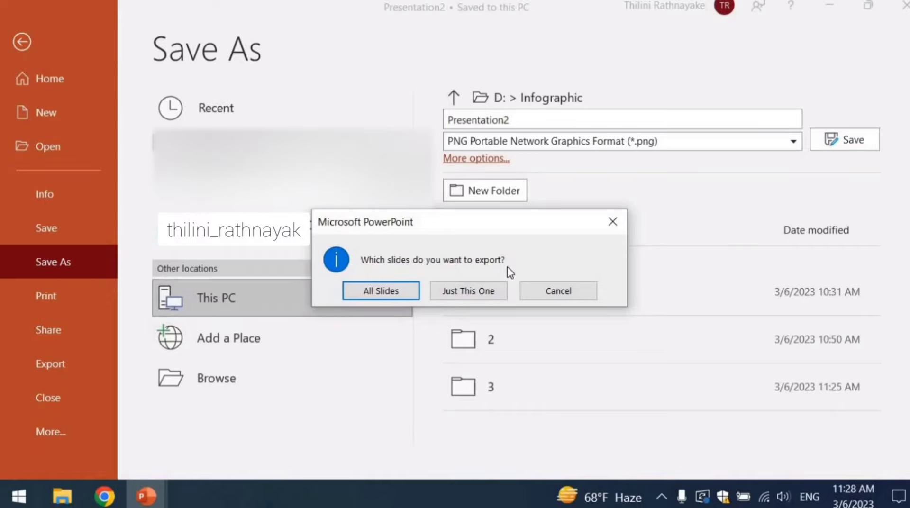
{"action": "left_click", "coordinate": [468, 291]}
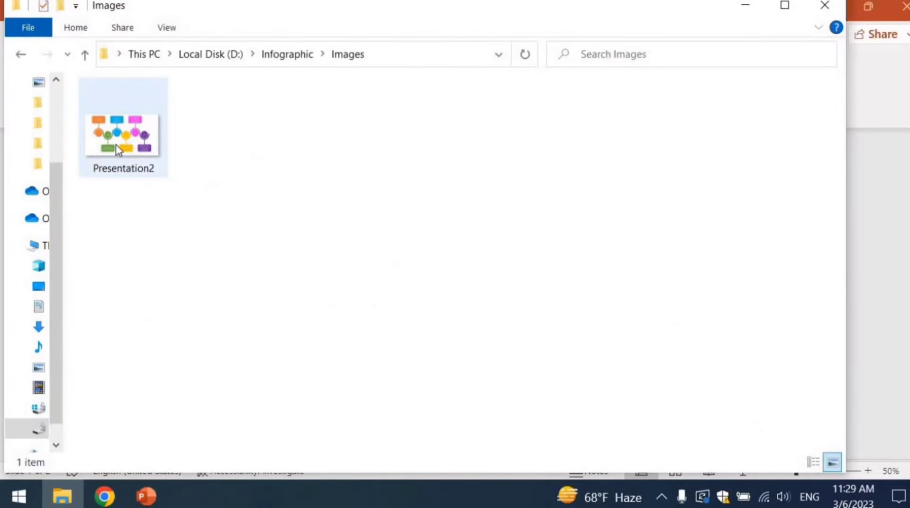
{"action": "mouse_move", "coordinate": [116, 145]}
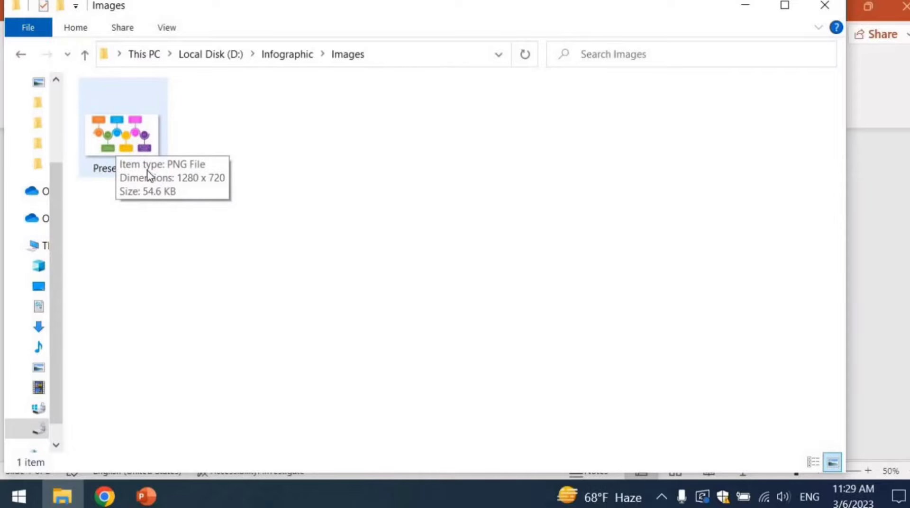
Step: Open the Presentation2 PNG from File Explorer in Photos
{"action": "double_click", "coordinate": [115, 143]}
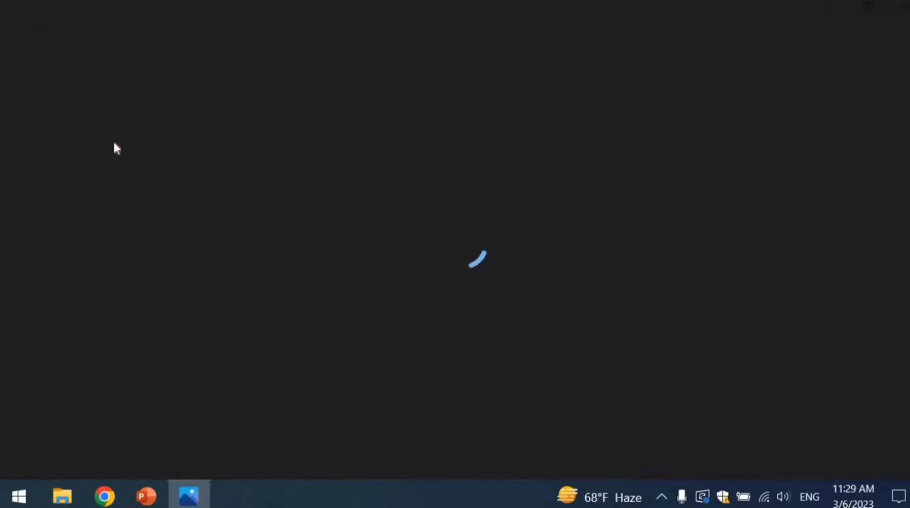